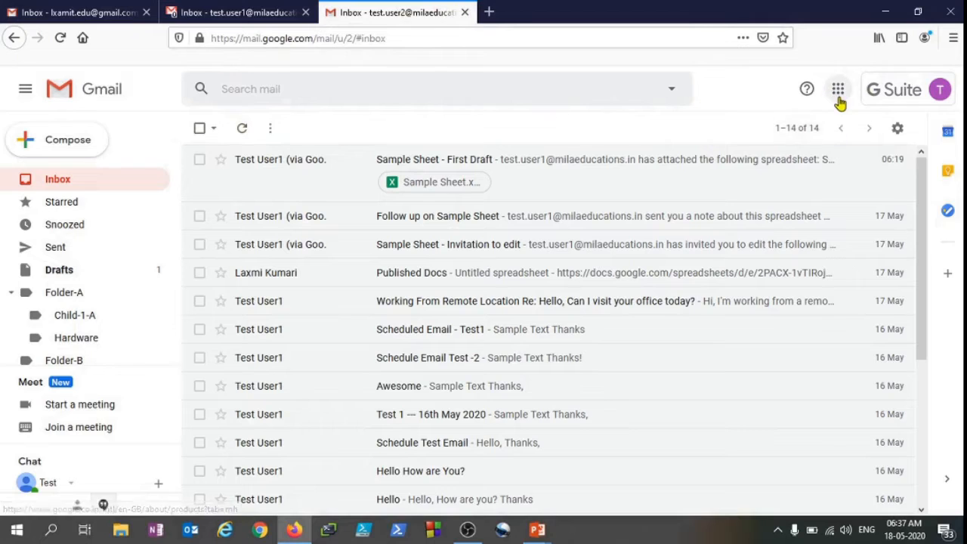
Open Google Drive from the Google apps launcher in the mail inbox
left_click(837, 89)
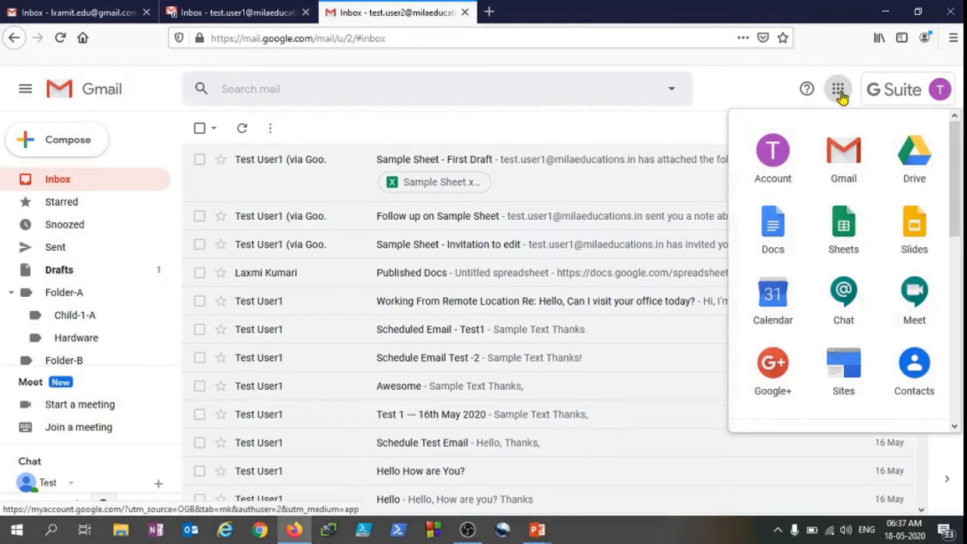
left_click(919, 163)
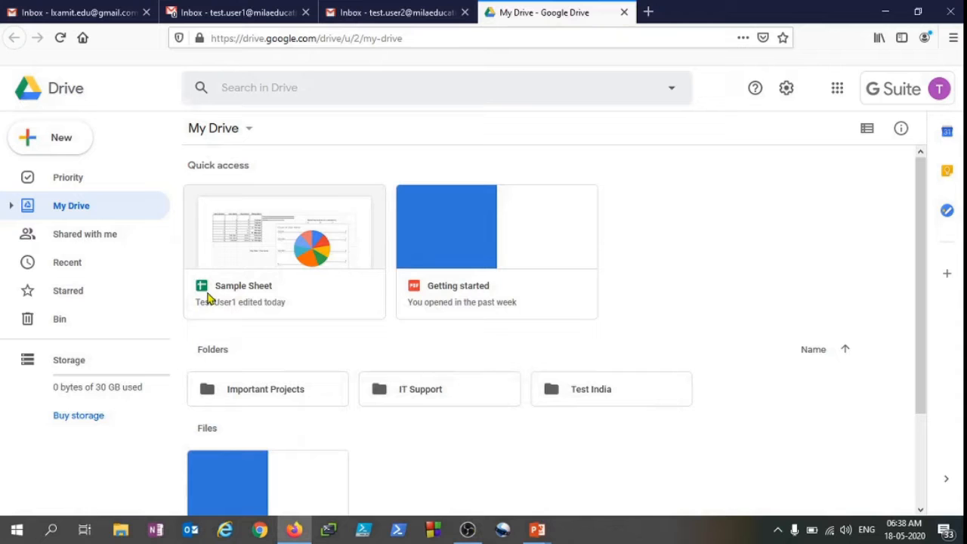
Open the Priority section, accept making Priority the default Drive homepage, and reload the page
left_click(68, 177)
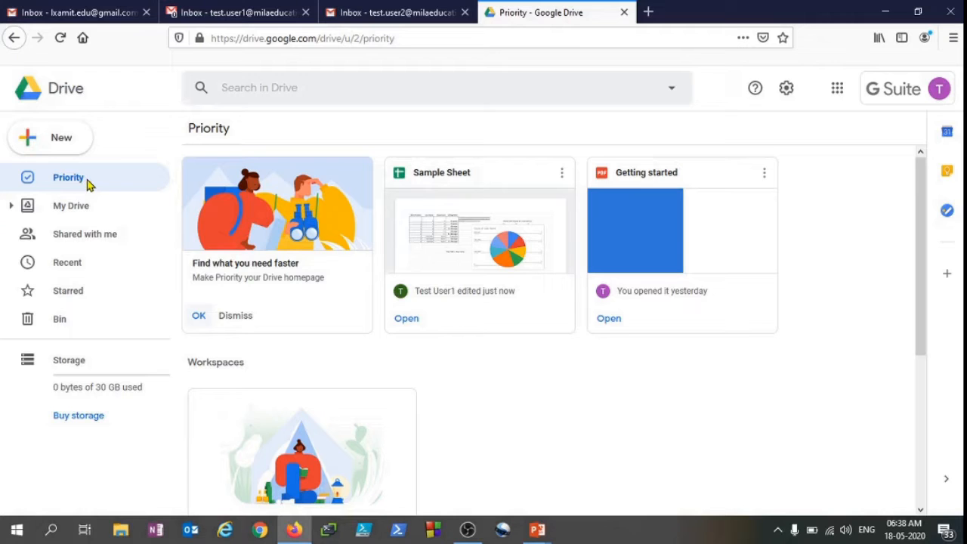
left_click(199, 316)
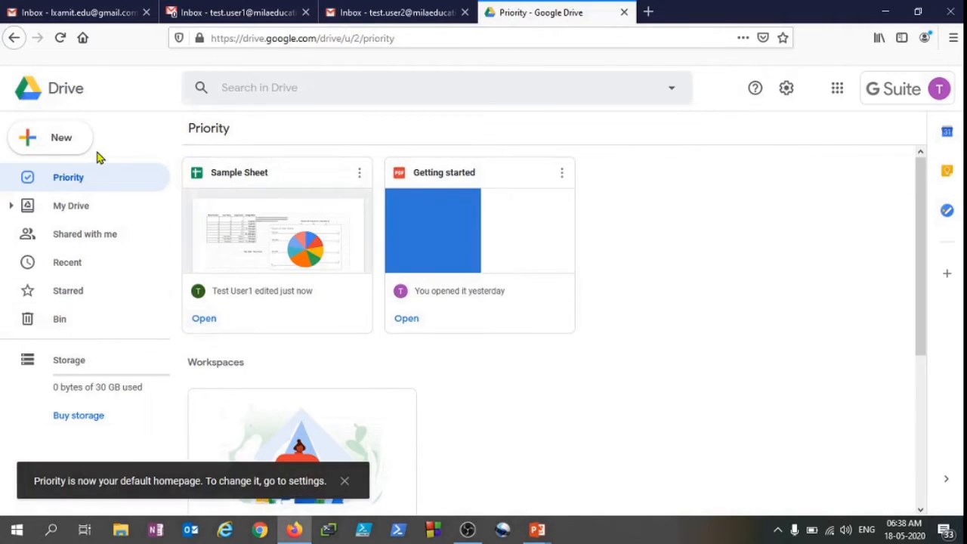
key("F5")
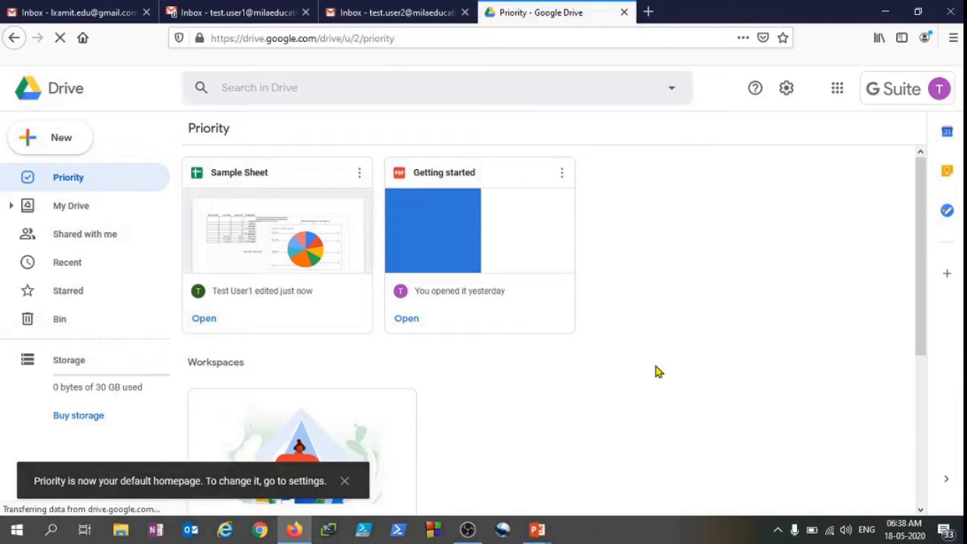
Expand and open My Drive and its Important Projects folder, viewing the context menus of each
left_click(12, 207)
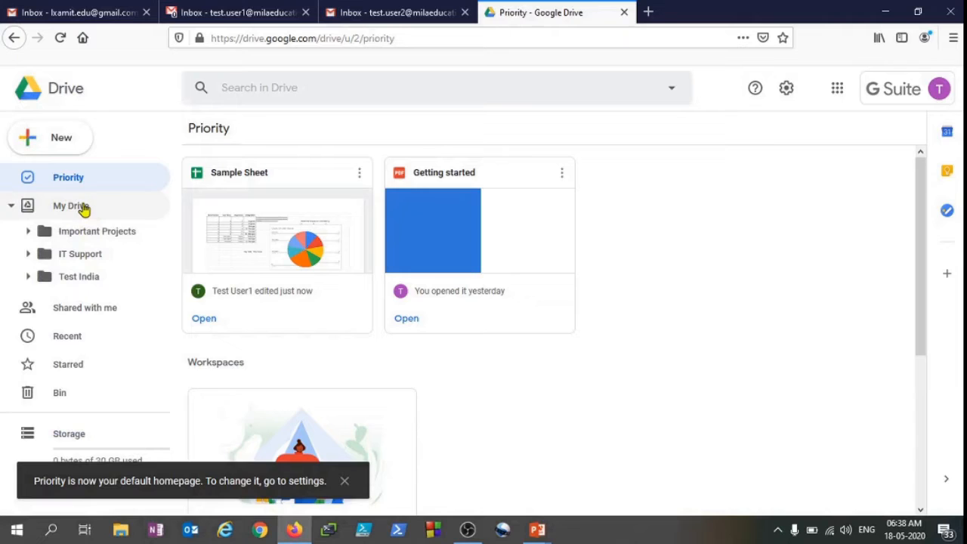
left_click(83, 208)
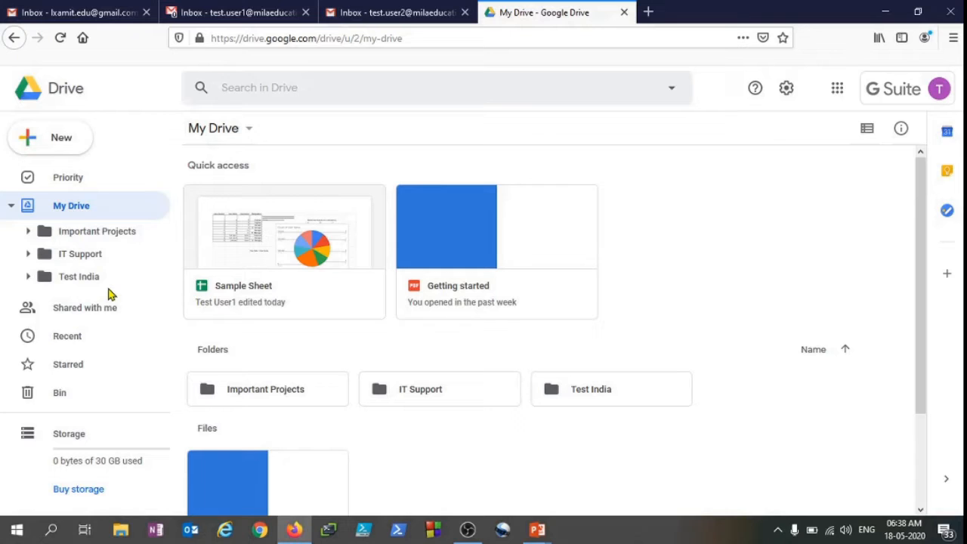
right_click(78, 209)
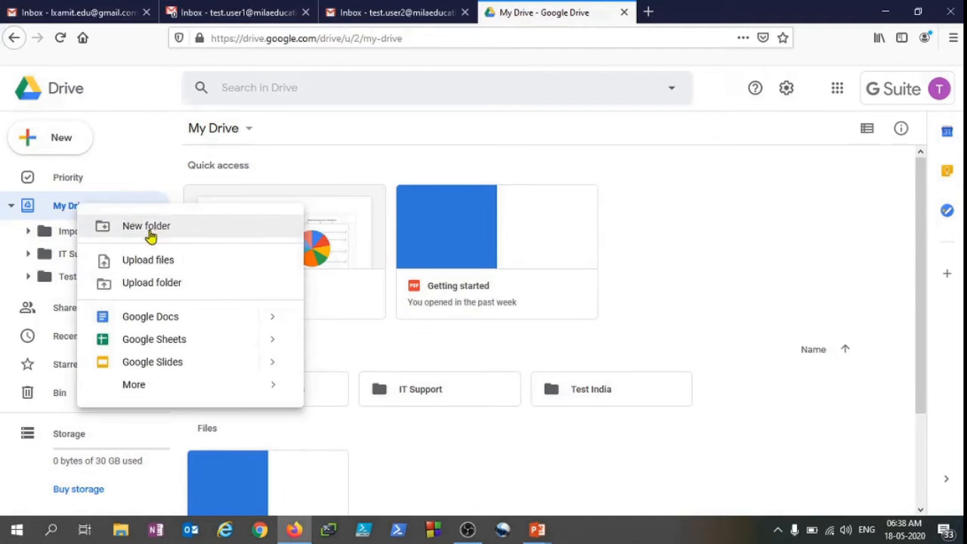
left_click(65, 210)
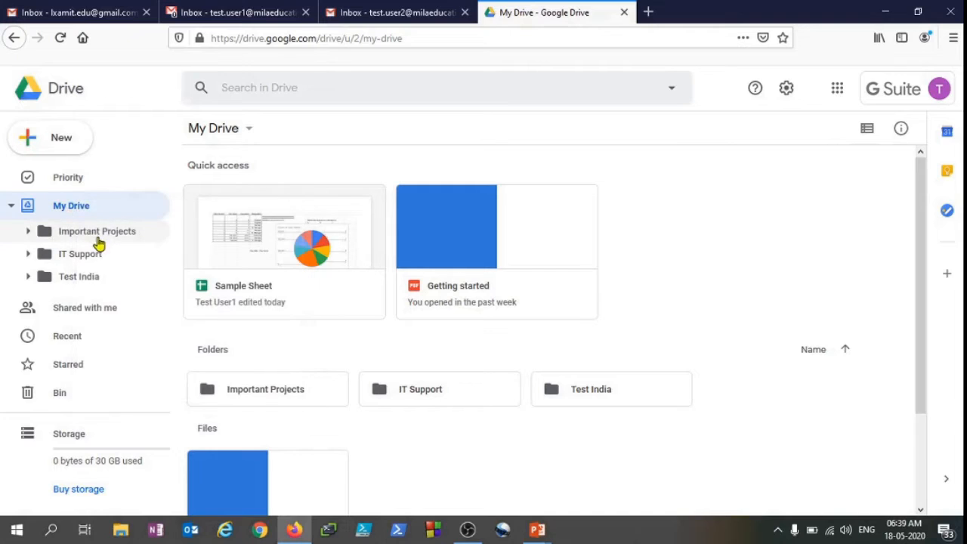
left_click(105, 237)
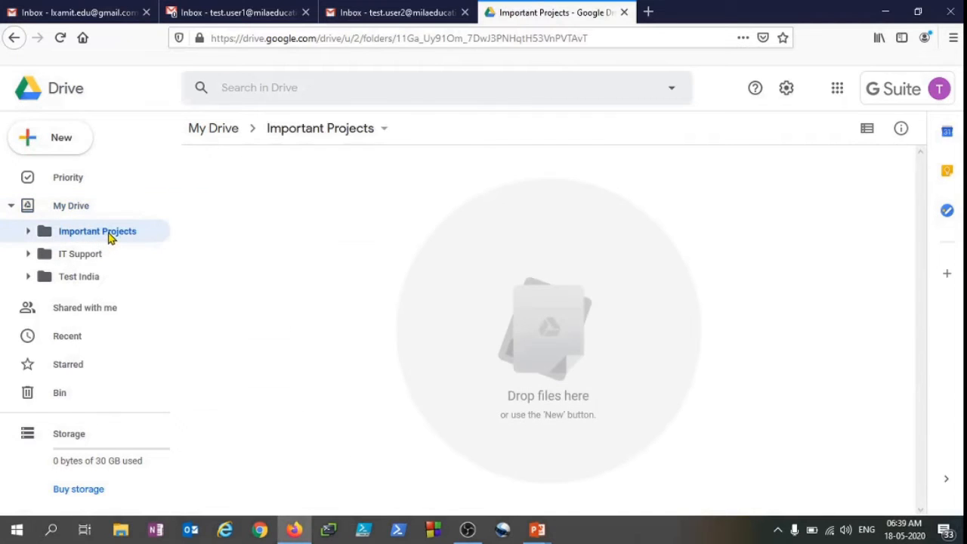
right_click(110, 237)
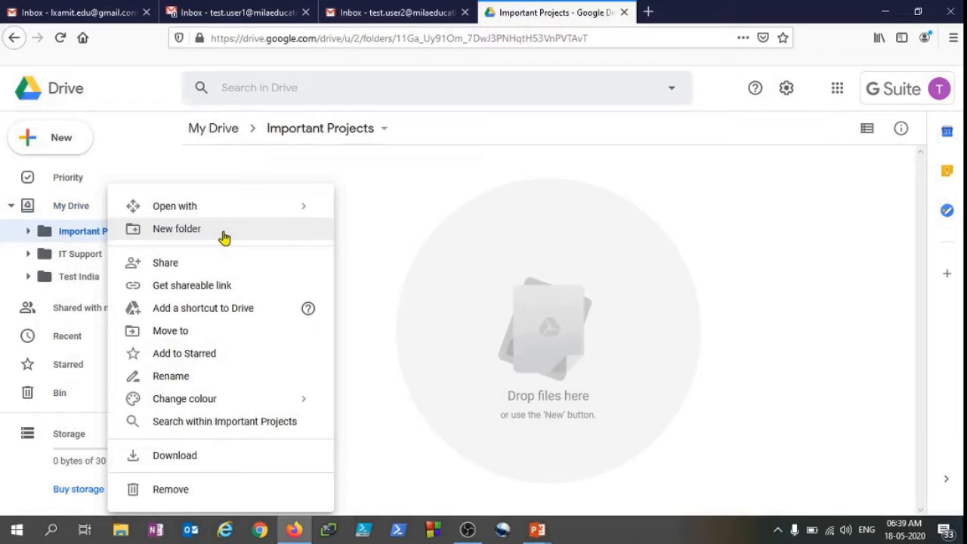
left_click(402, 260)
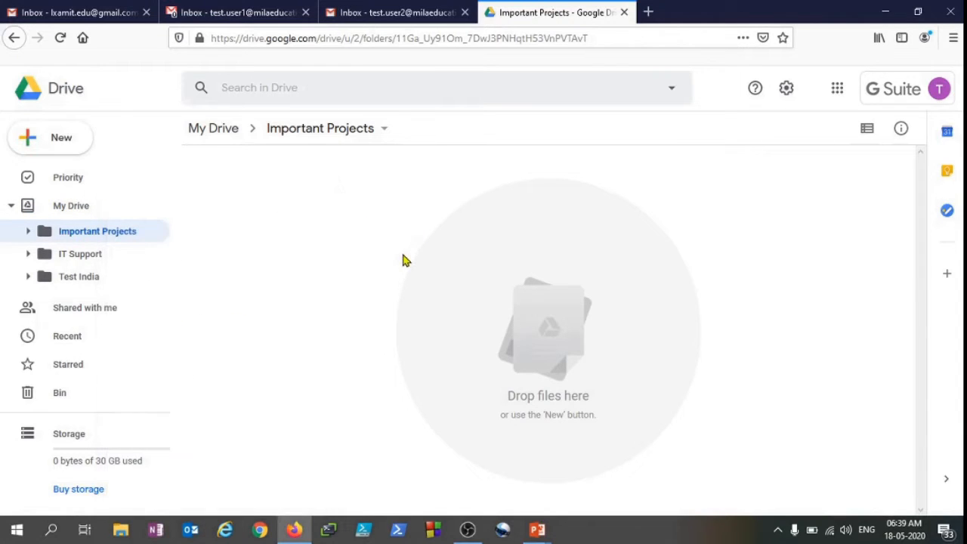
Browse the Shared with me, Recent and Starred sections, then return to Priority
left_click(109, 315)
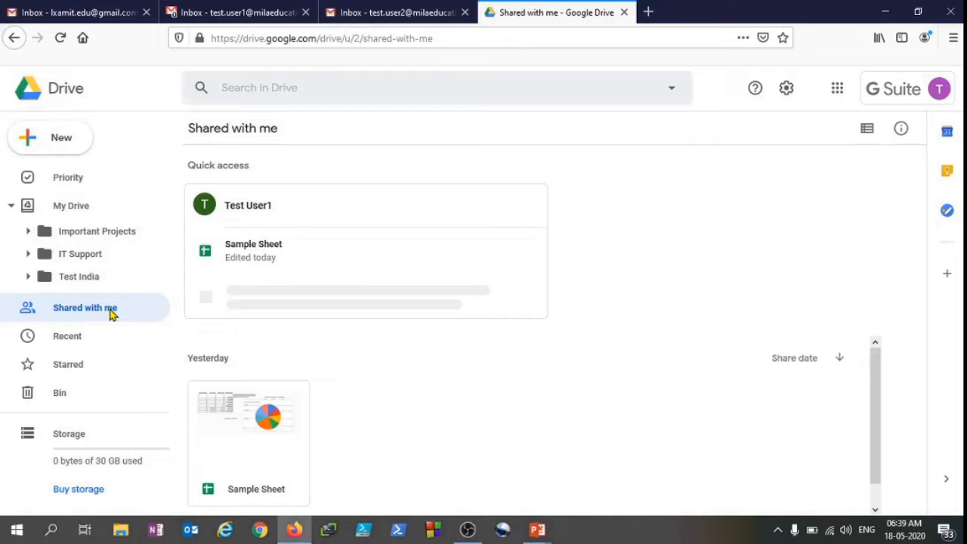
left_click(81, 341)
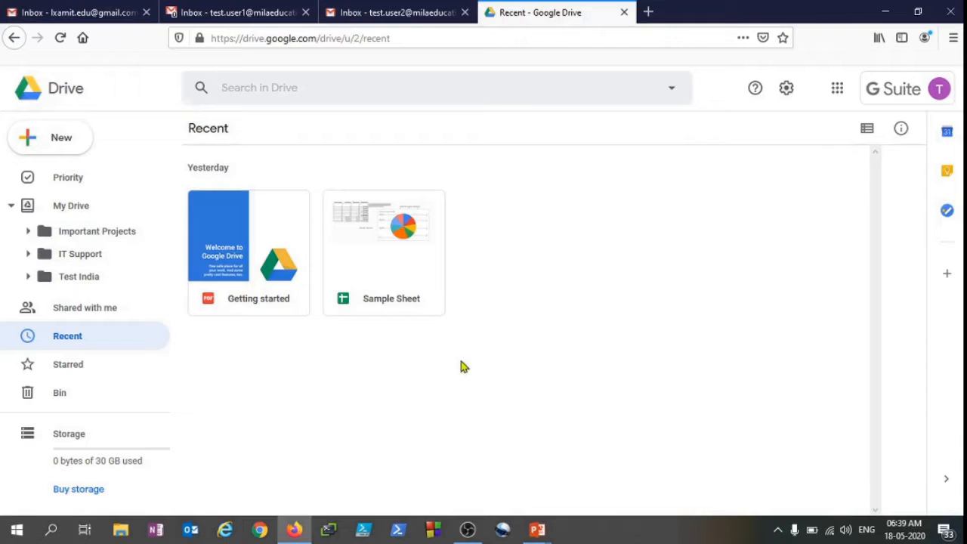
left_click(77, 373)
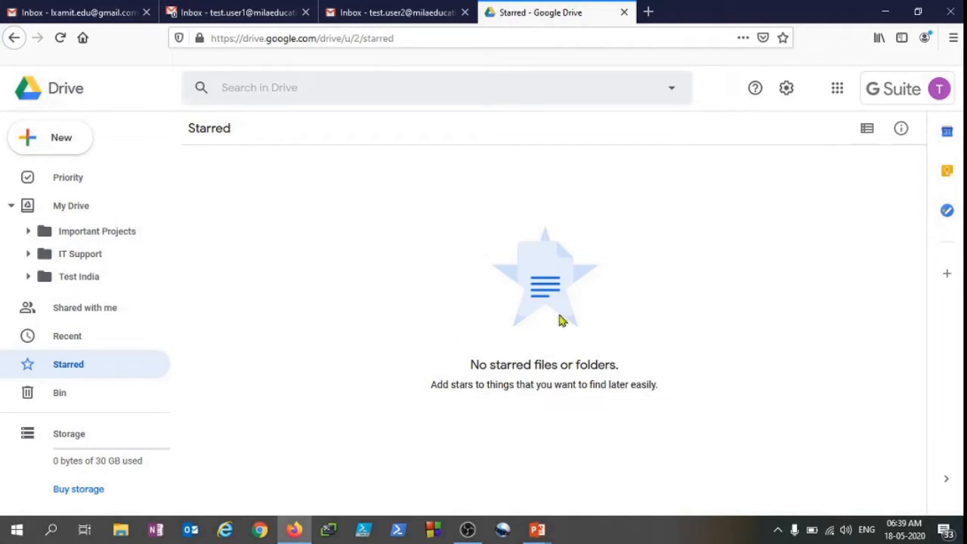
left_click(70, 186)
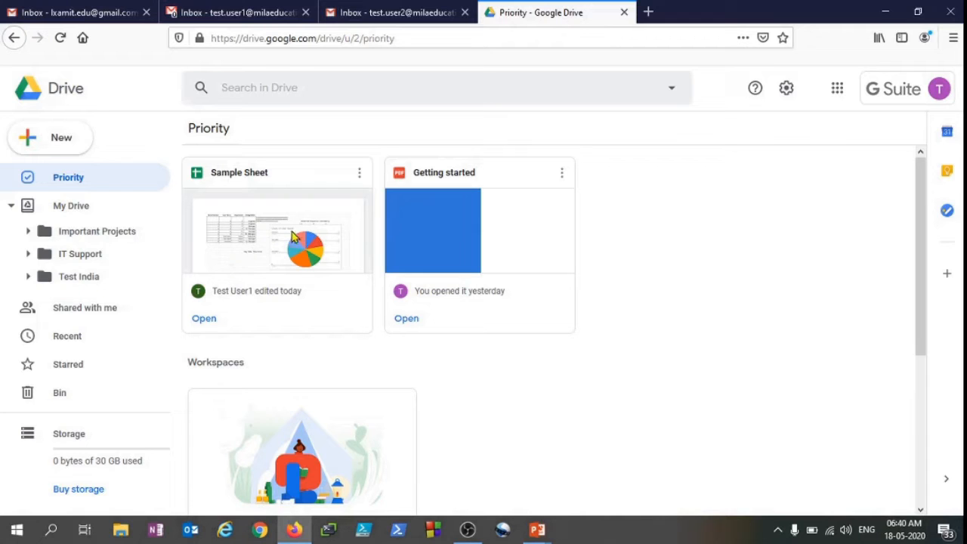
Open the Sample Sheet from Priority and dismiss the view-history and signed-in account notices
left_click(361, 178)
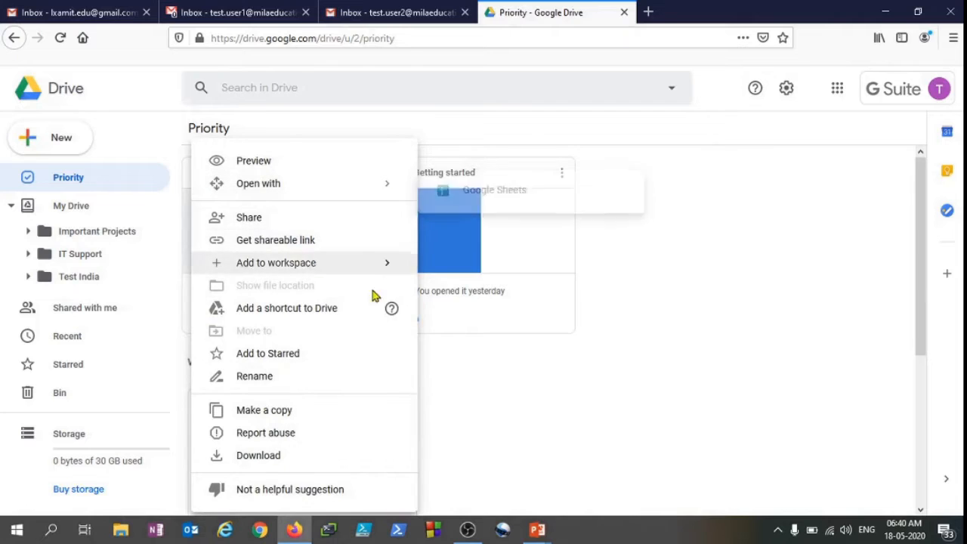
left_click(665, 293)
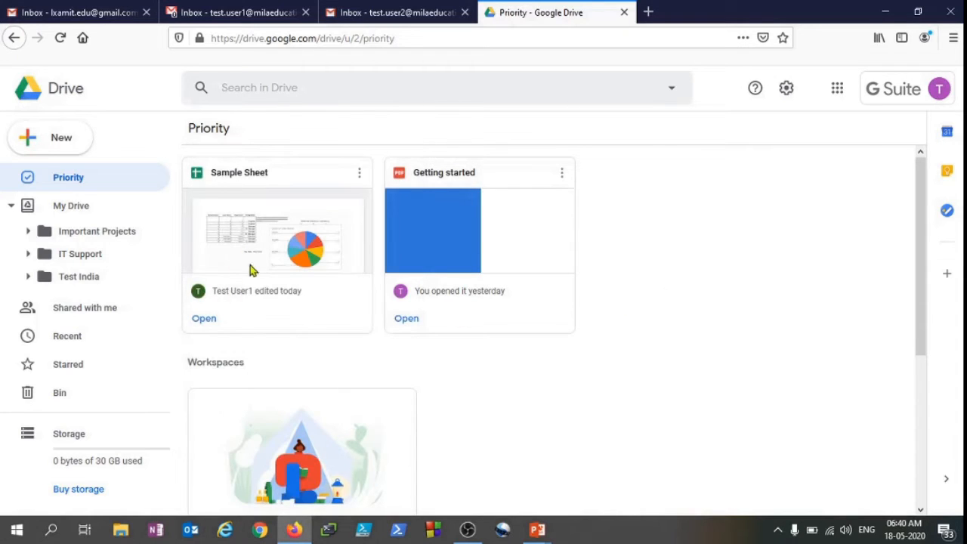
left_click(201, 323)
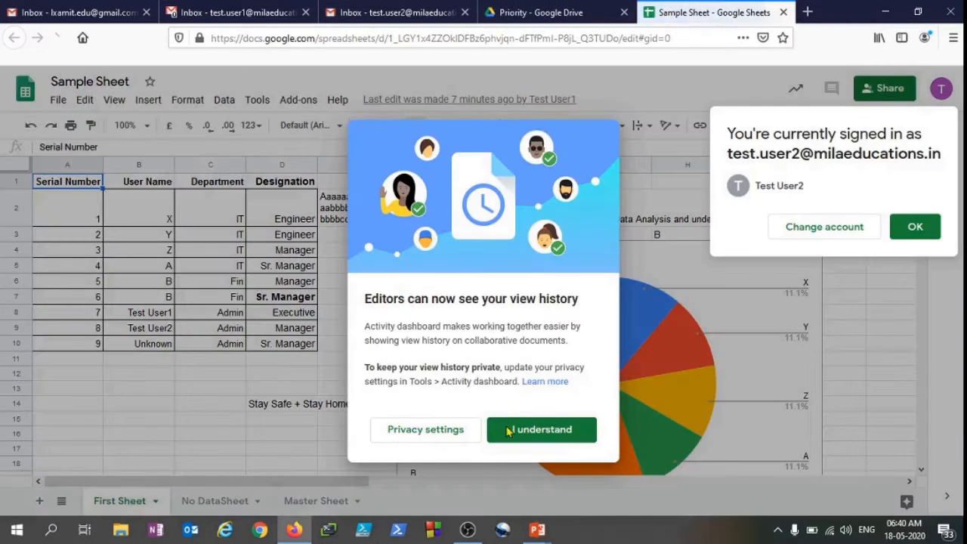
left_click(509, 429)
left_click(919, 226)
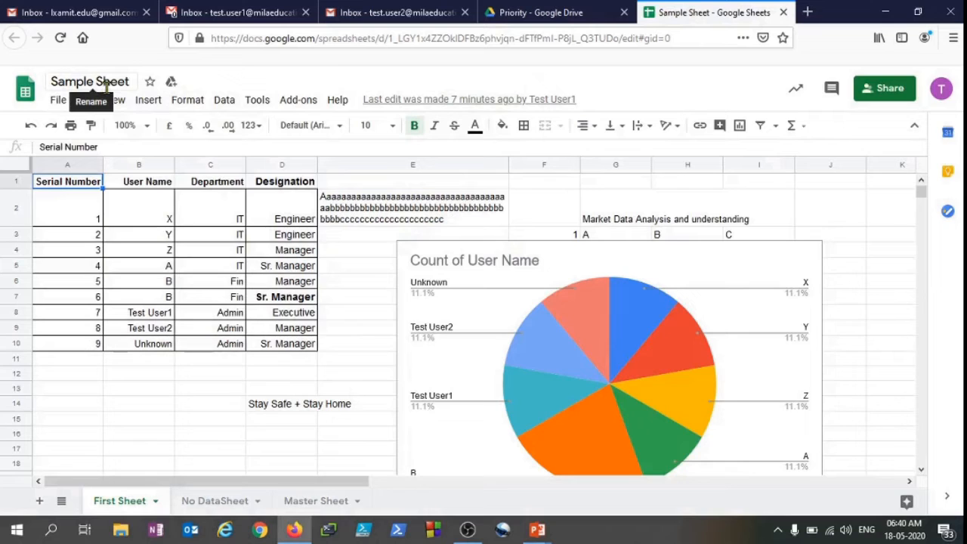
Star the Sample Sheet, then return to the Drive tab, reload it and open the Starred section
left_click(149, 82)
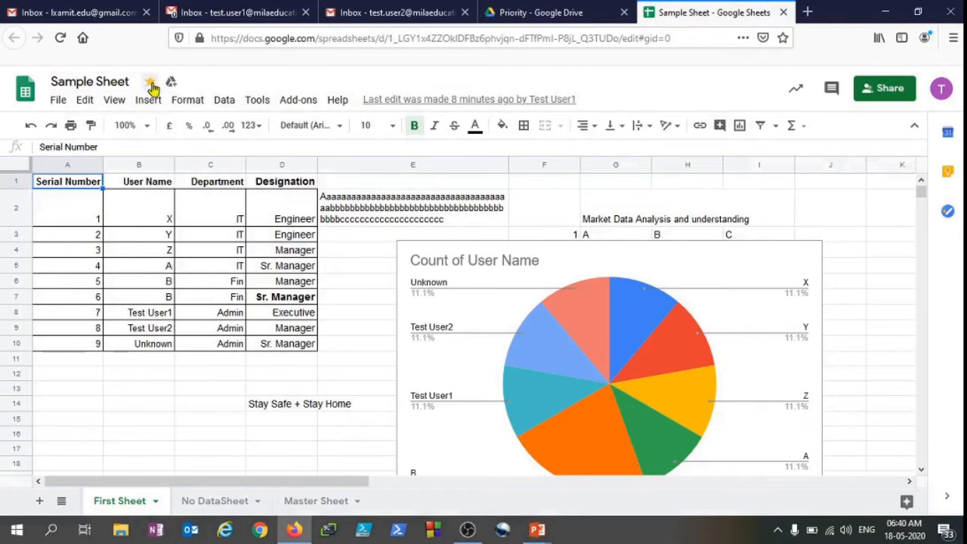
left_click(529, 12)
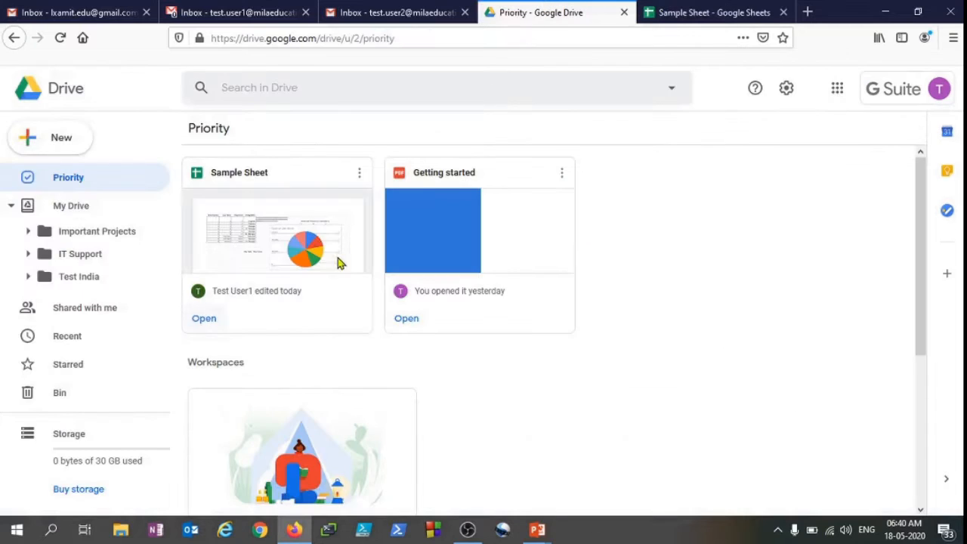
left_click(59, 37)
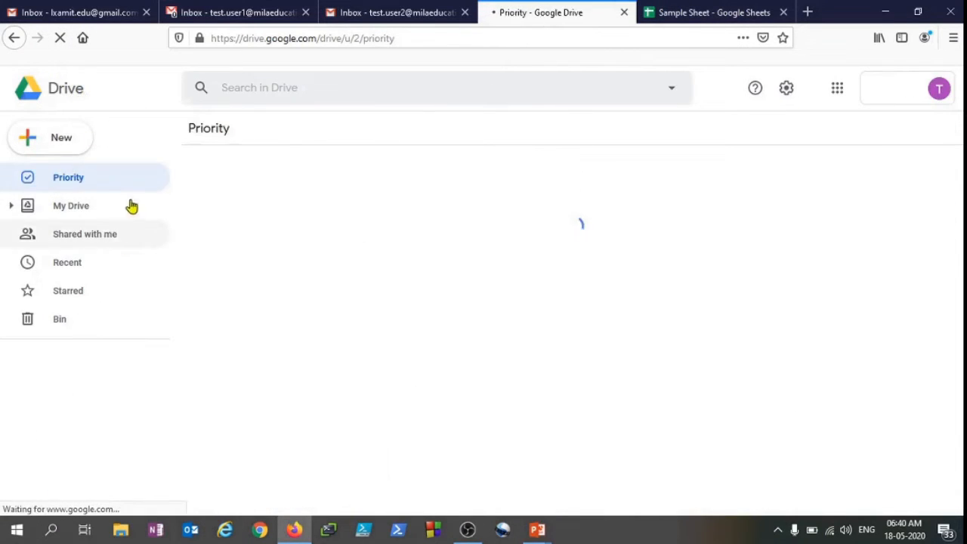
left_click(97, 293)
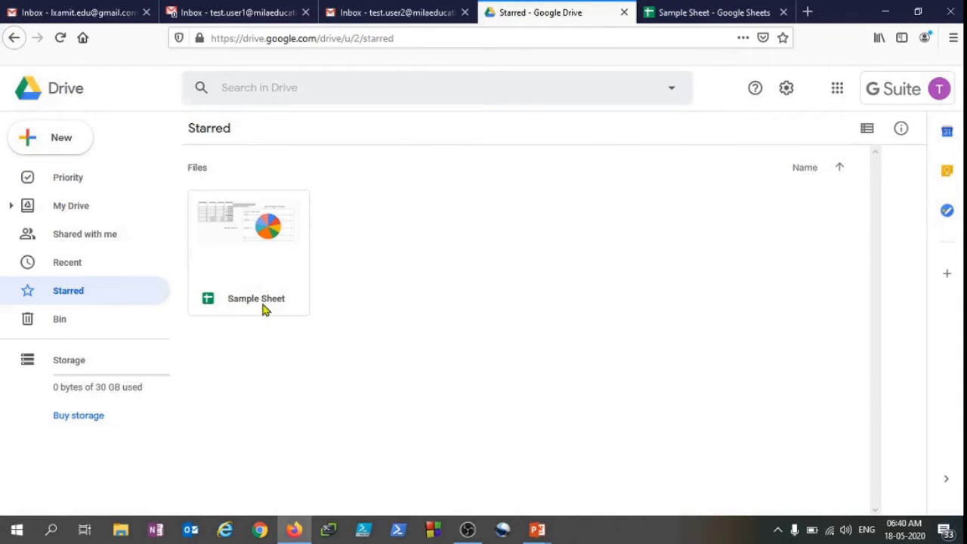
Open the Bin and inspect the account menu's profile details
left_click(99, 331)
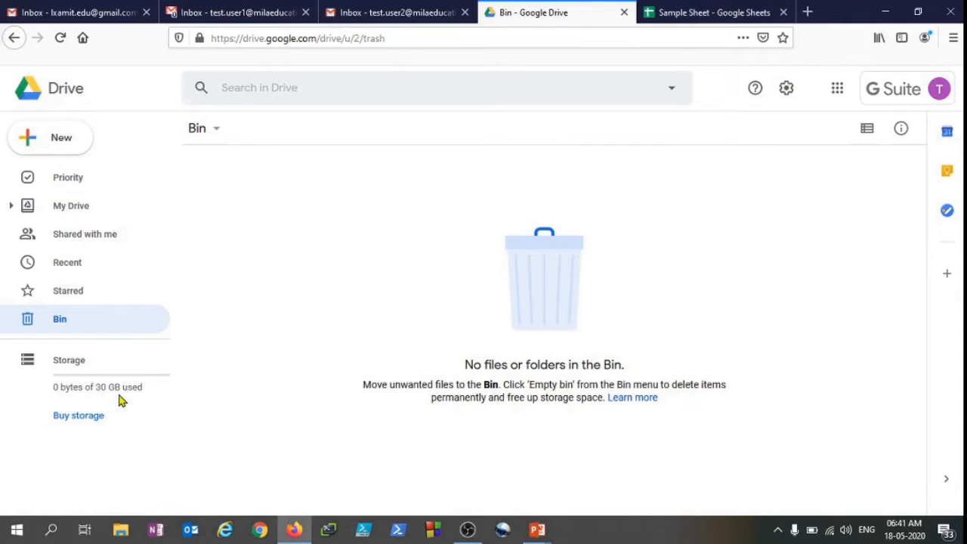
left_click(913, 97)
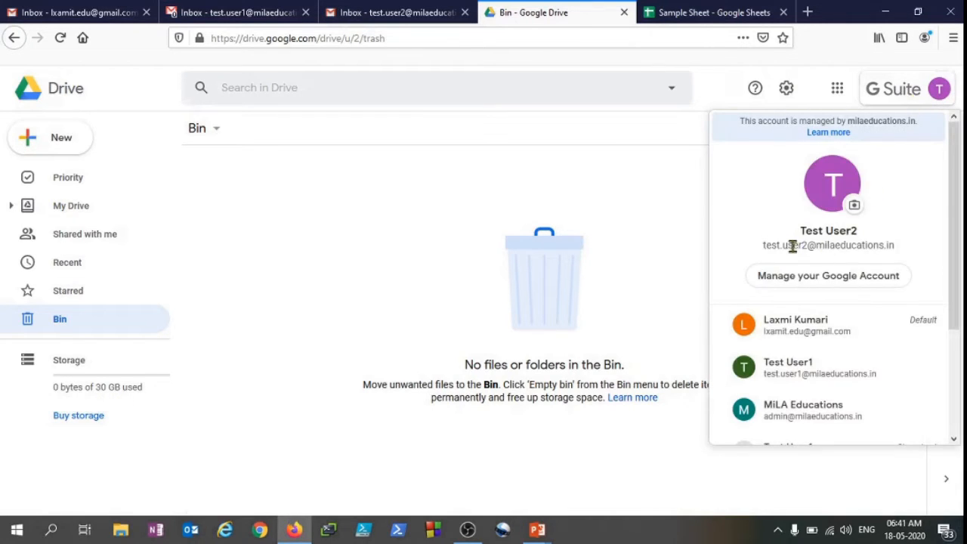
left_click_drag(792, 246, 863, 247)
left_click(374, 243)
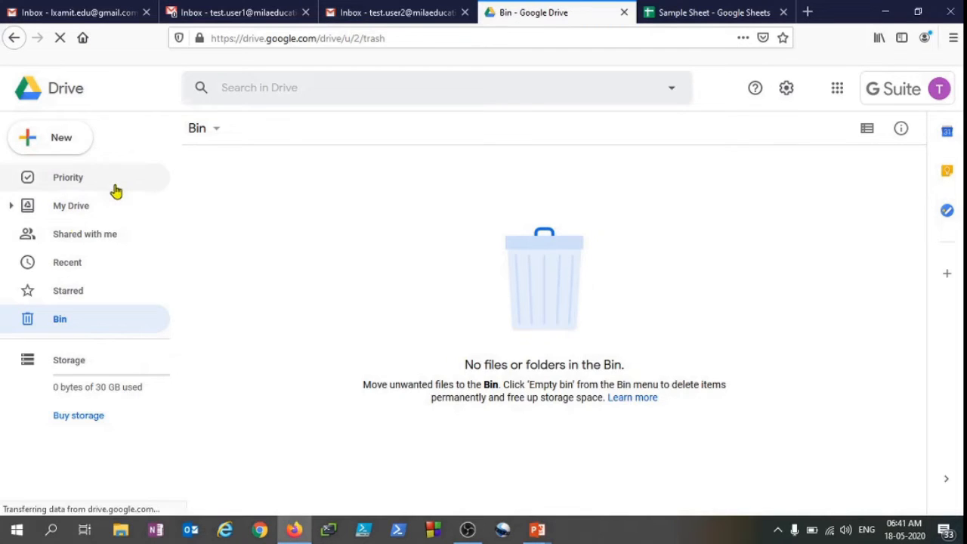
Open the New menu and browse its Google Docs, Sheets, Slides and More submenus without creating anything
left_click(63, 141)
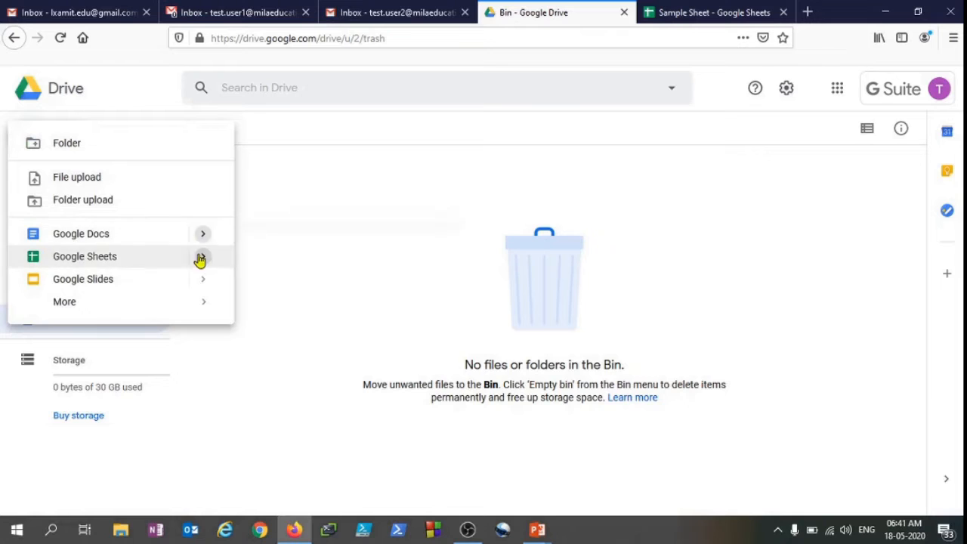
mouse_move(124, 245)
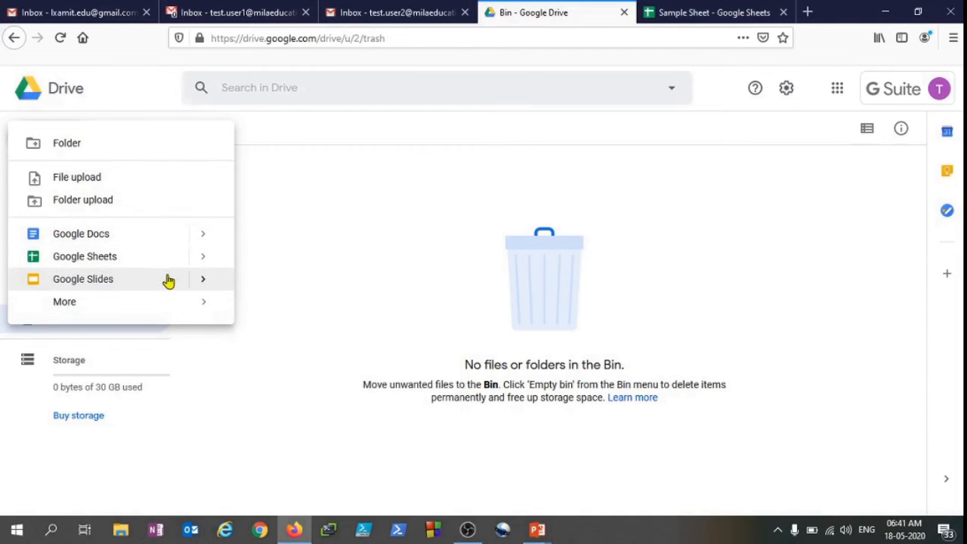
mouse_move(175, 300)
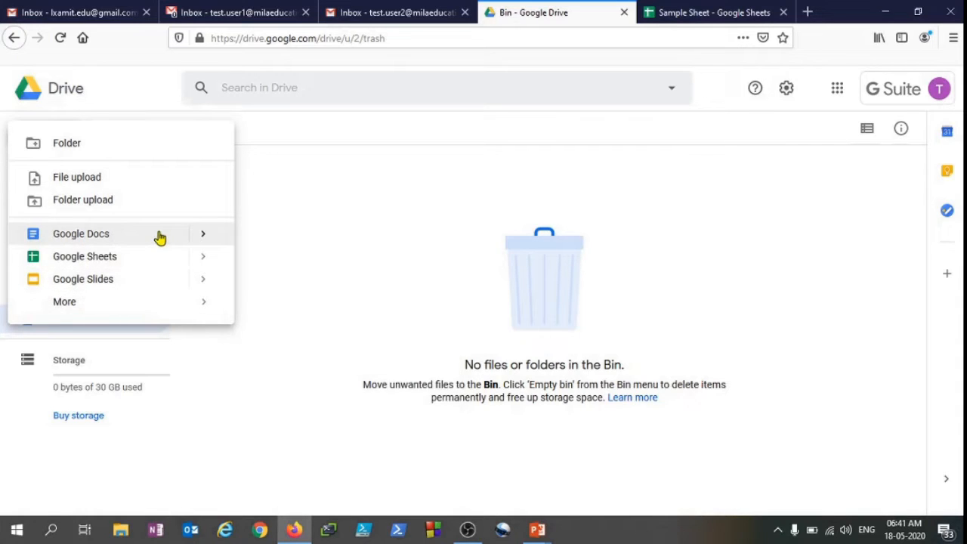
mouse_move(95, 308)
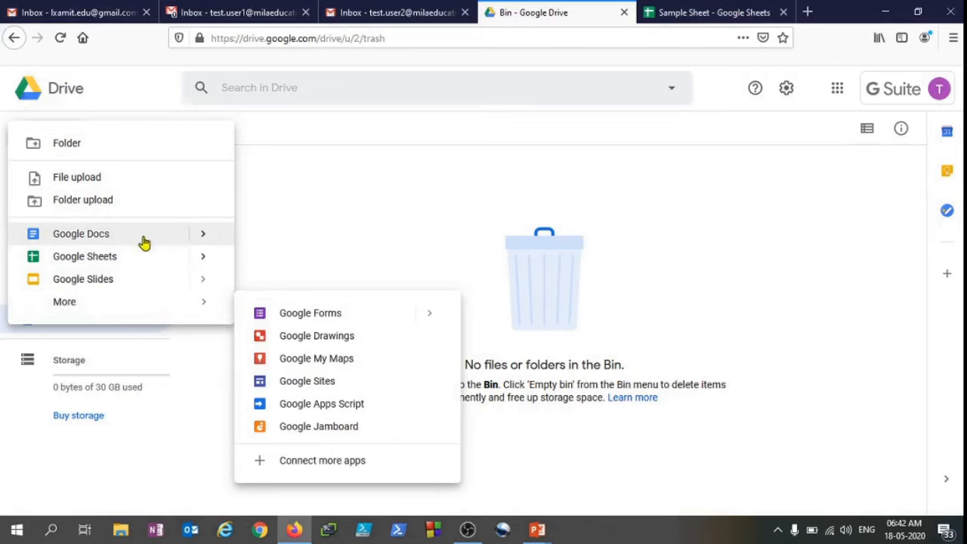
mouse_move(161, 238)
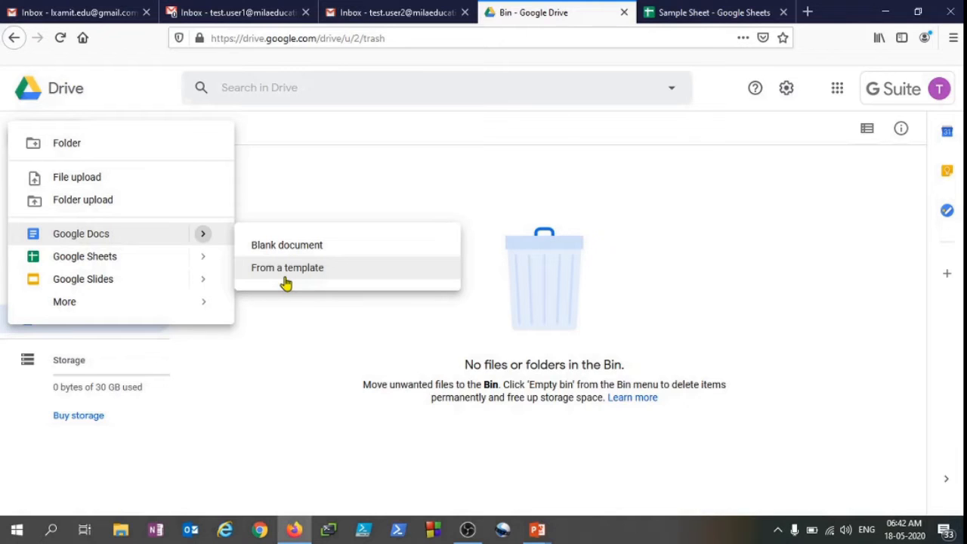
left_click(503, 257)
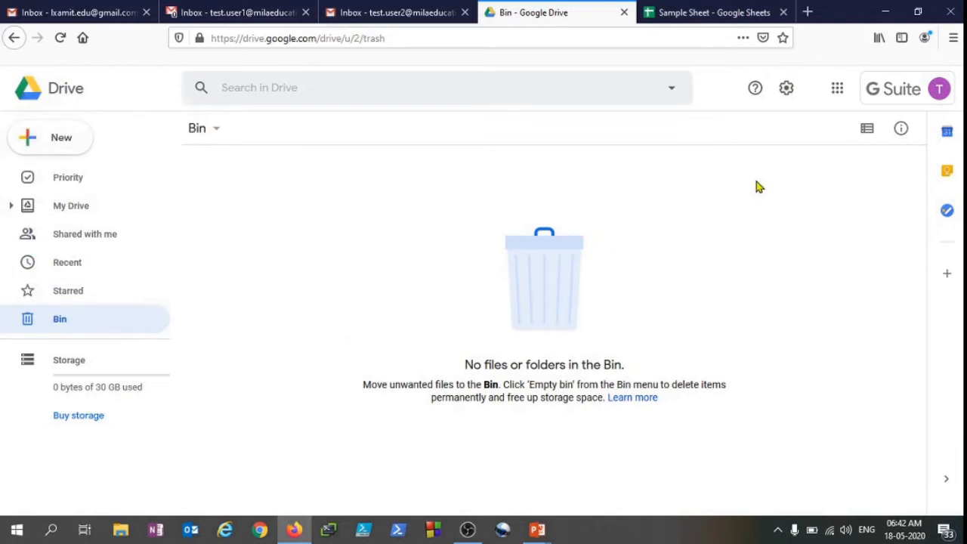
Switch the Bin to list view and return to the Priority section
left_click(867, 131)
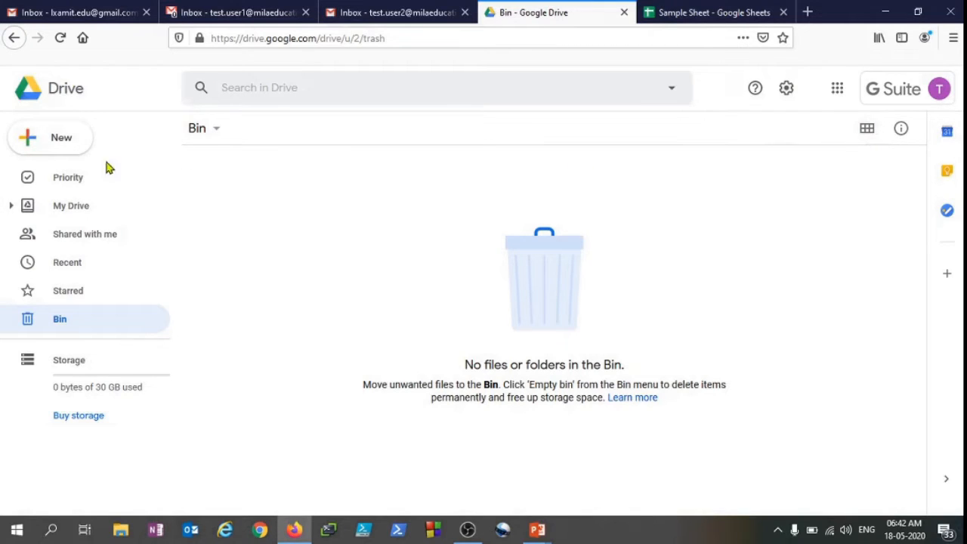
left_click(80, 179)
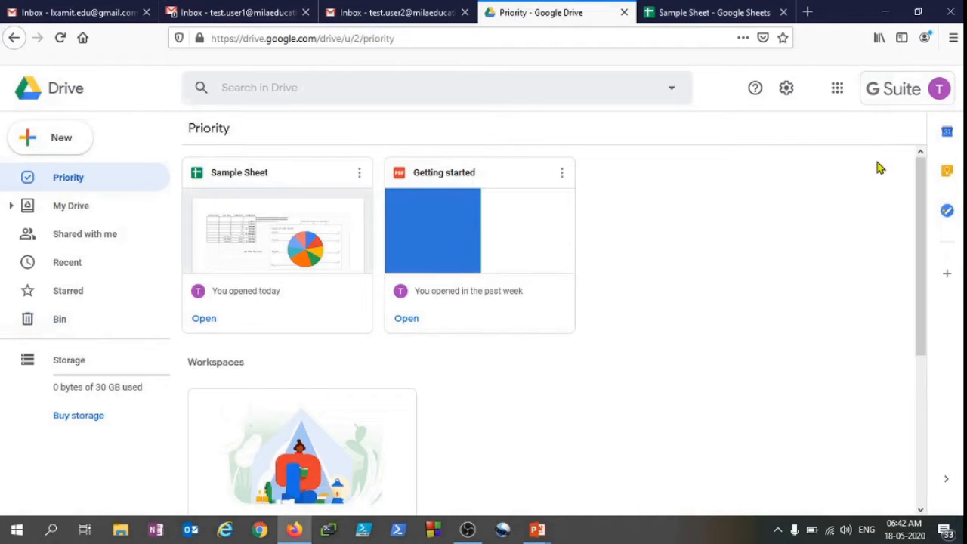
Open My Drive and switch its file display between grid and list layouts, finishing in list view
left_click(105, 209)
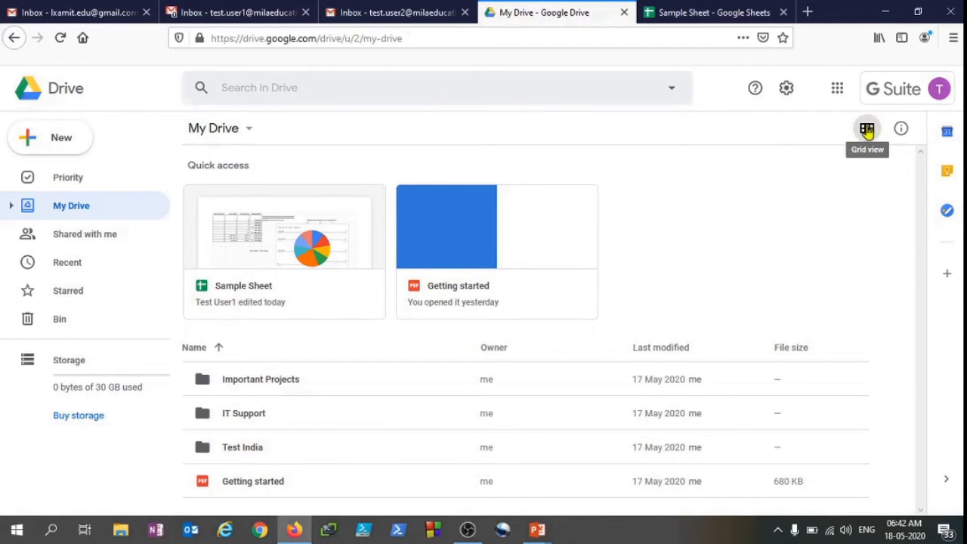
left_click(868, 130)
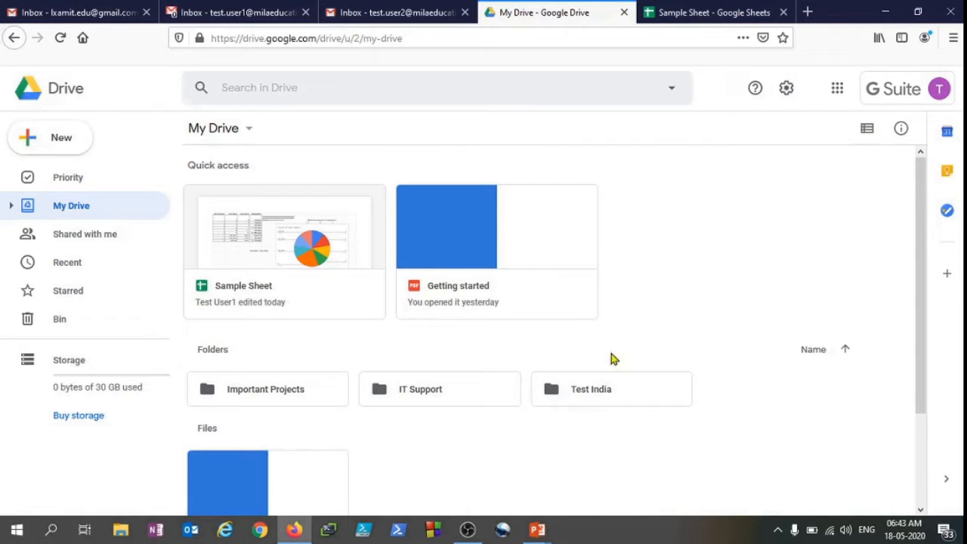
left_click(867, 130)
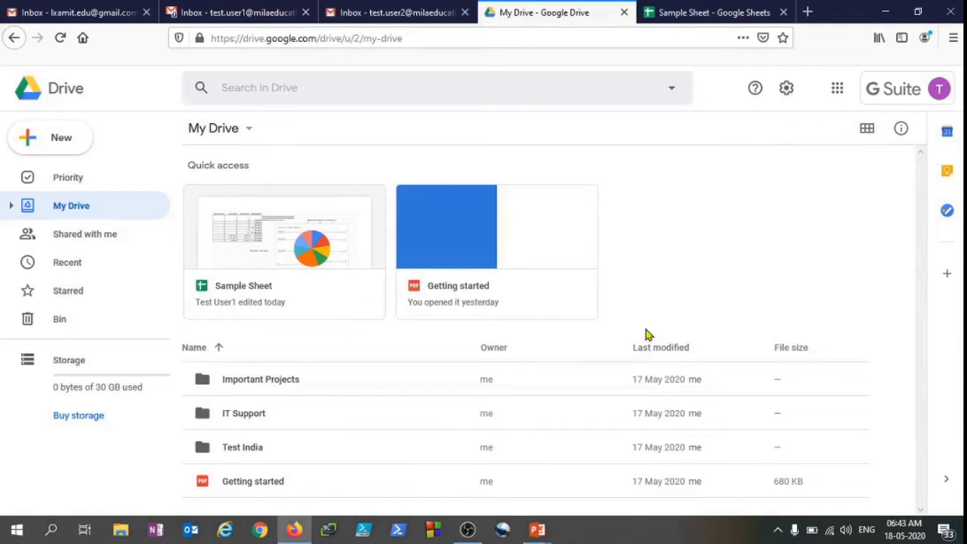
left_click_drag(235, 340, 808, 501)
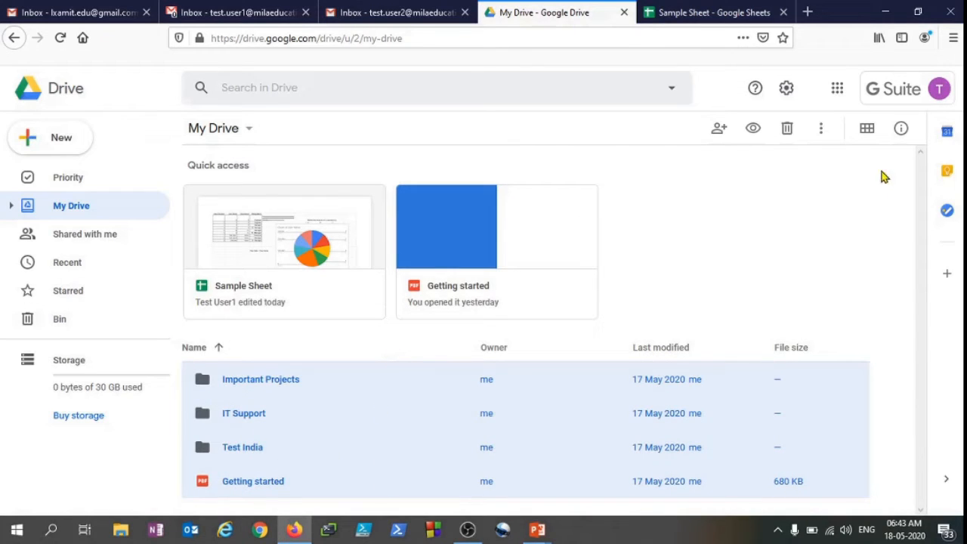
left_click(868, 130)
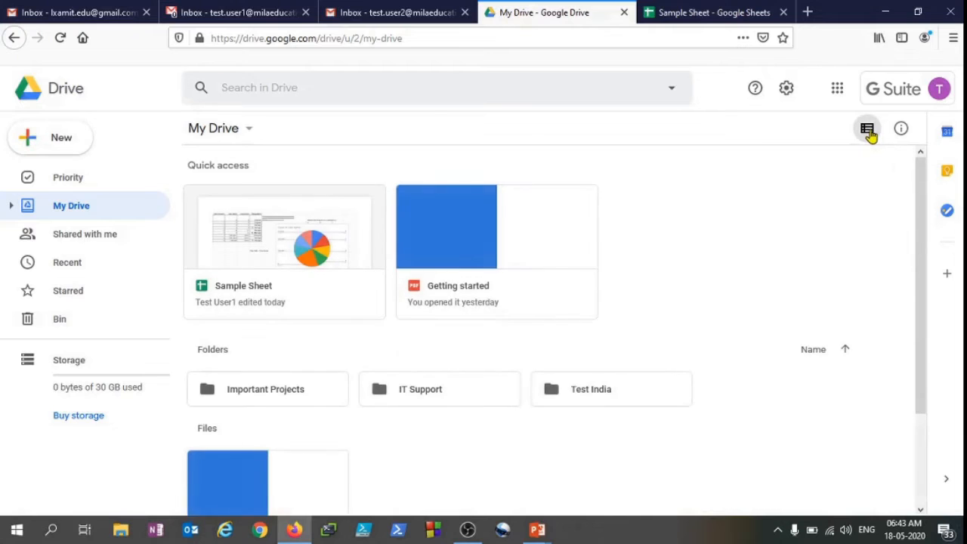
scroll(370, 423, "down", 2)
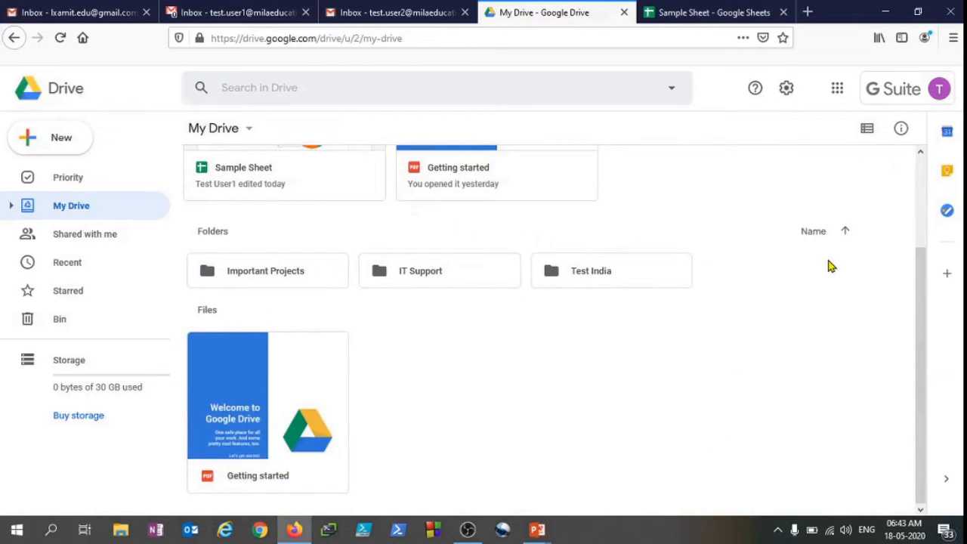
scroll(701, 339, "up", 2)
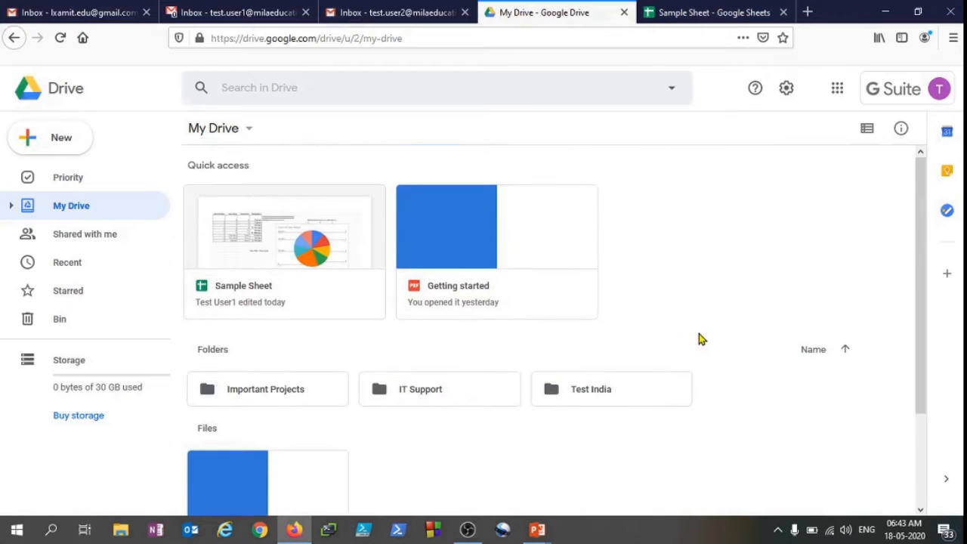
left_click(867, 129)
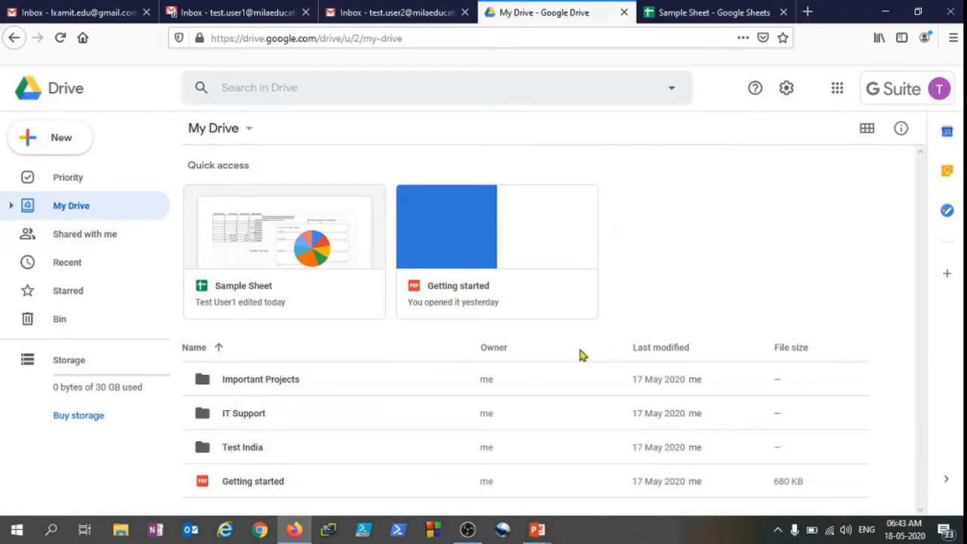
Preview the Getting started PDF, scroll through its pages, and close the preview
left_click(489, 249)
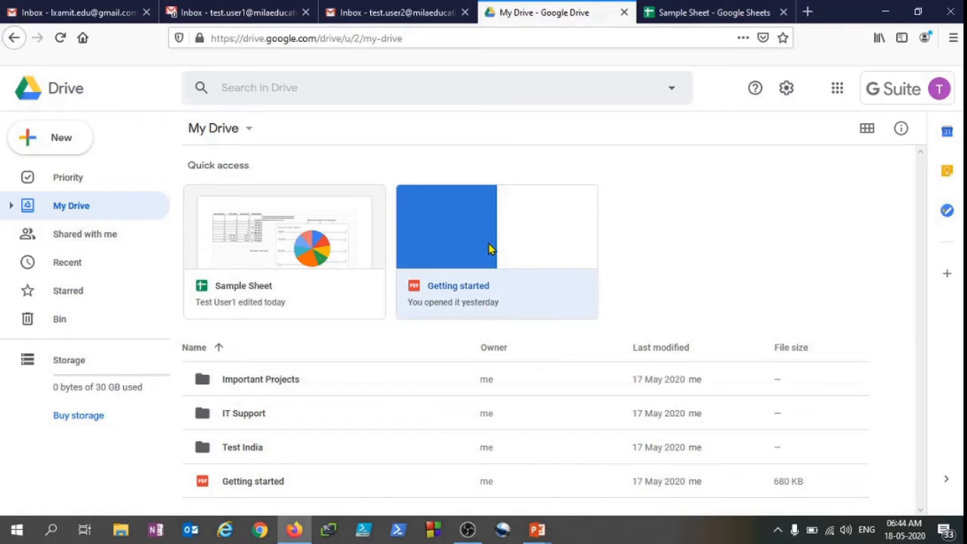
double_click(464, 285)
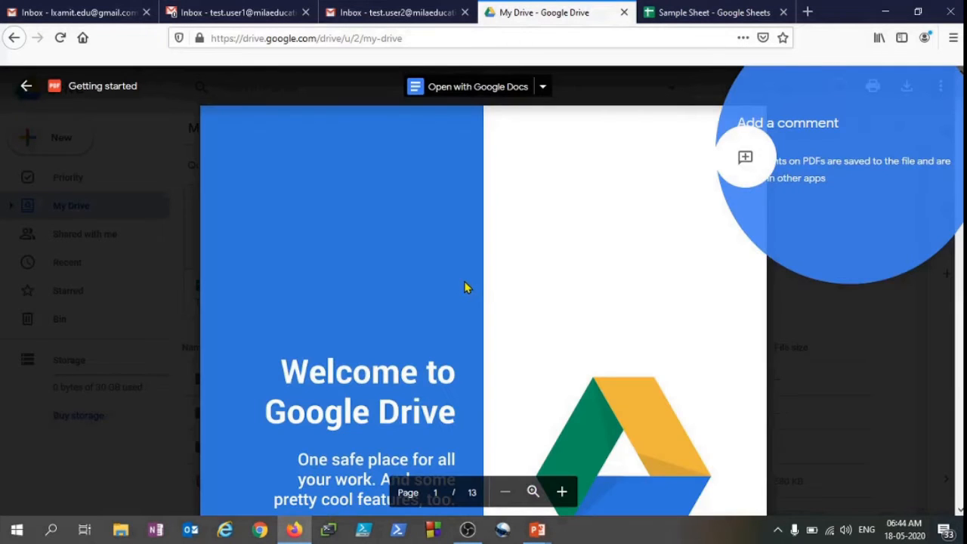
left_click(688, 264)
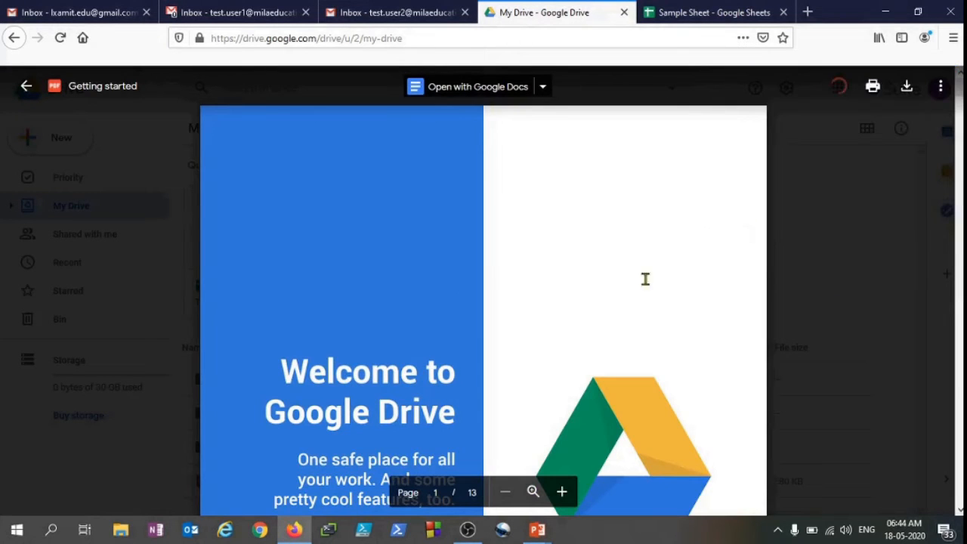
scroll(494, 316, "down", 8)
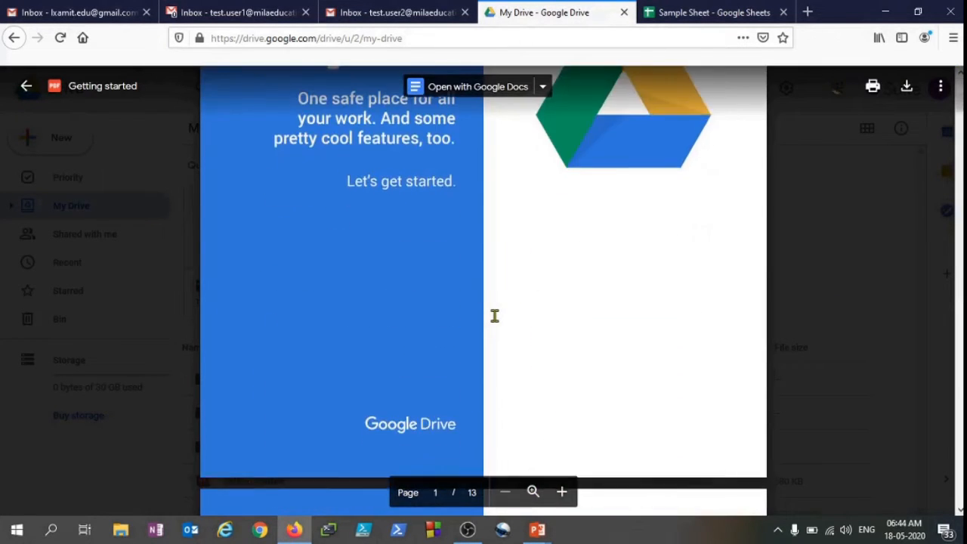
scroll(498, 316, "up", 3)
scroll(497, 315, "up", 2)
scroll(498, 316, "down", 6)
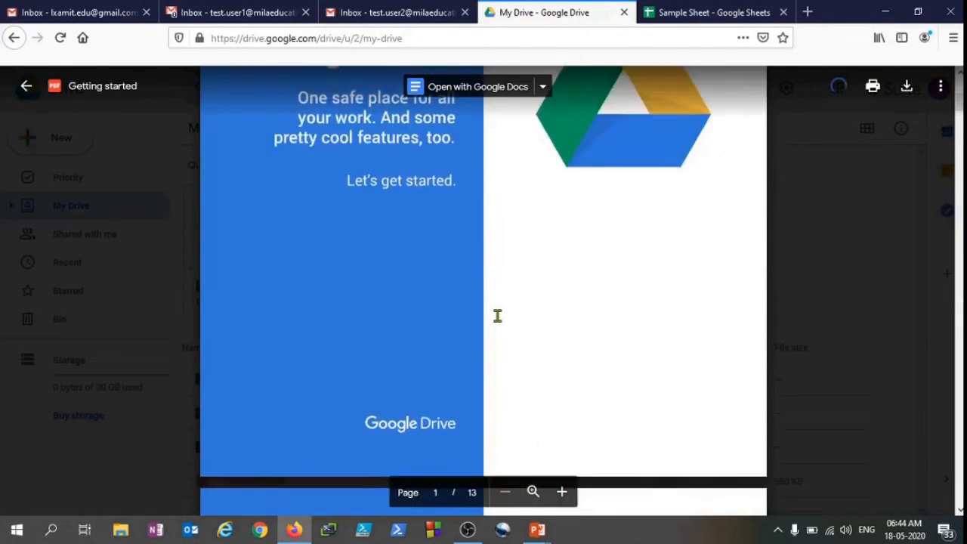
scroll(498, 315, "down", 10)
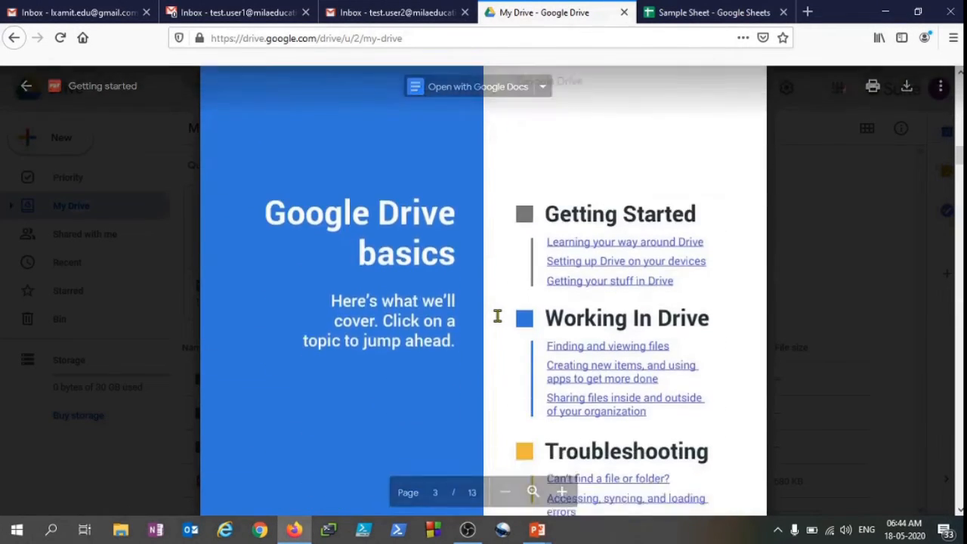
scroll(497, 316, "down", 12)
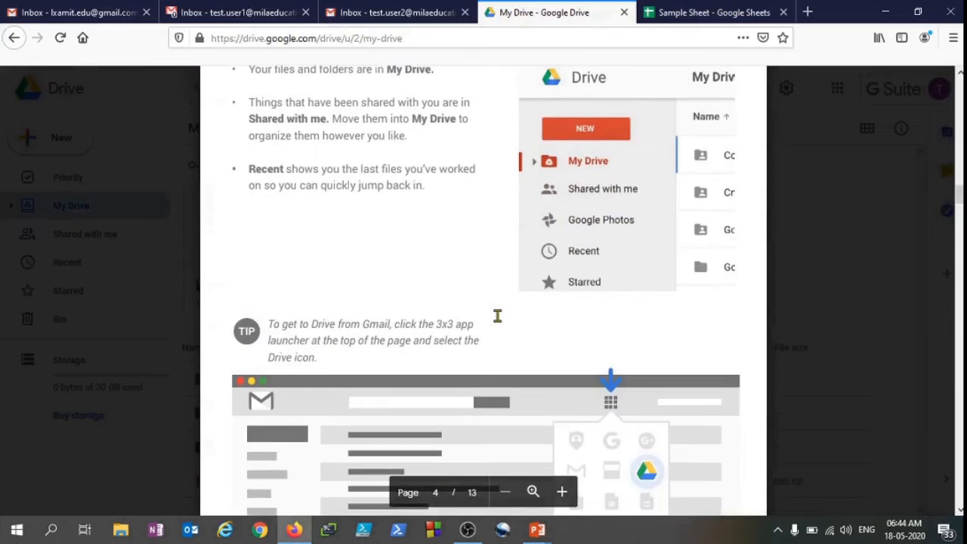
scroll(498, 315, "down", 12)
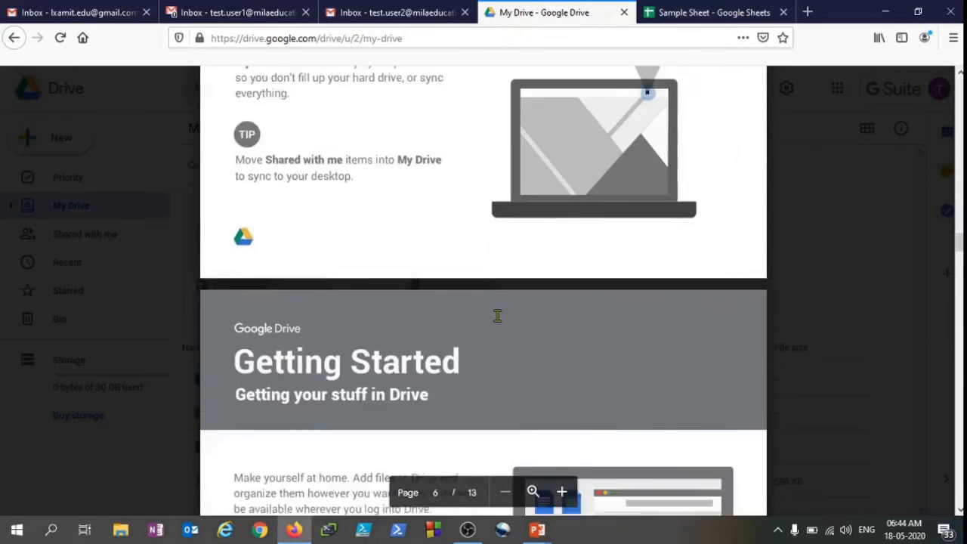
scroll(498, 316, "down", 12)
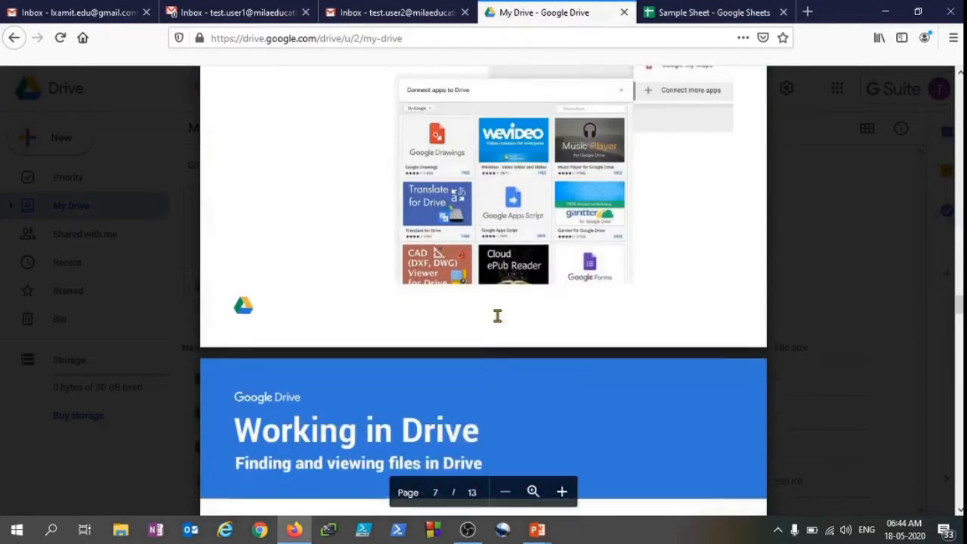
scroll(498, 316, "down", 10)
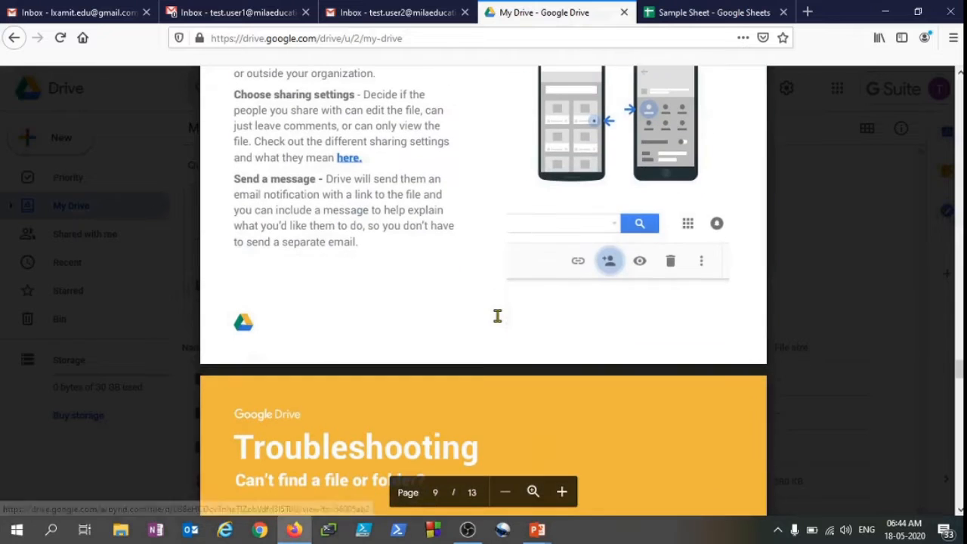
key("Escape")
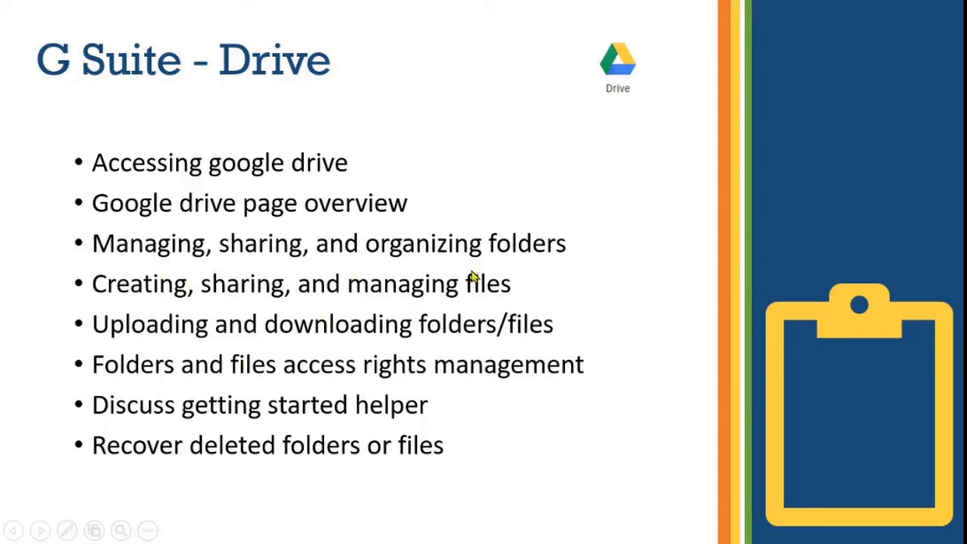
Expand My Drive's folder tree and create a new folder named Stay Safe! in My Drive
key("alt+Tab")
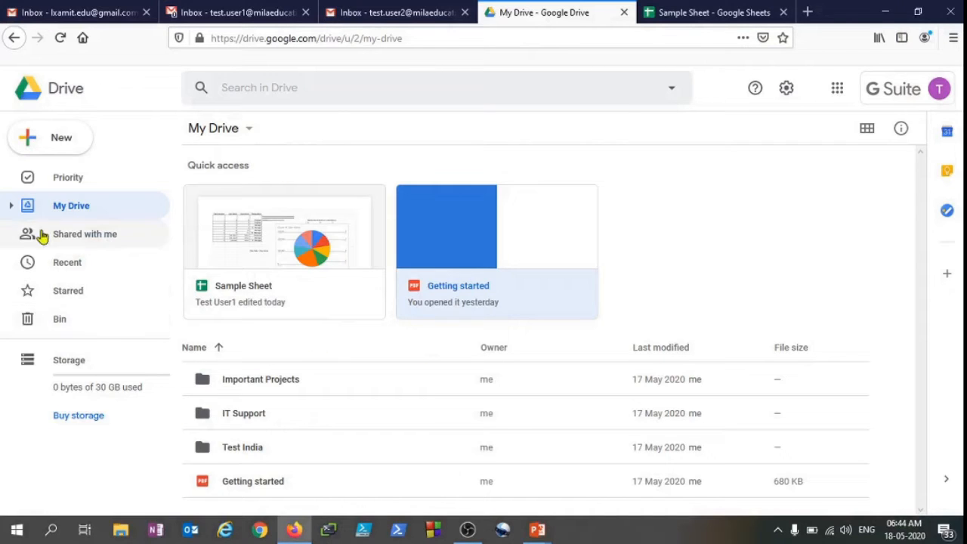
left_click(12, 208)
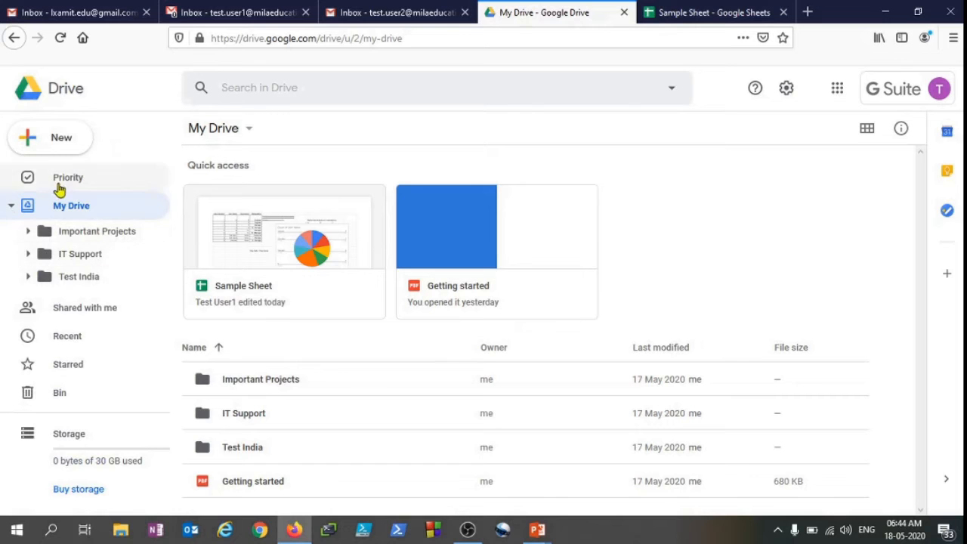
left_click(66, 141)
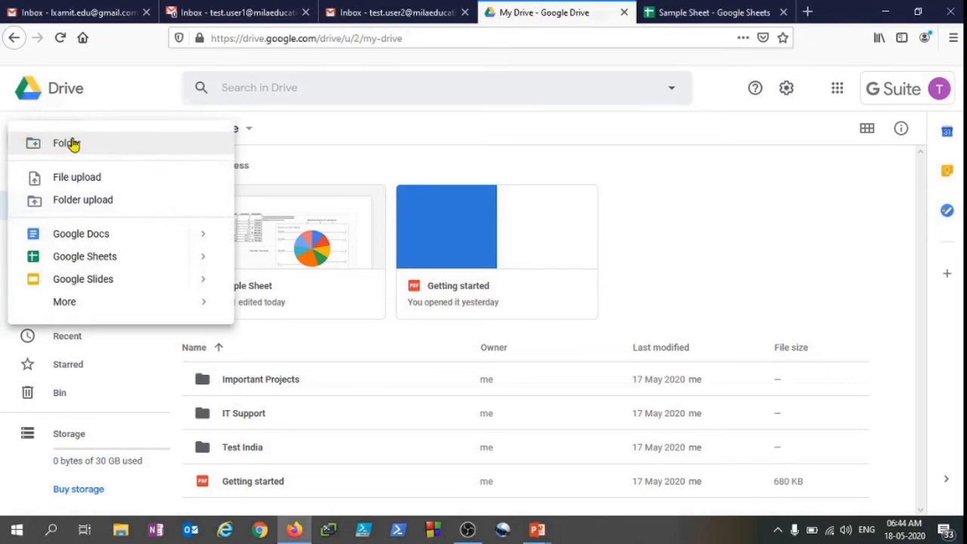
left_click(112, 144)
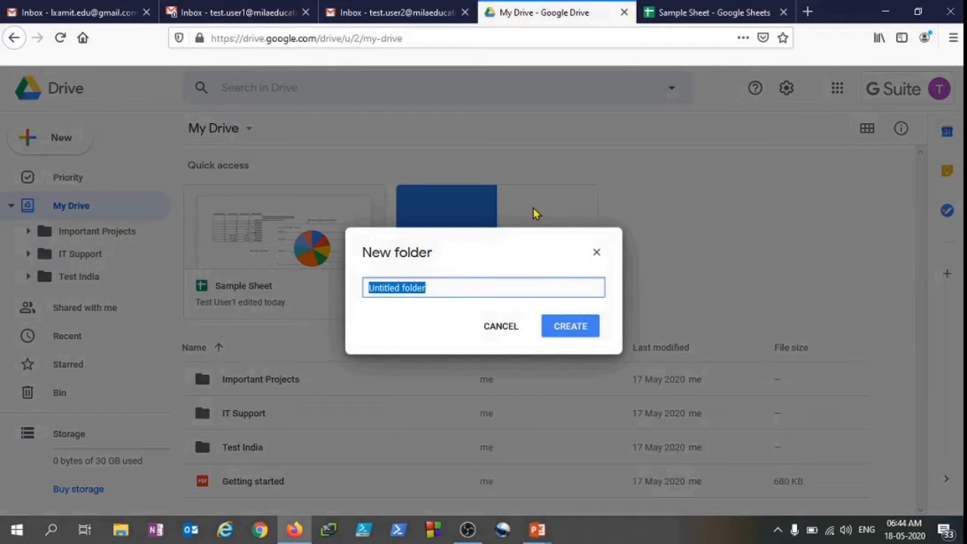
type("Stay Safe!")
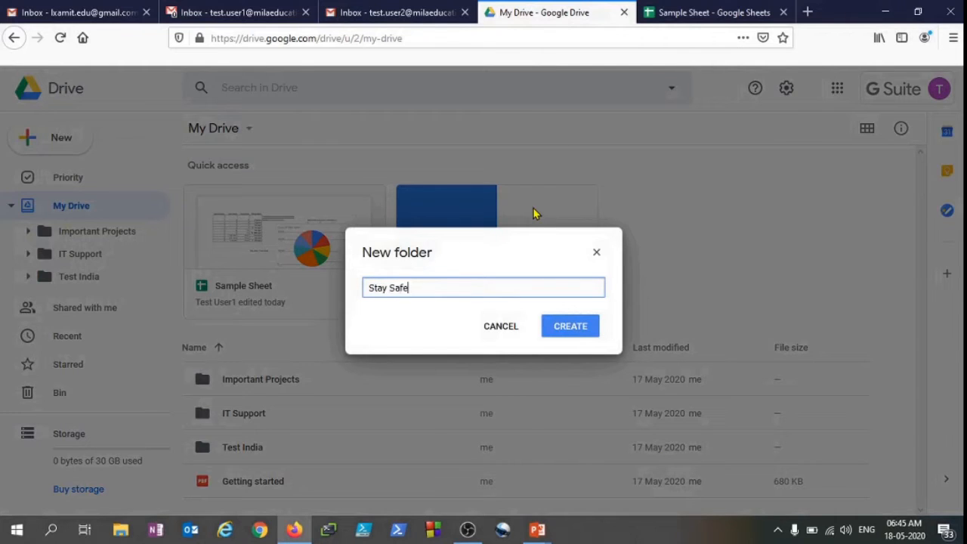
left_click(578, 335)
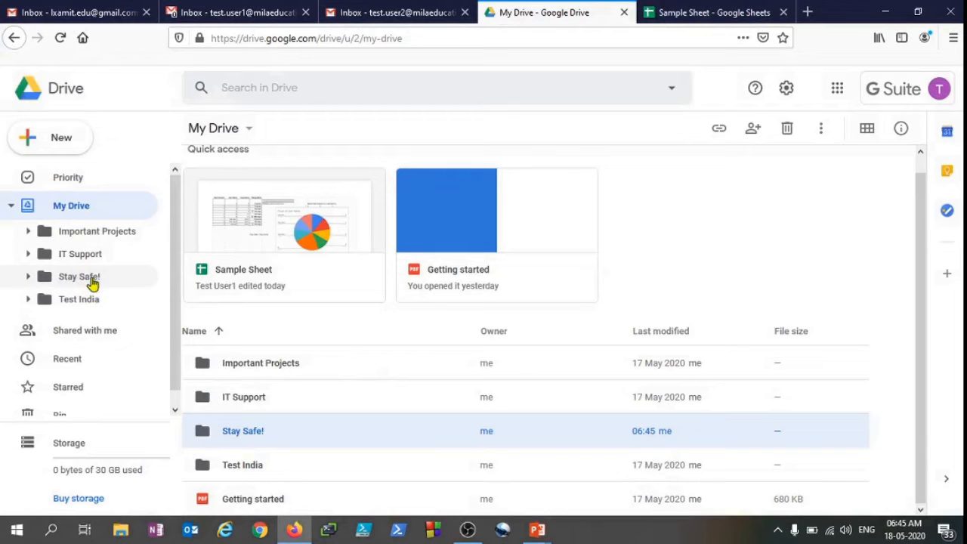
Open the Stay Safe! folder and create a subfolder named Stay Home inside it
left_click(92, 282)
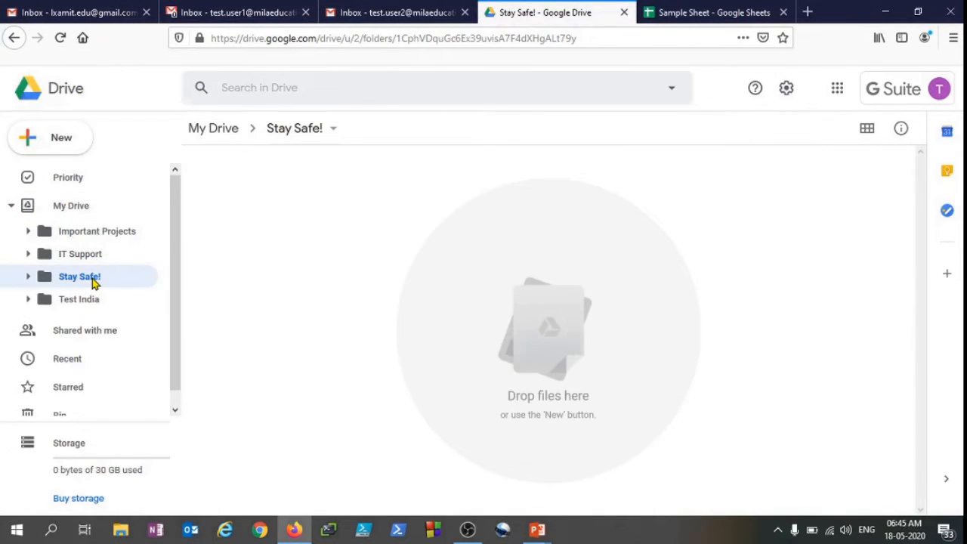
right_click(95, 281)
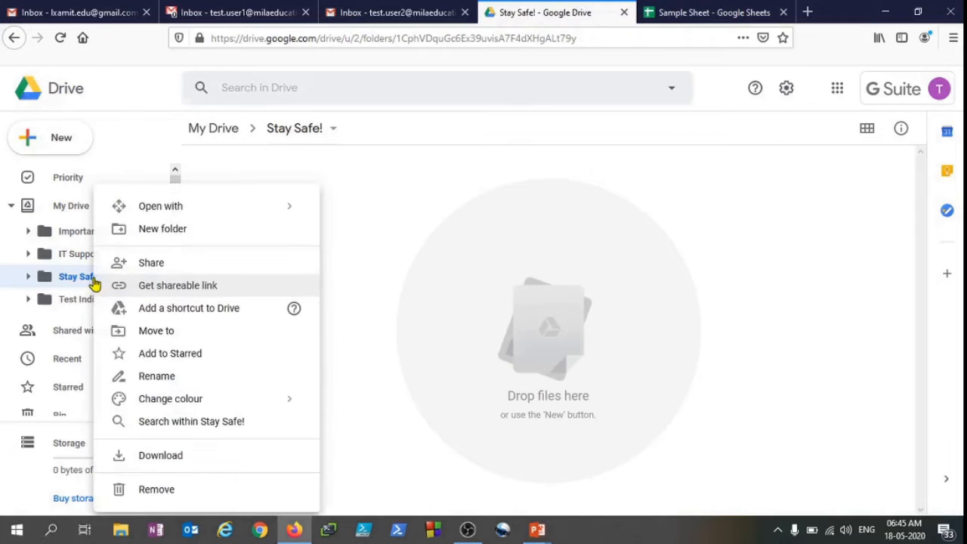
left_click(74, 281)
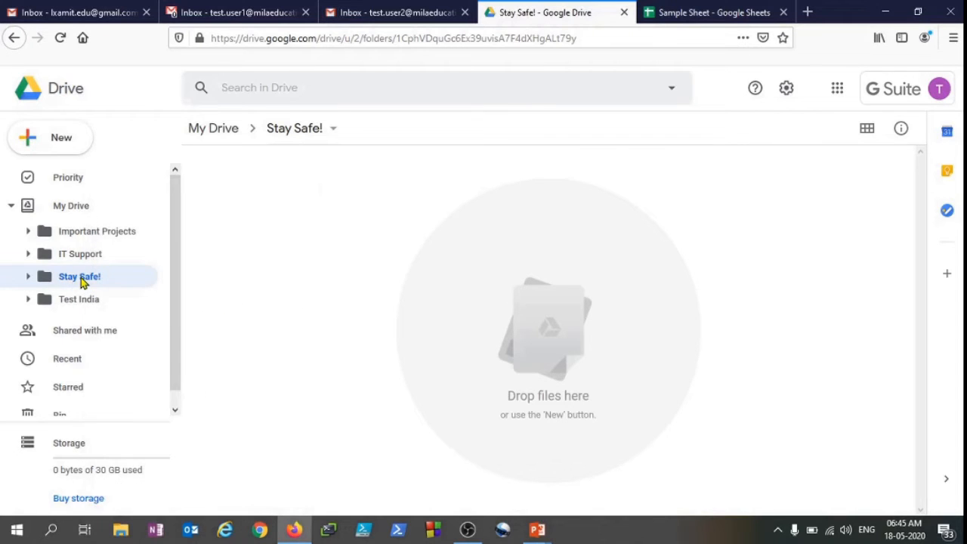
right_click(74, 281)
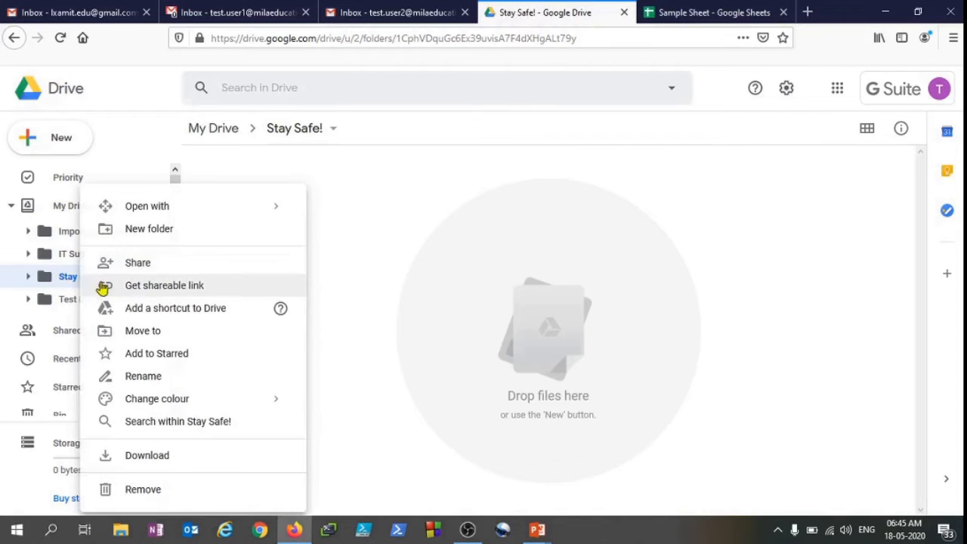
left_click(150, 229)
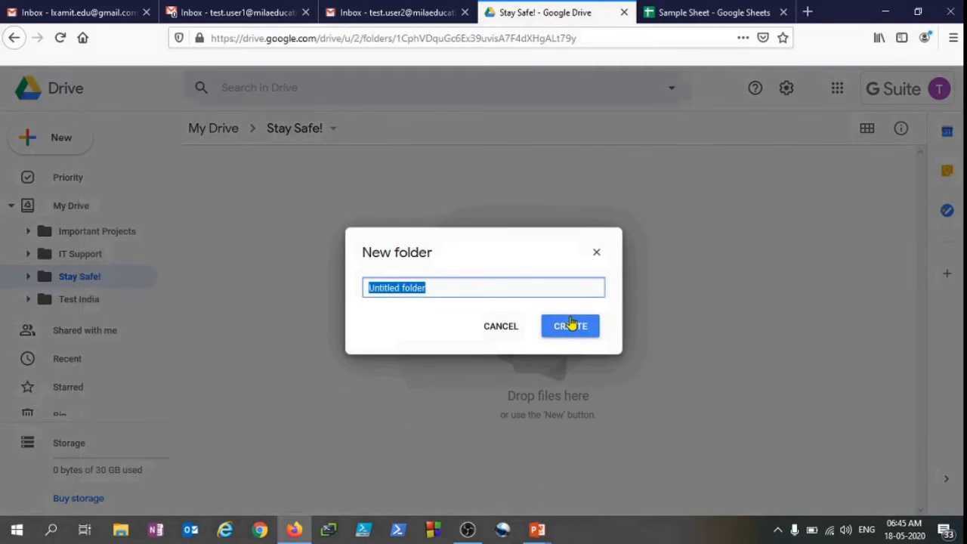
type("Stay Home")
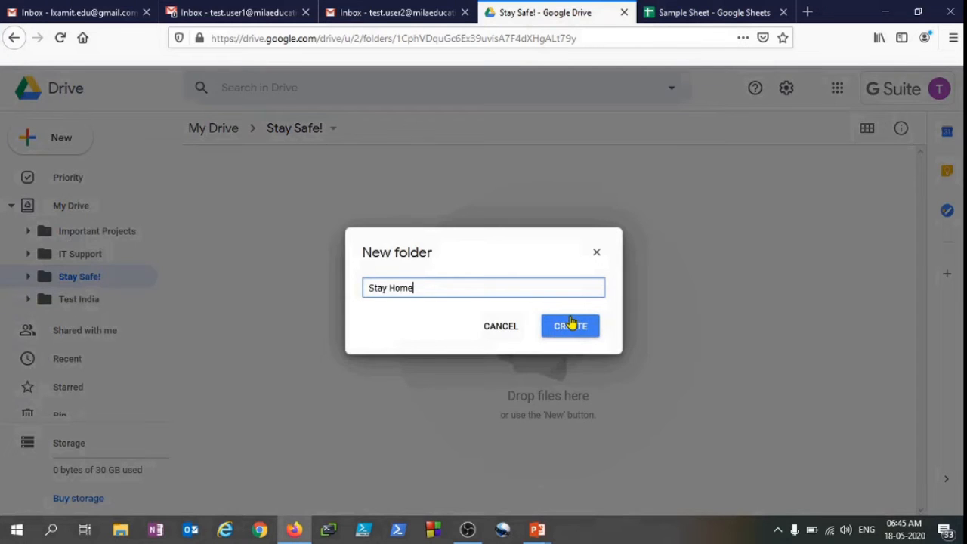
left_click(570, 325)
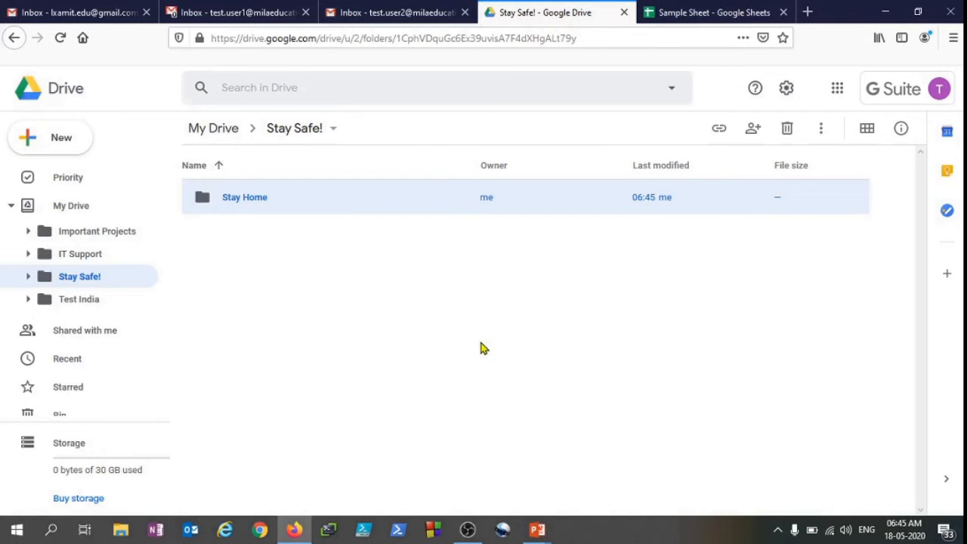
Expand Stay Safe! in the folder tree, open Stay Home, and go back to Stay Safe!
left_click(29, 277)
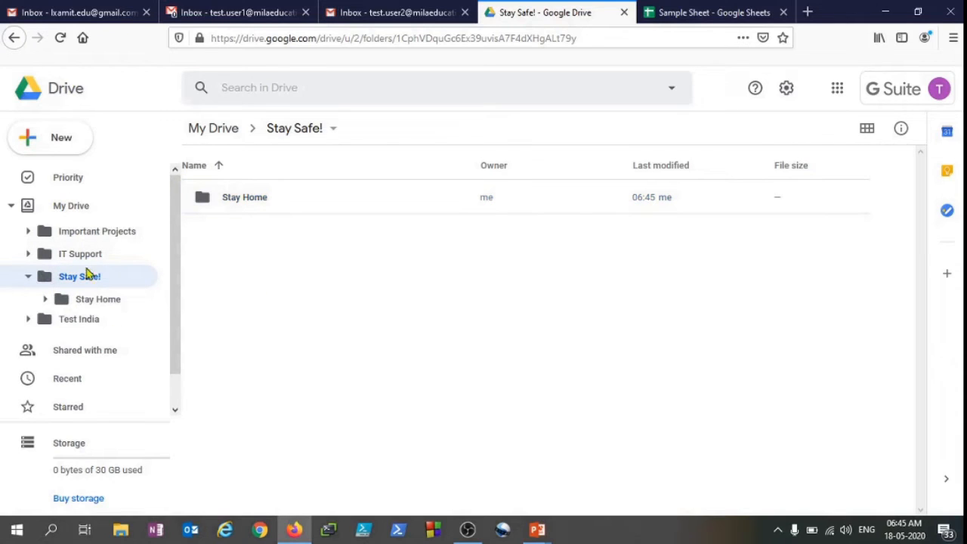
left_click(105, 303)
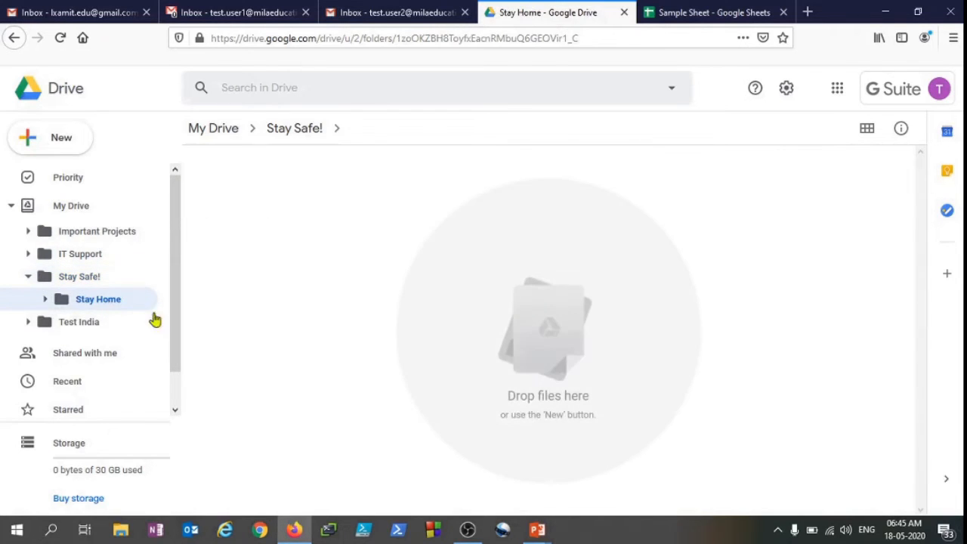
key("alt+Left")
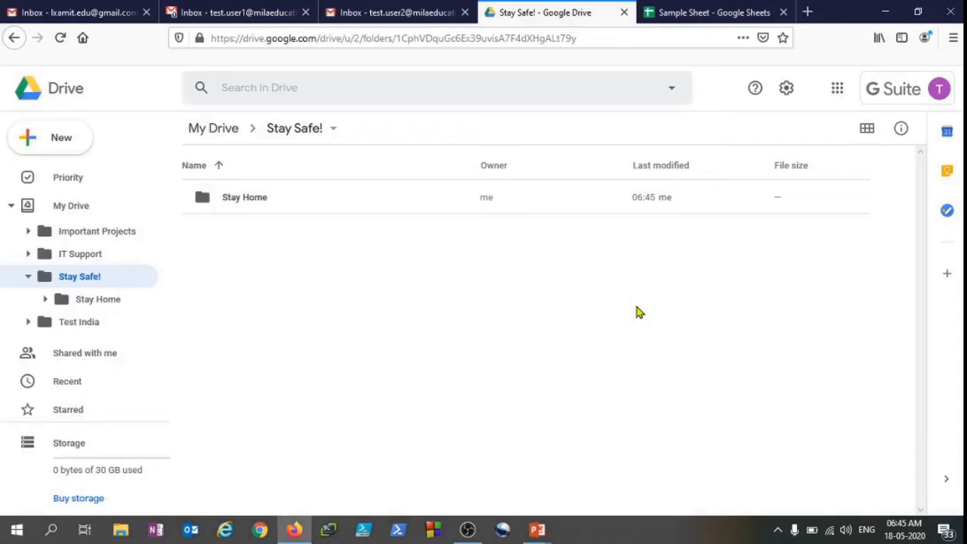
Share the Stay Safe! folder with the first test user with edit access, adding the note Hi, and send it
right_click(79, 283)
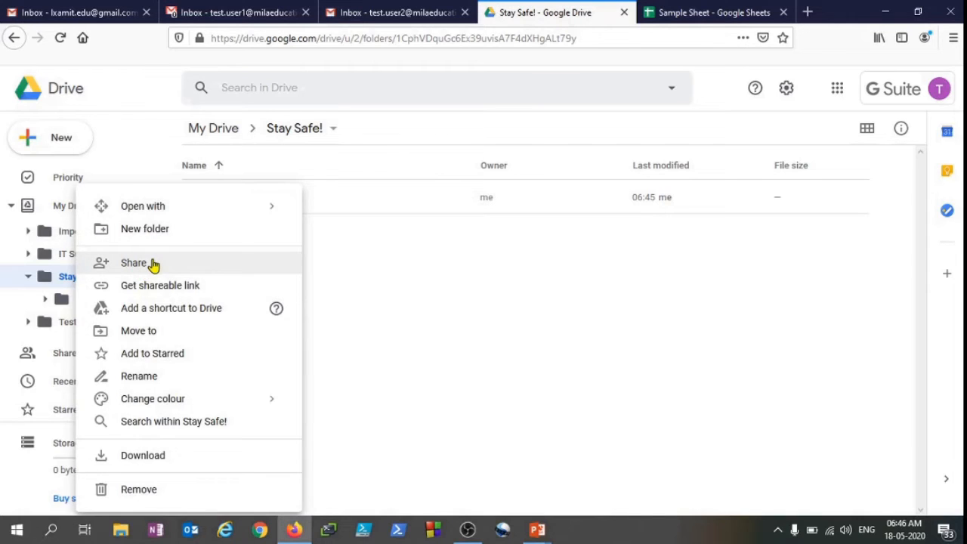
left_click(153, 264)
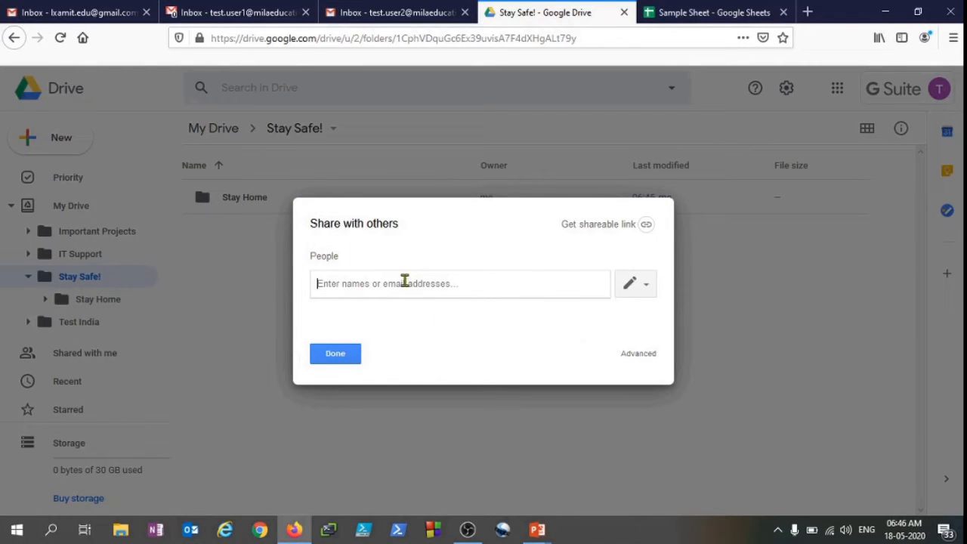
type("test")
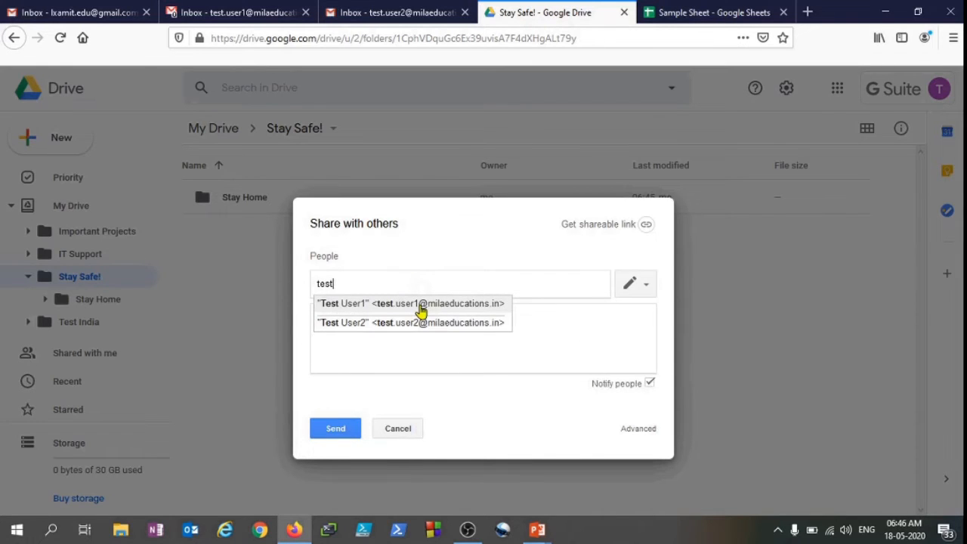
left_click(421, 310)
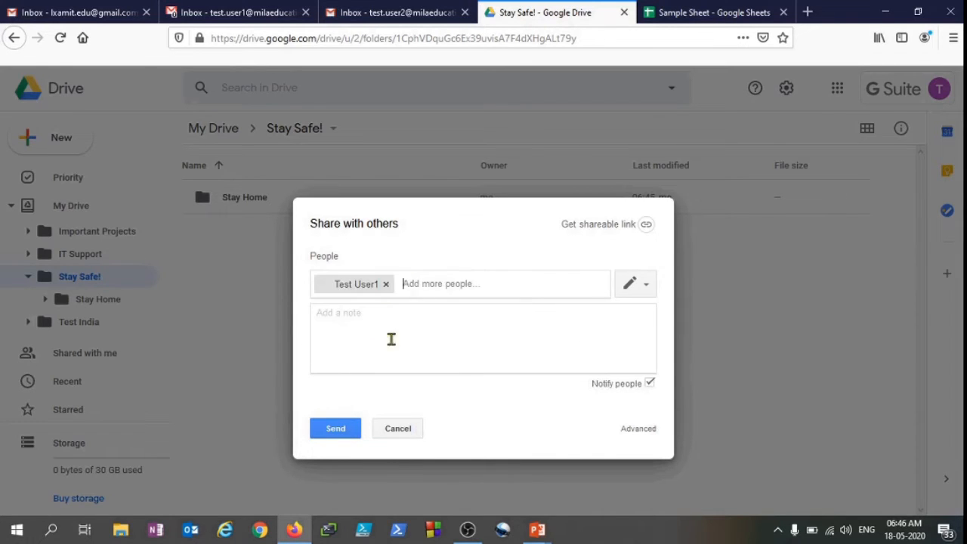
left_click(401, 331)
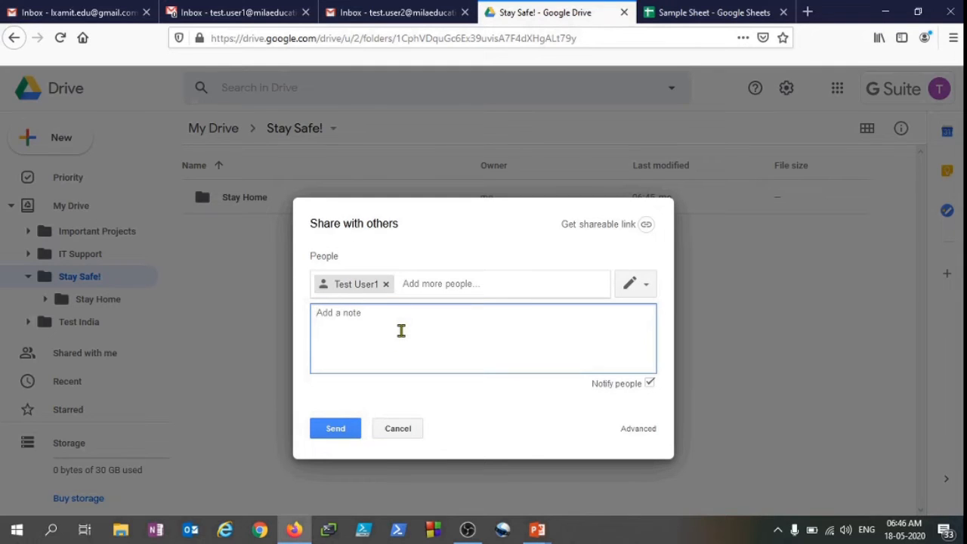
type("Hi")
left_click(633, 290)
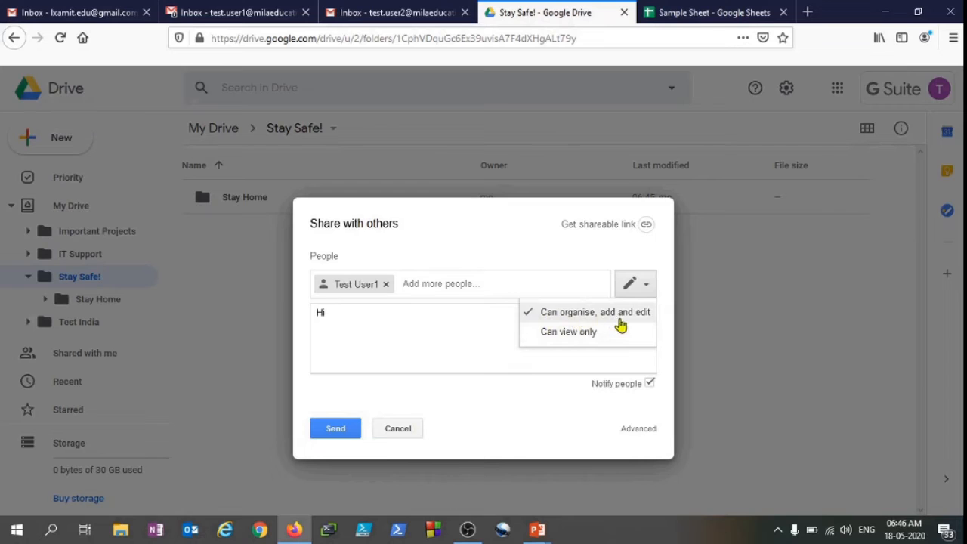
left_click(472, 353)
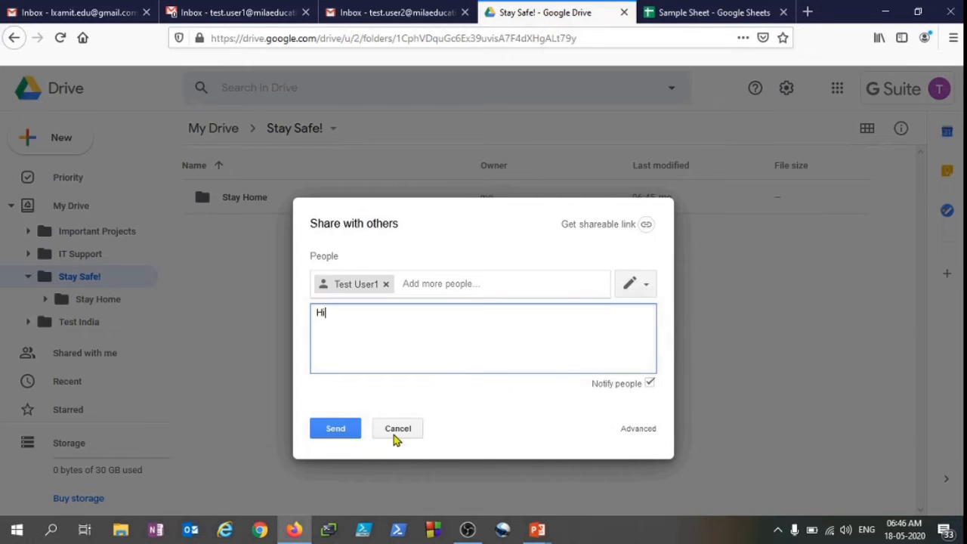
left_click(347, 432)
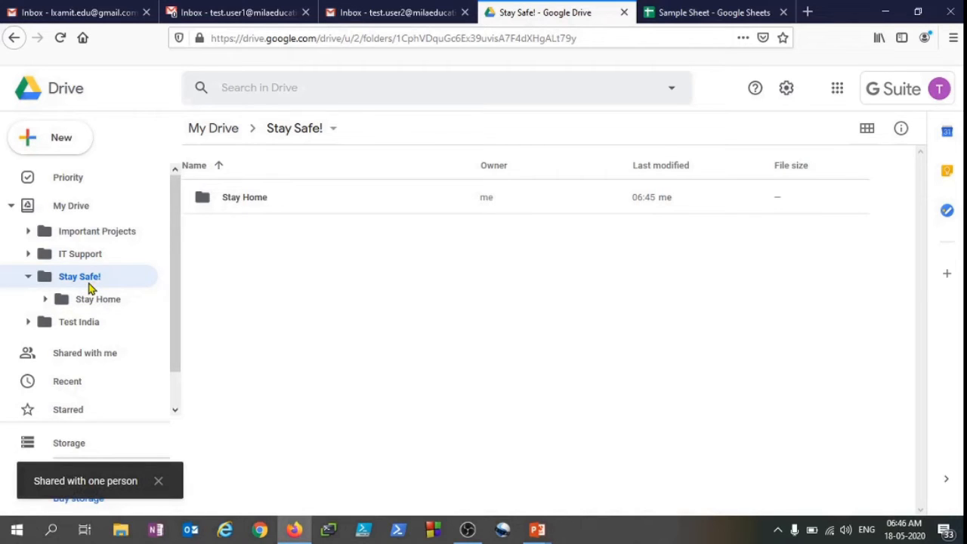
Open the Stay Home folder and turn on link sharing for it
left_click(110, 303)
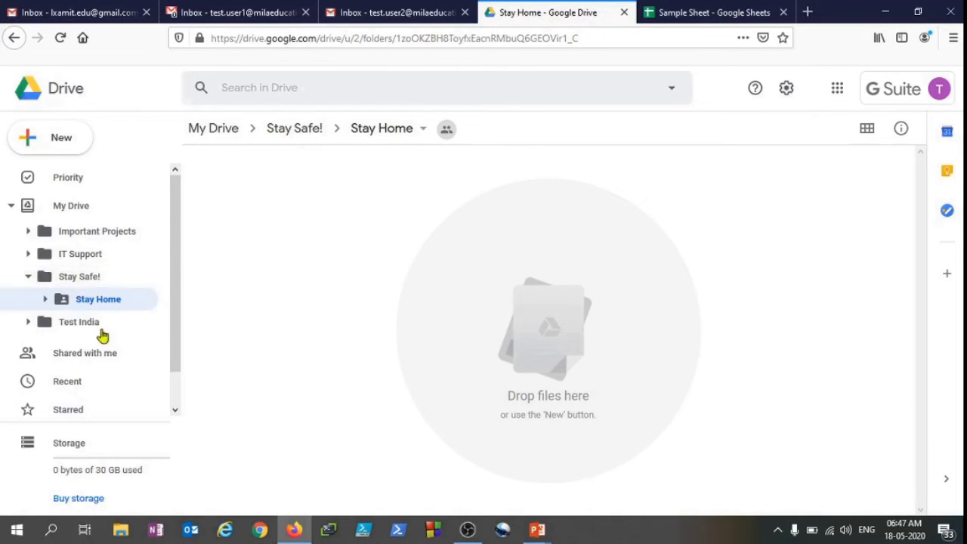
left_click(90, 282)
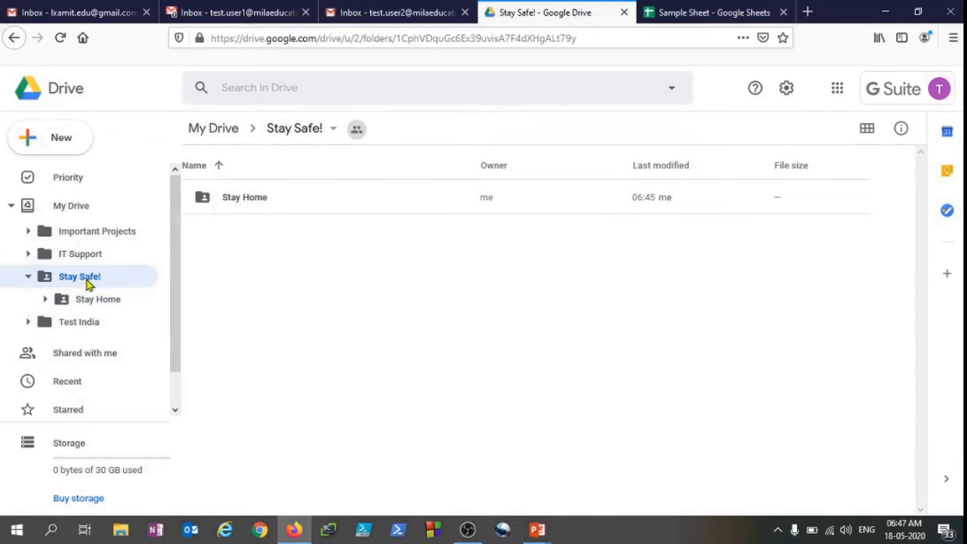
left_click(114, 301)
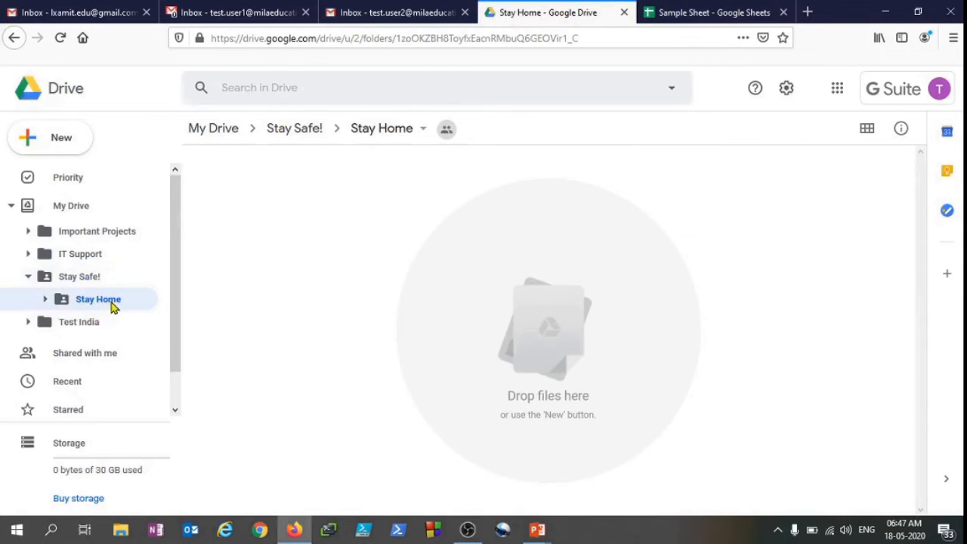
right_click(111, 305)
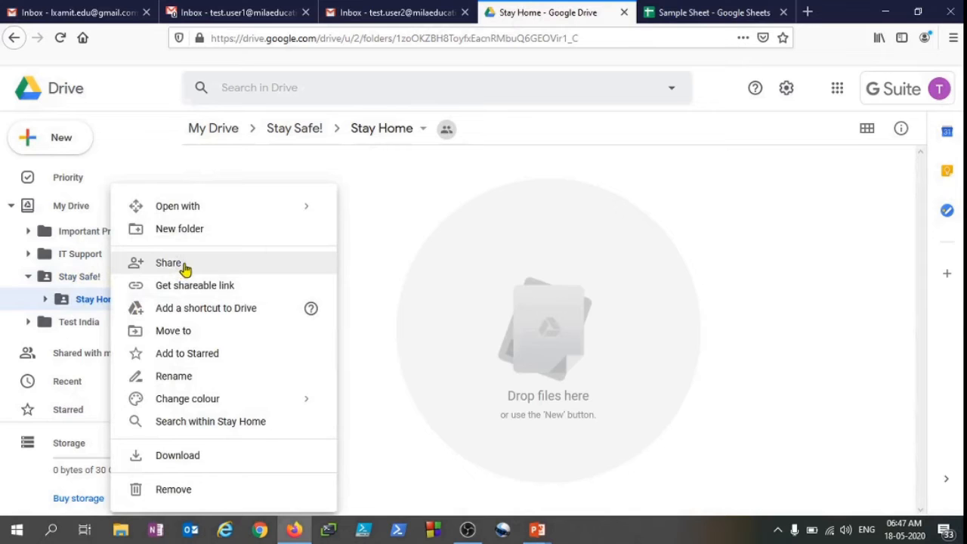
right_click(104, 301)
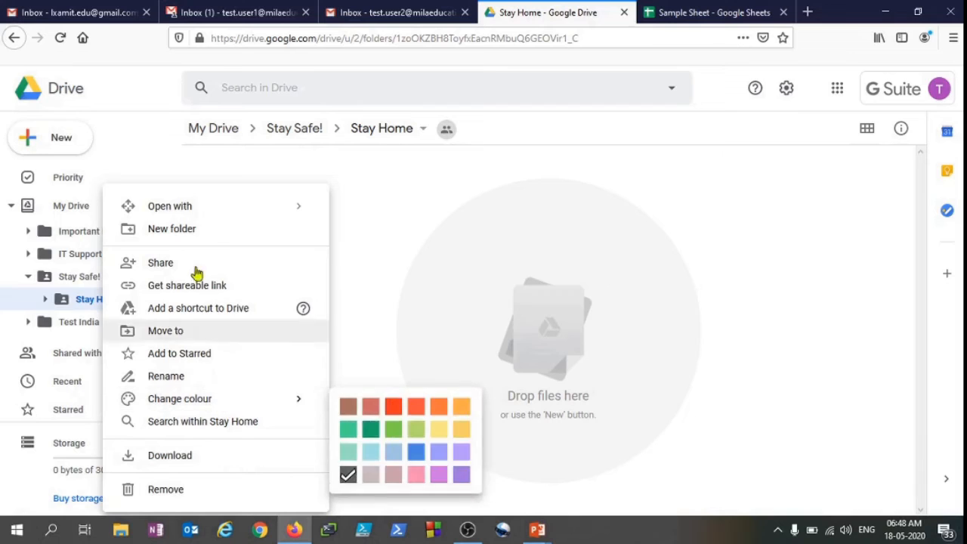
mouse_move(219, 212)
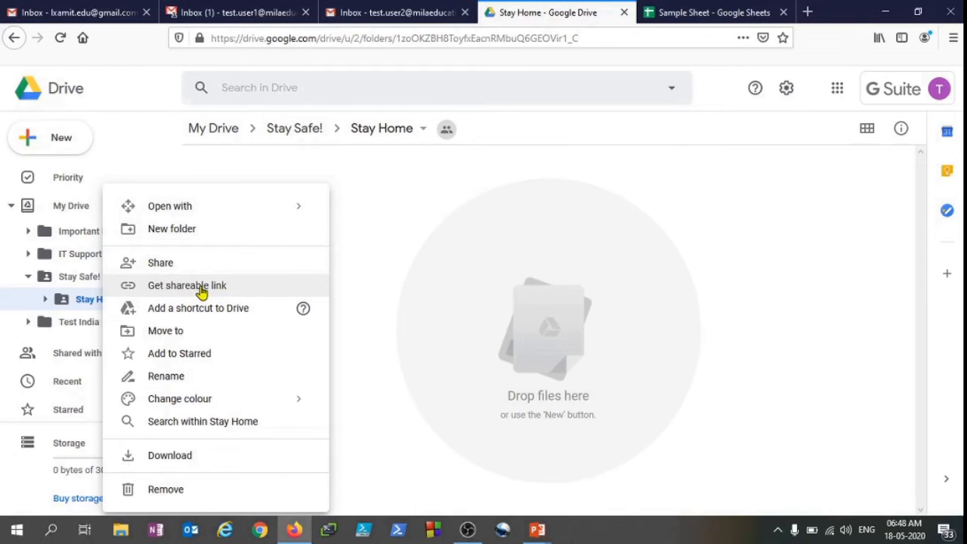
left_click(201, 292)
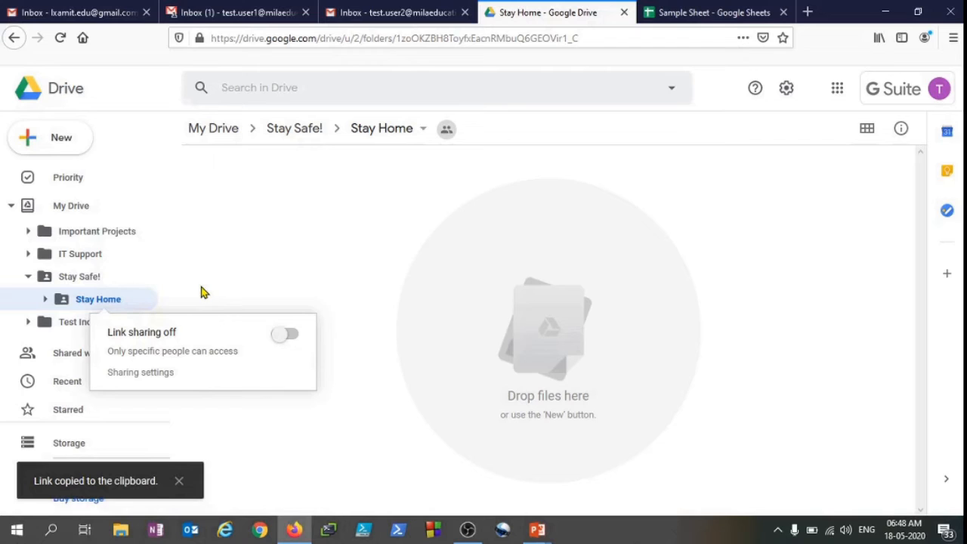
left_click(287, 337)
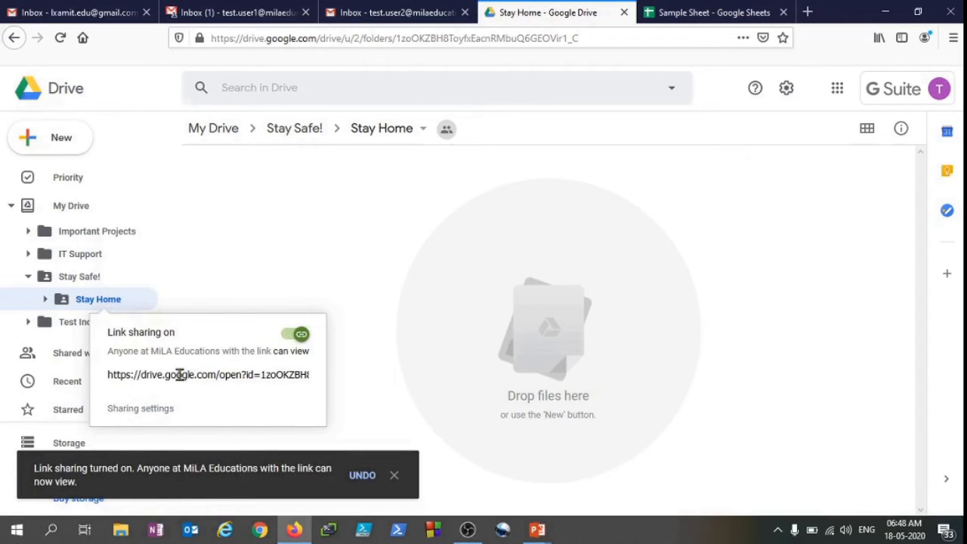
Open Stay Home's sharing settings and review the link access options, keeping can view
left_click(134, 374)
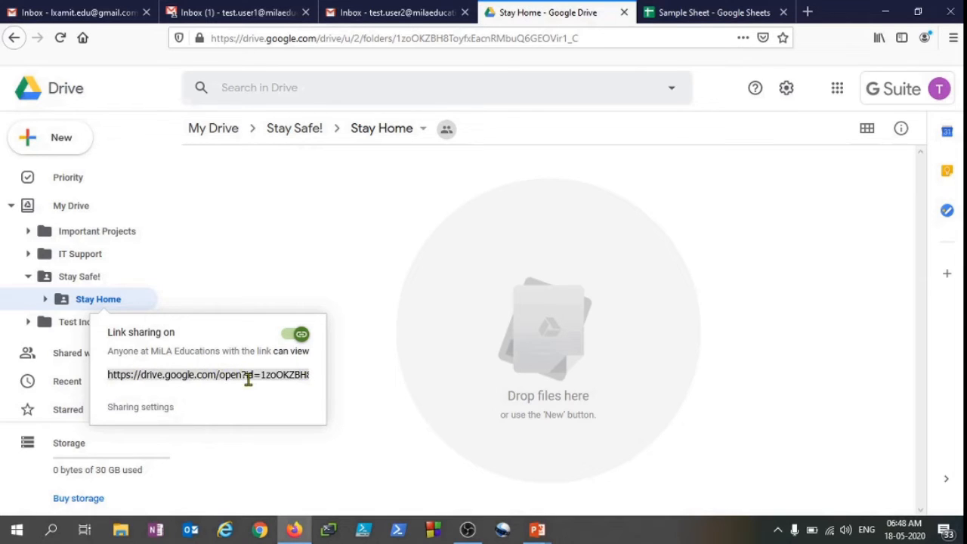
left_click(141, 408)
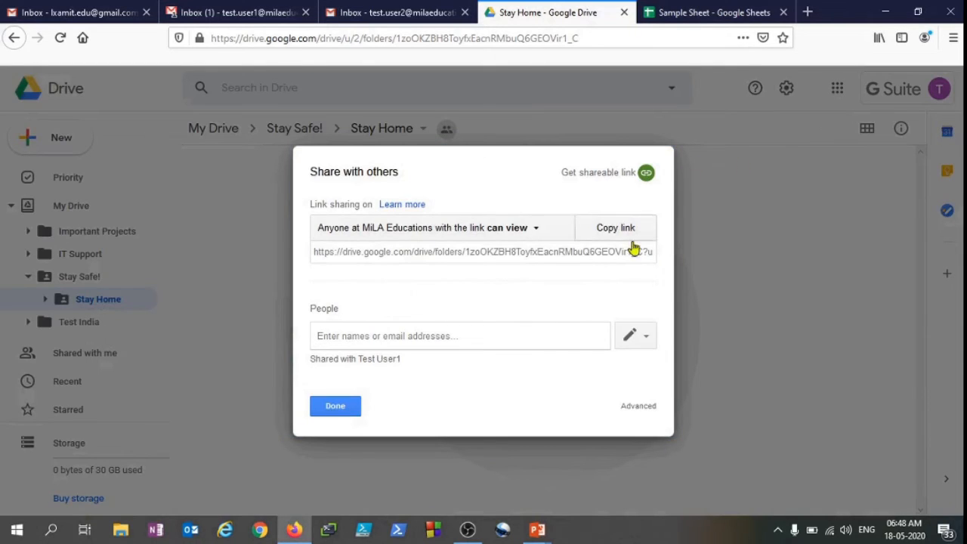
left_click(539, 232)
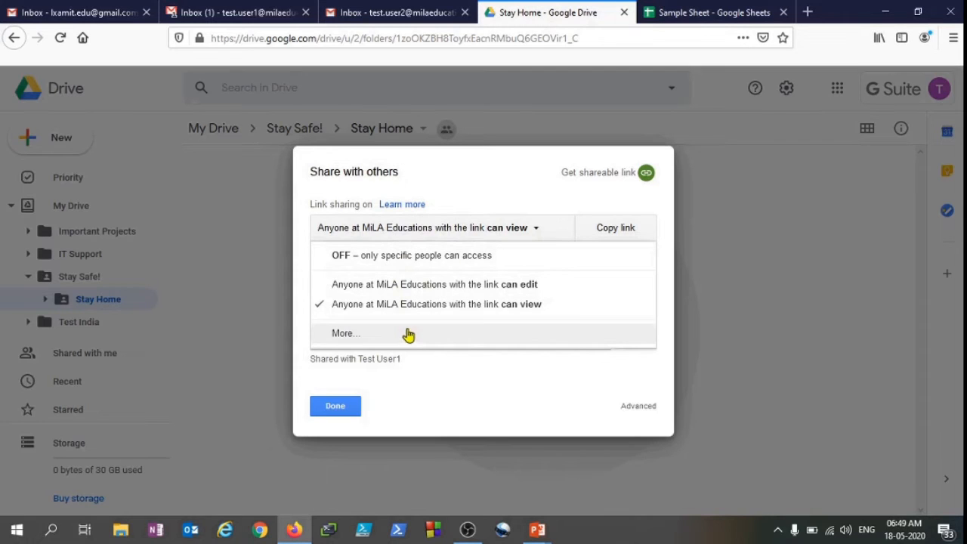
left_click(475, 204)
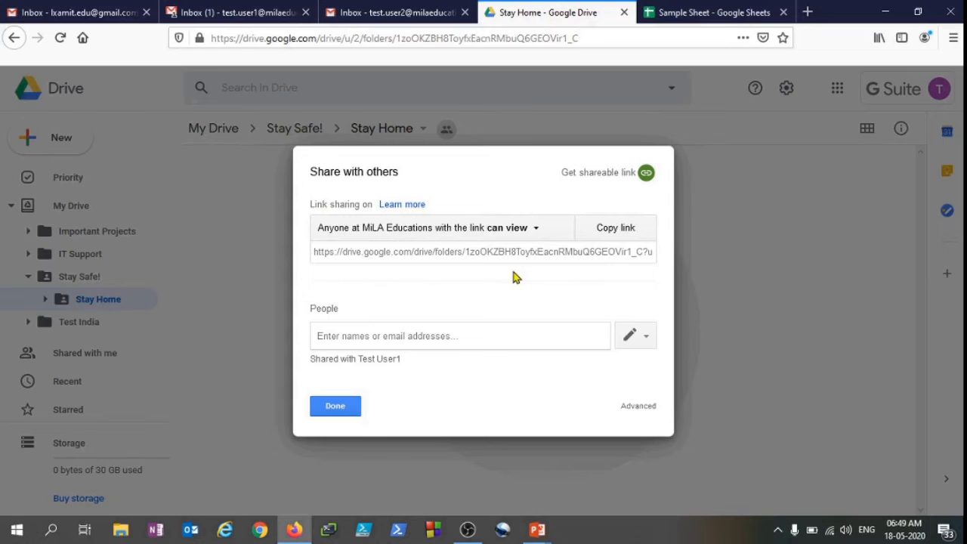
left_click(338, 408)
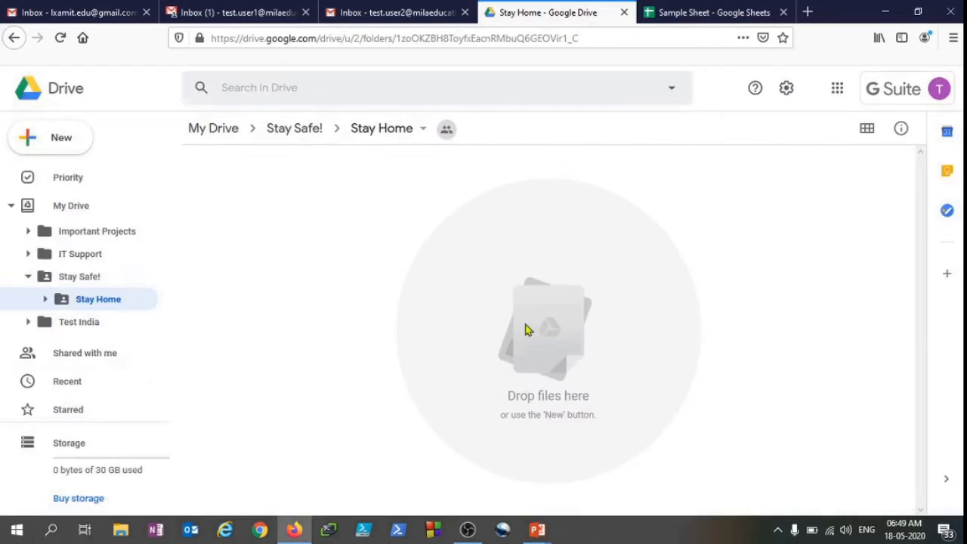
Create a new folder named Support Services in My Drive
right_click(115, 303)
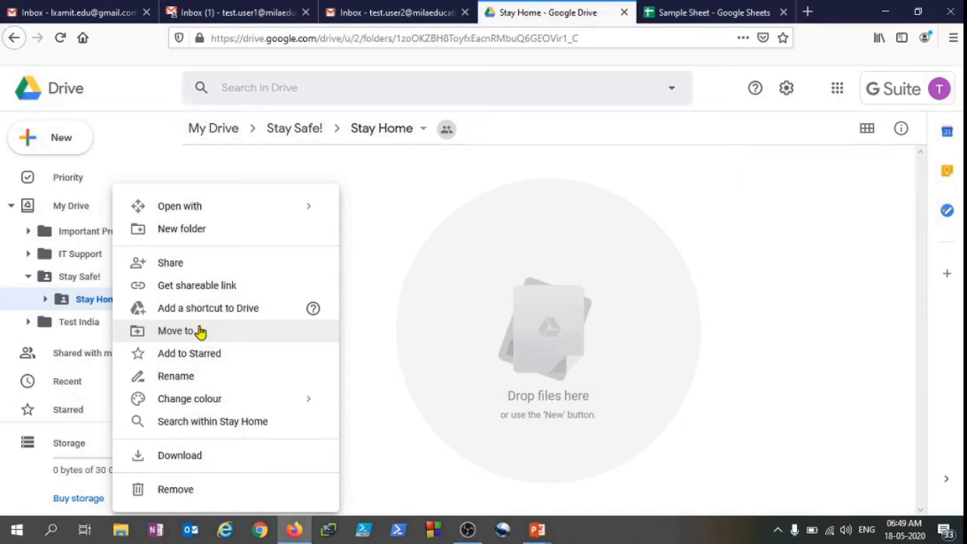
left_click(402, 267)
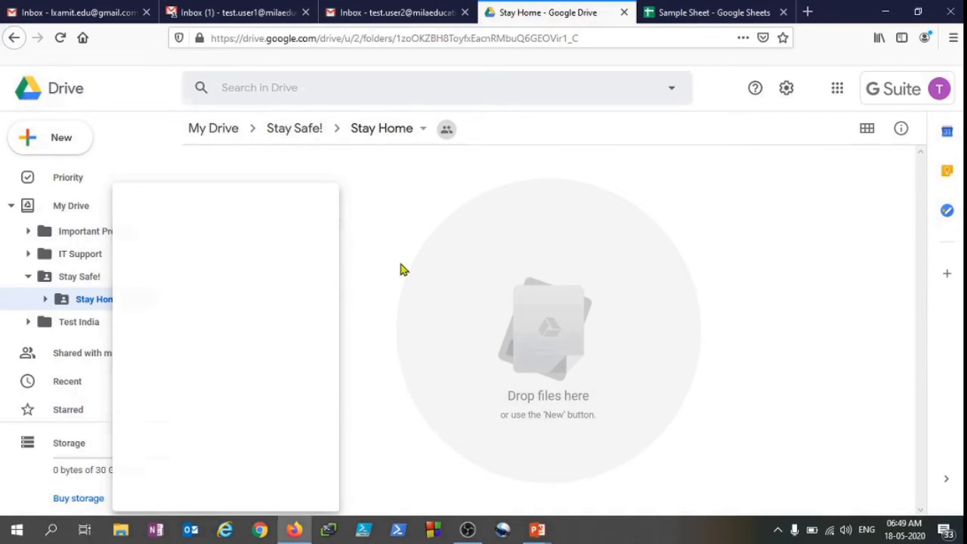
right_click(81, 206)
left_click(160, 228)
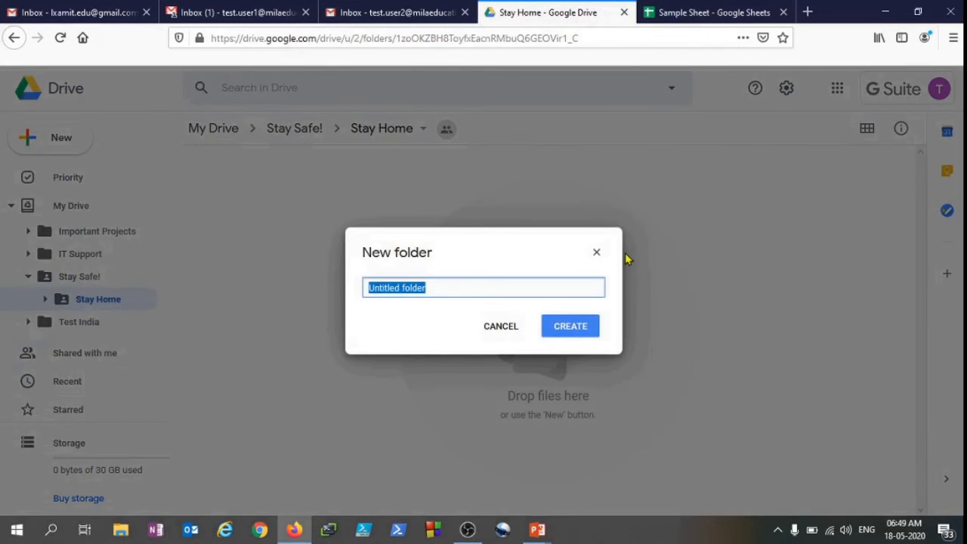
type("Support")
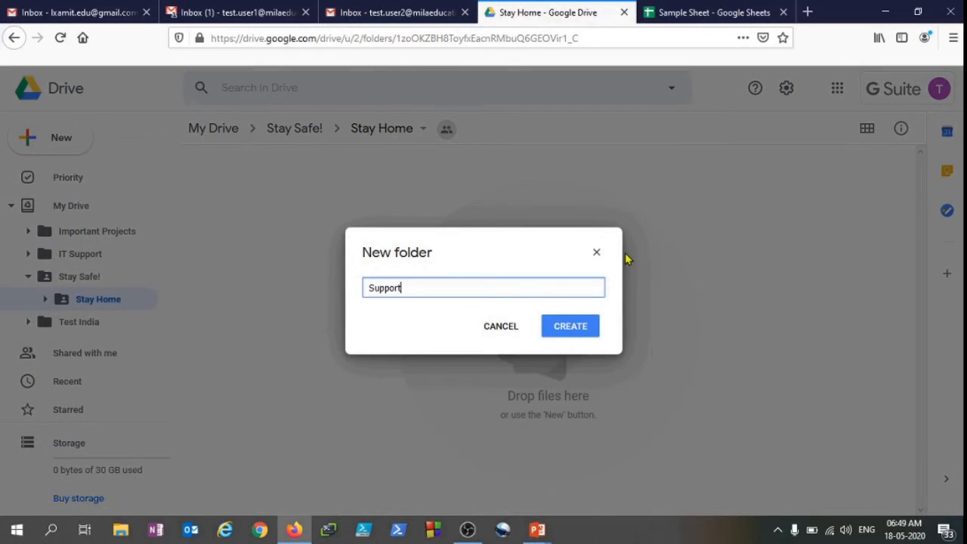
type(" Services")
left_click(597, 333)
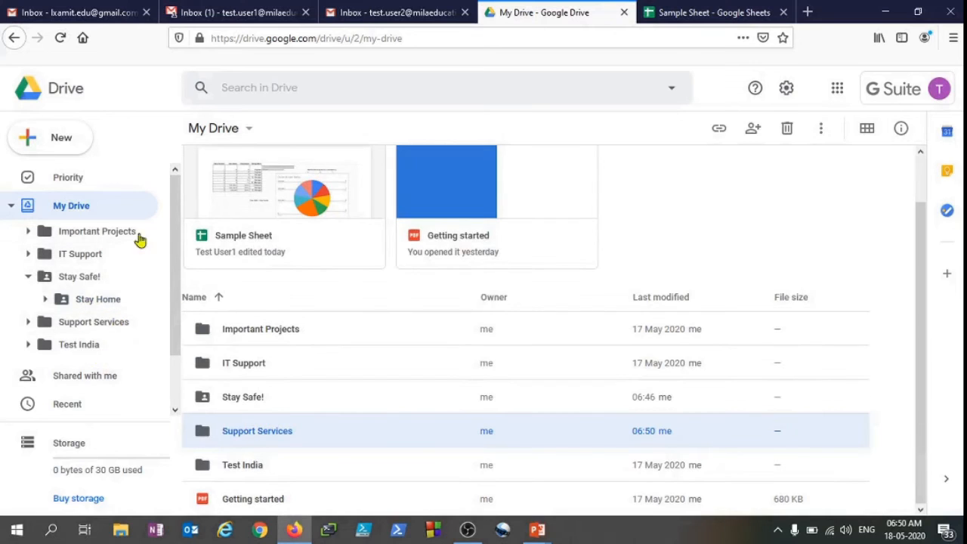
Move the Test India folder into Support Services and expand it in the folder tree
right_click(94, 347)
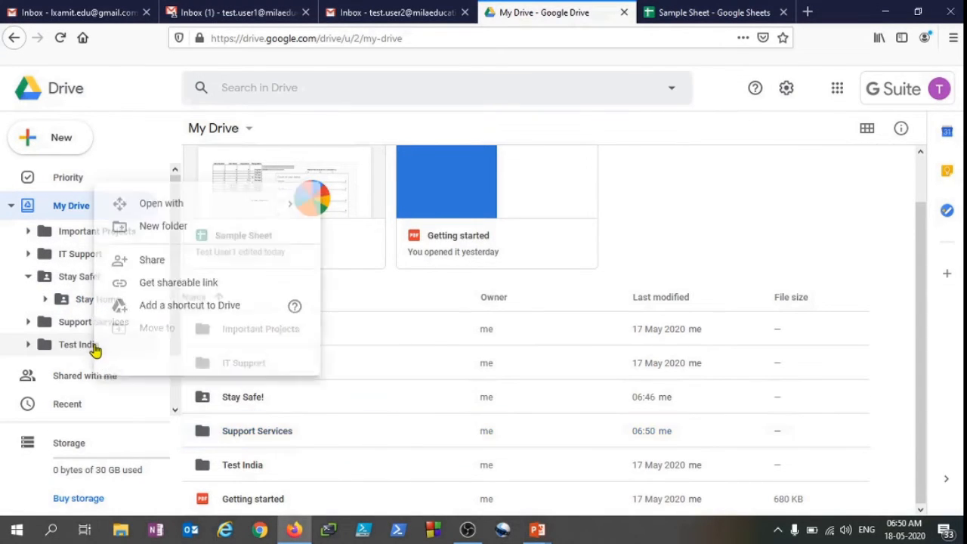
left_click(163, 331)
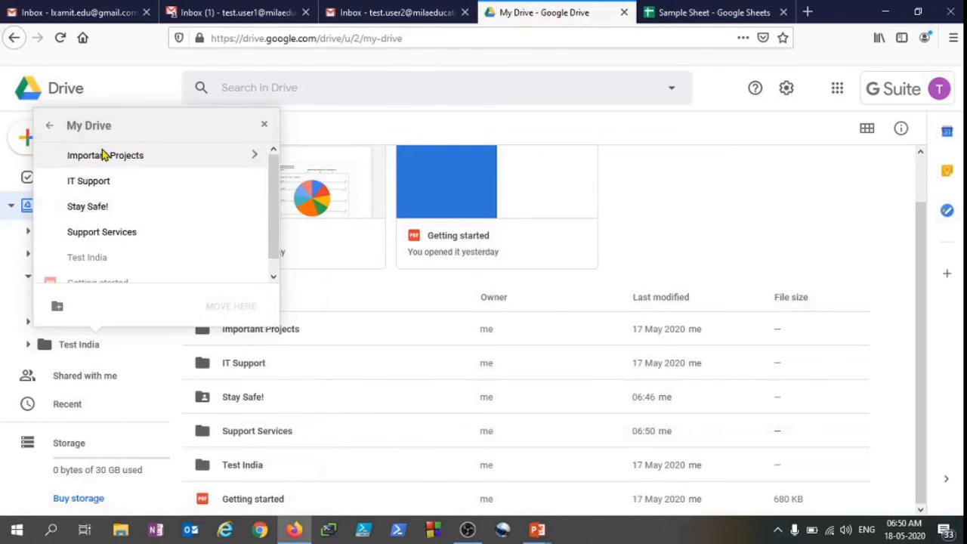
left_click(118, 234)
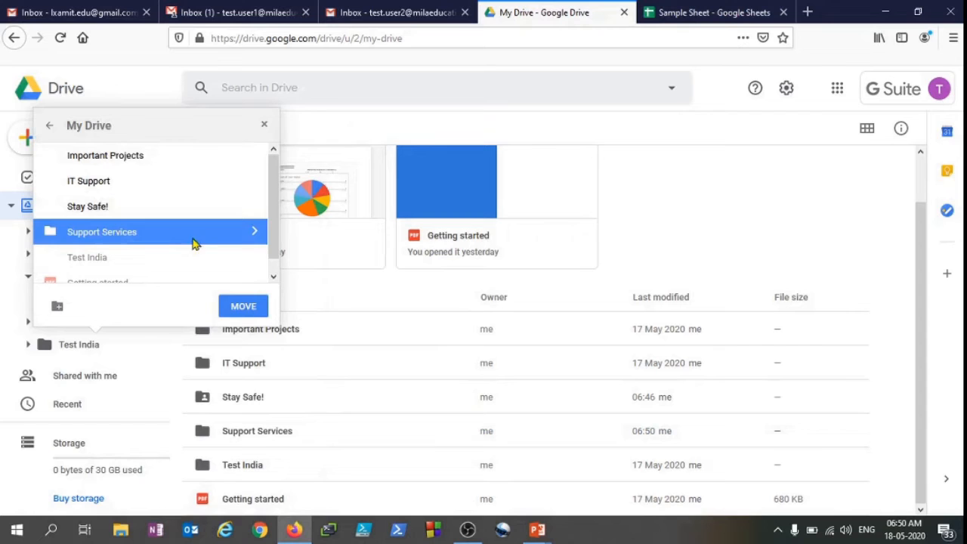
left_click(243, 308)
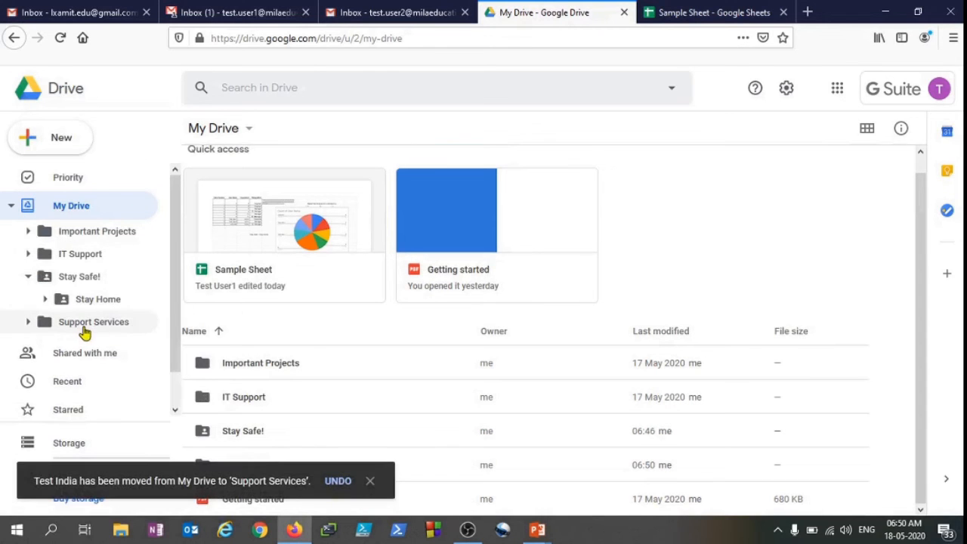
left_click(28, 321)
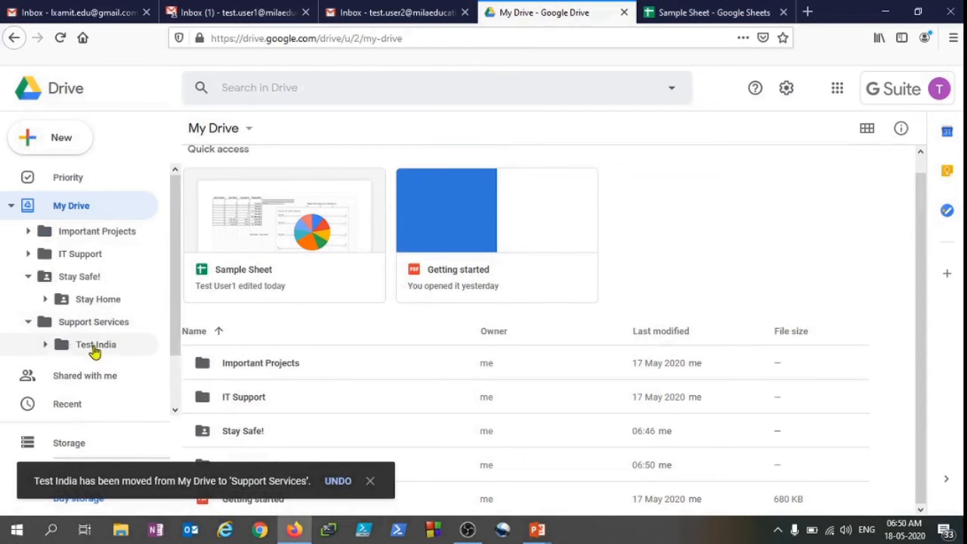
left_click(46, 344)
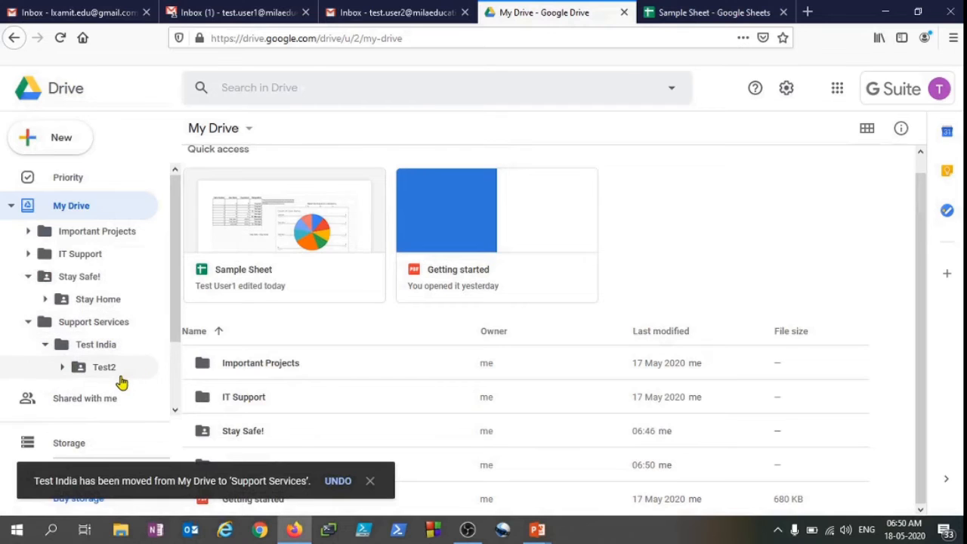
left_click(29, 322)
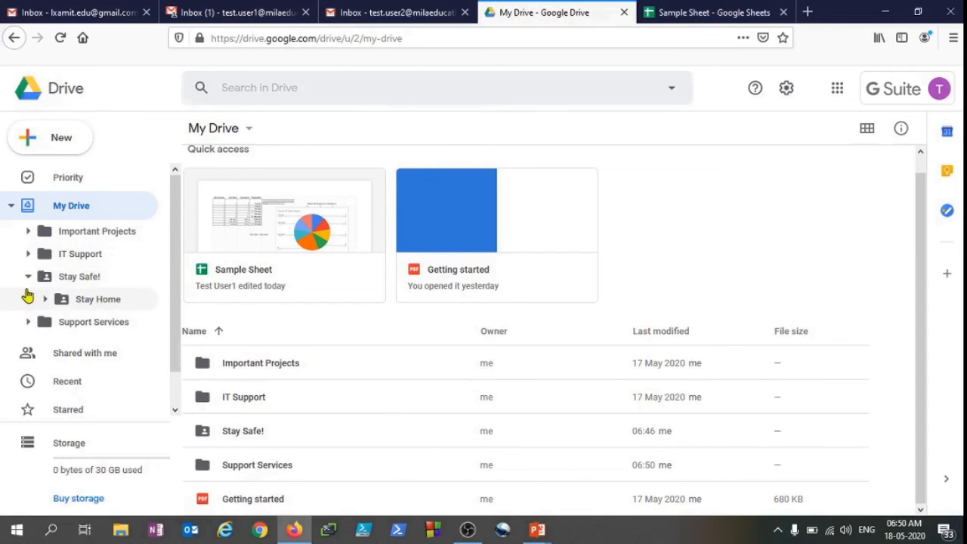
Change the Important Projects folder's colour to red
right_click(85, 236)
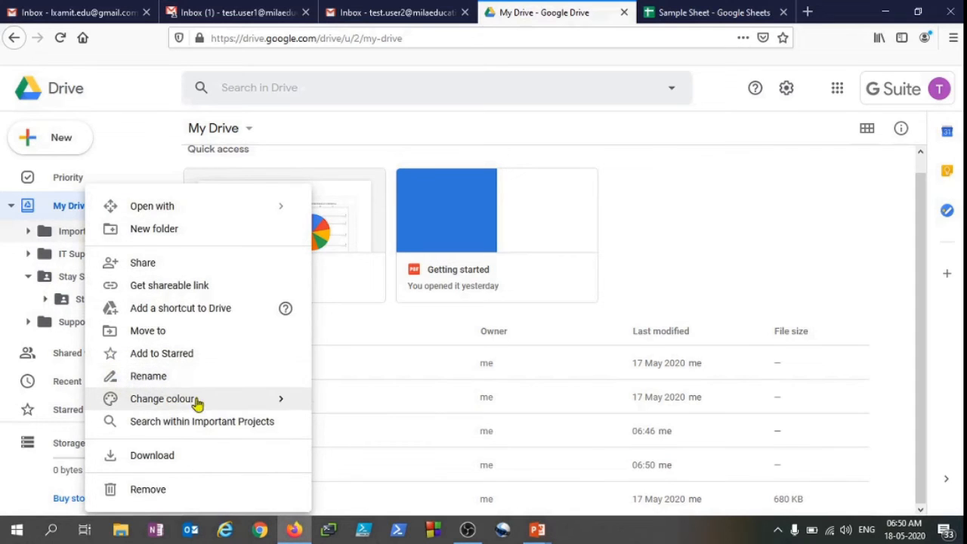
mouse_move(196, 403)
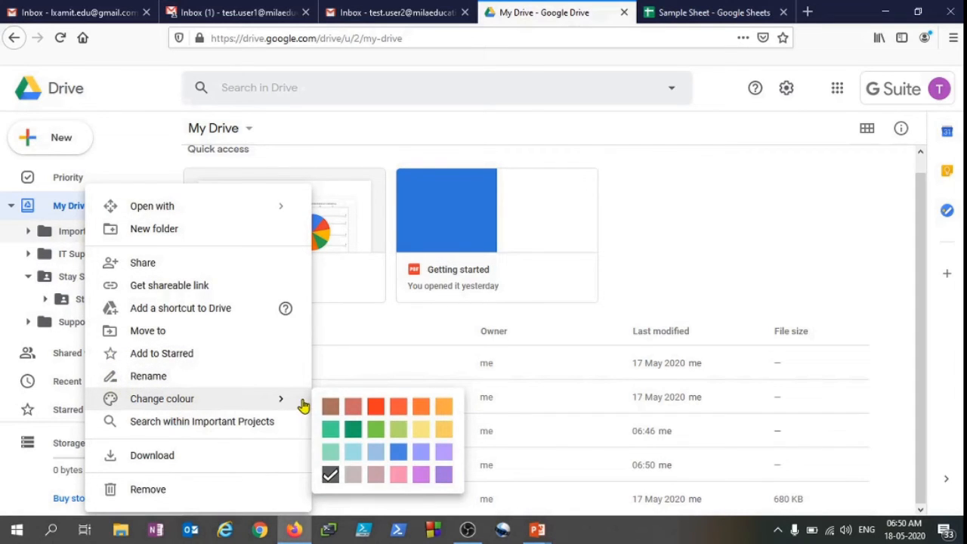
left_click(375, 408)
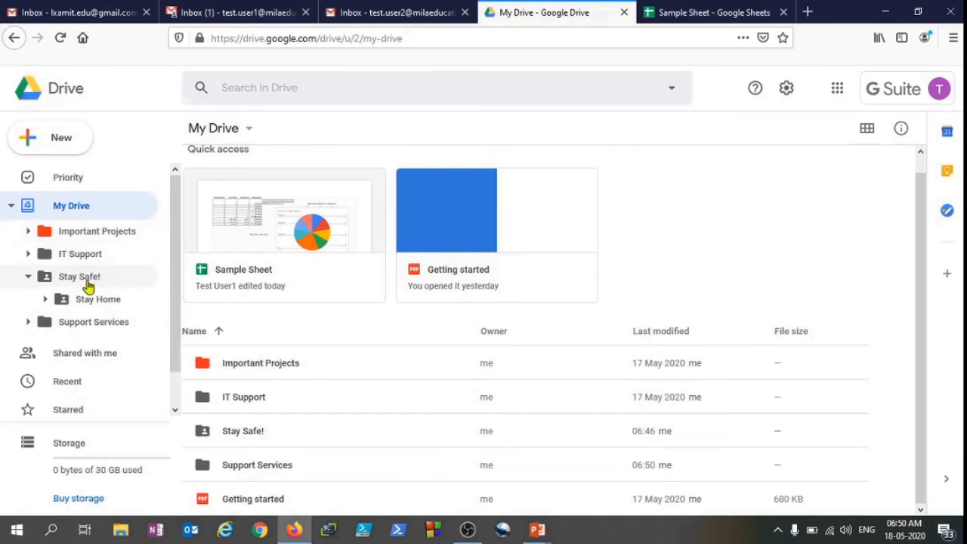
right_click(68, 232)
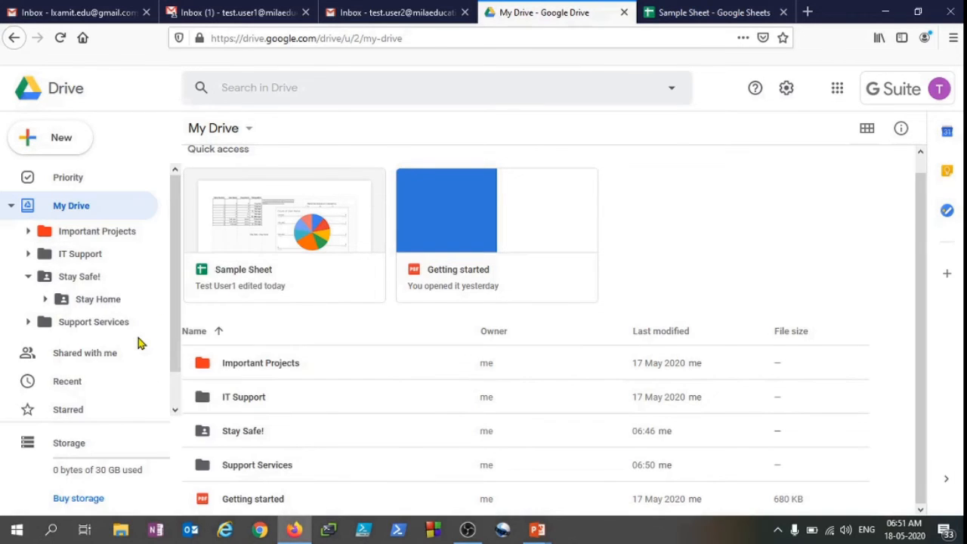
right_click(83, 326)
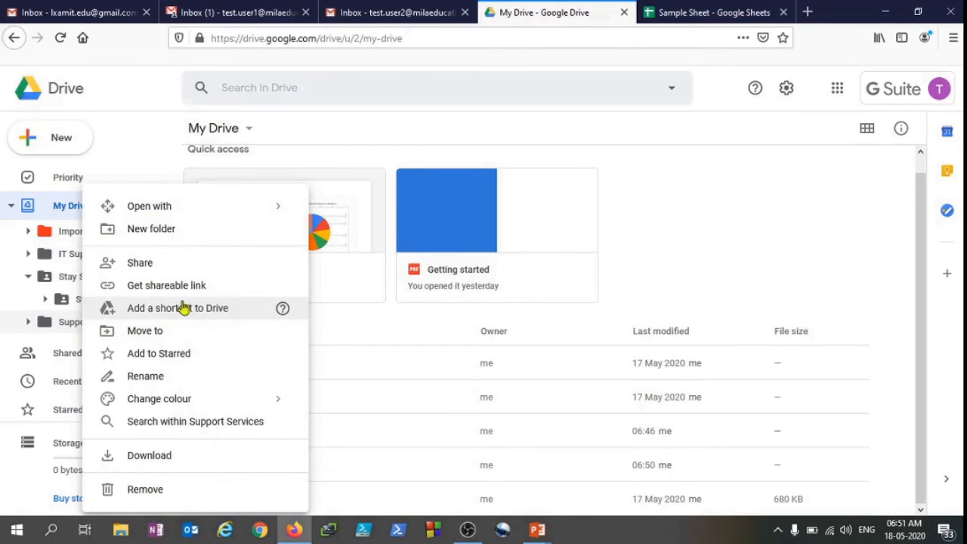
left_click(715, 220)
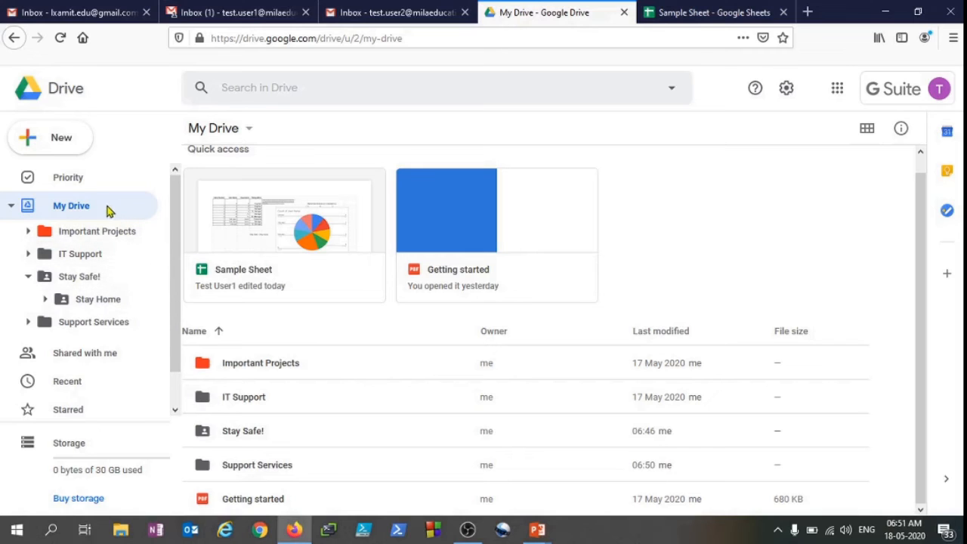
Open the Stay Safe! folder and download it
left_click(94, 278)
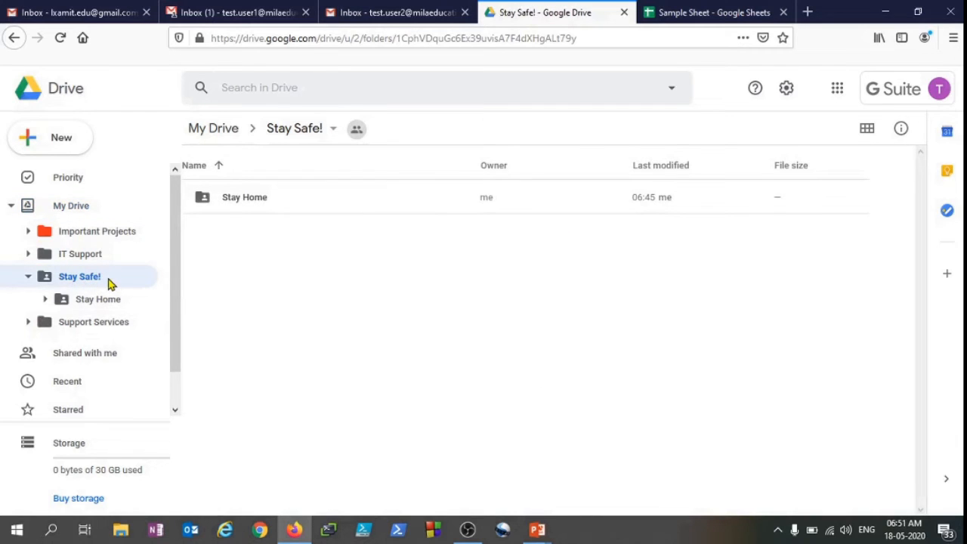
right_click(88, 279)
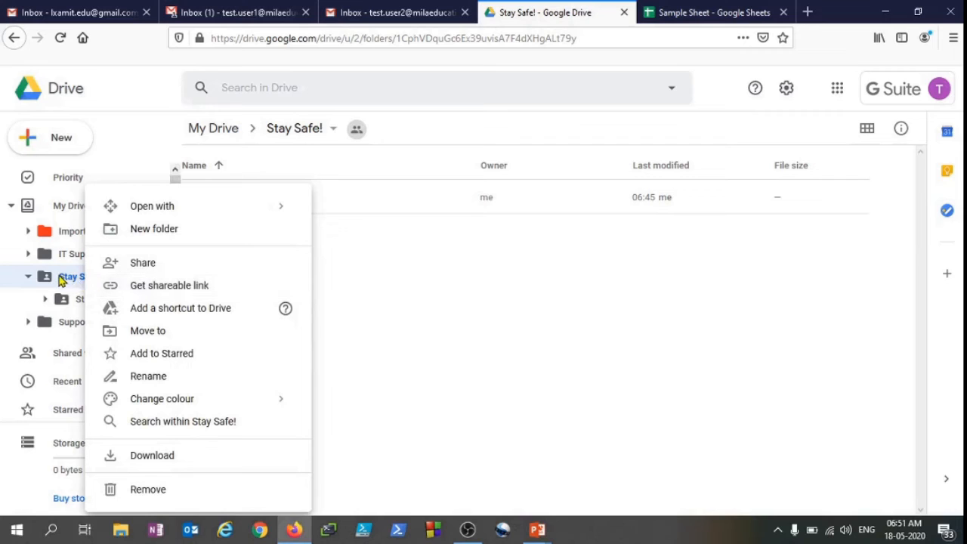
left_click(160, 457)
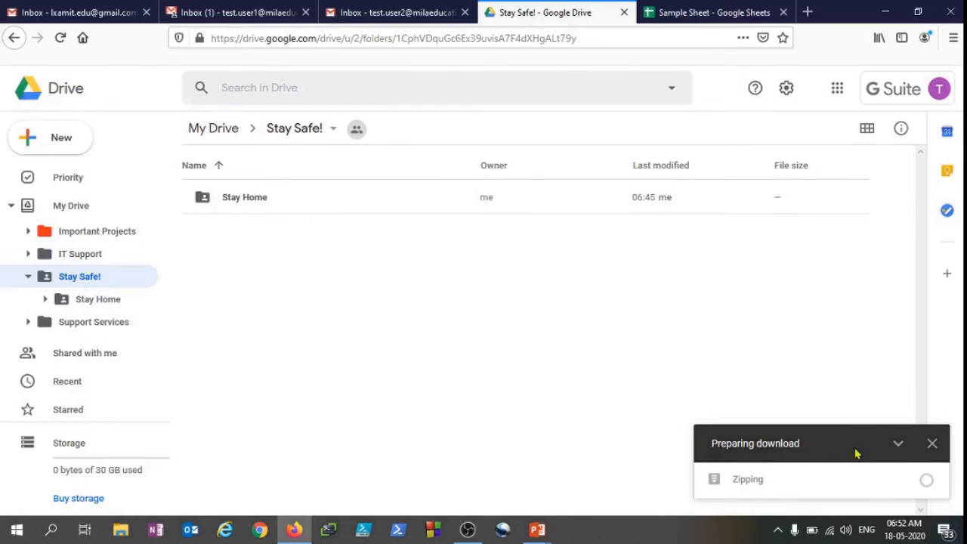
mouse_move(722, 492)
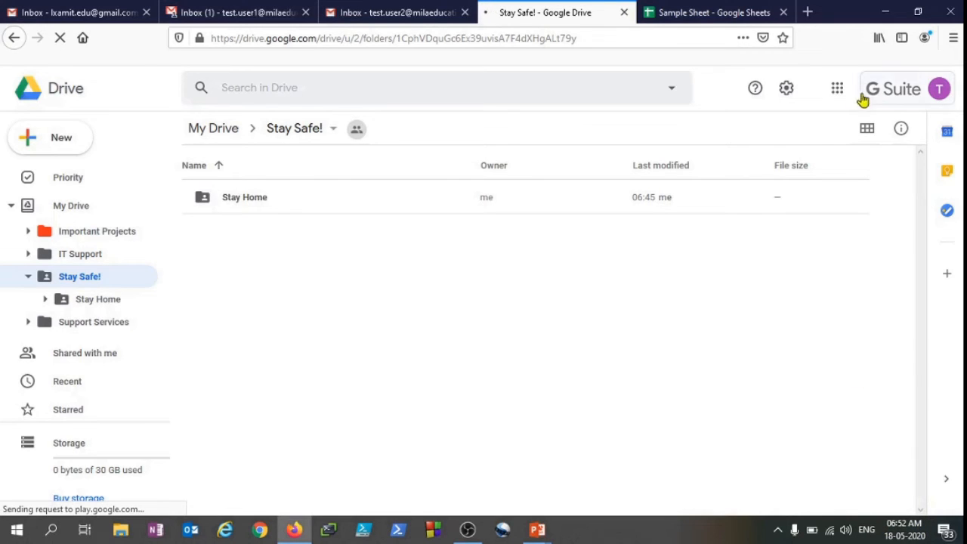
Check the downloaded Stay Safe! zip file in the Downloads folder, then return to the browser
left_click(120, 529)
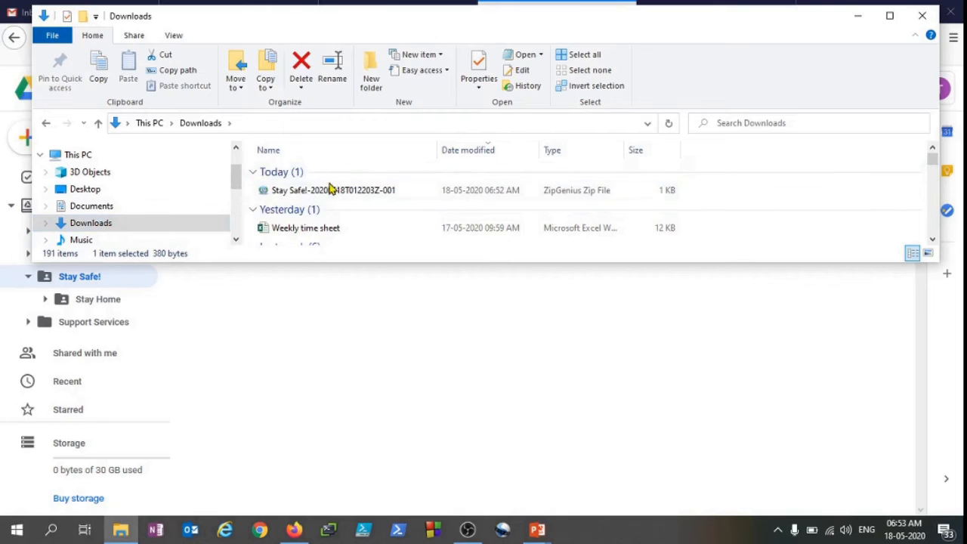
left_click(353, 190)
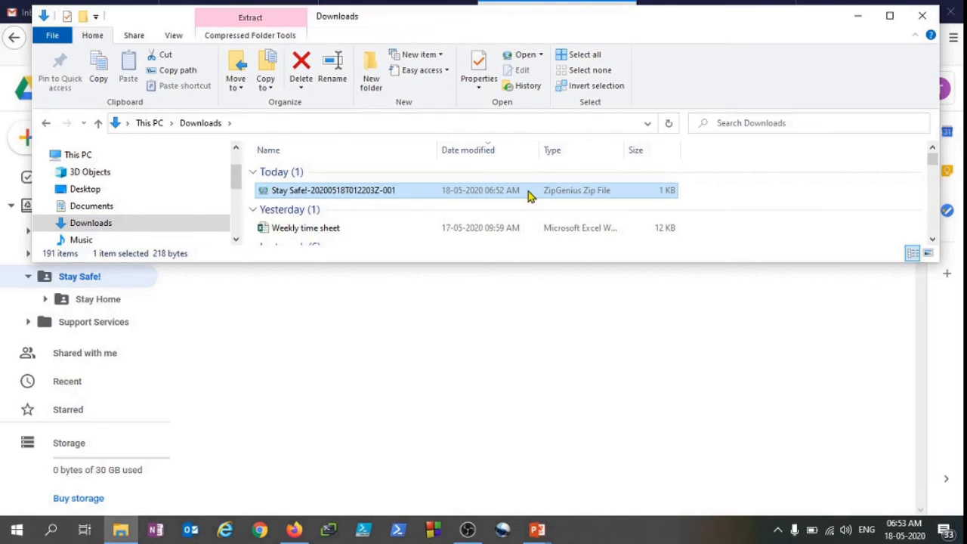
left_click(293, 529)
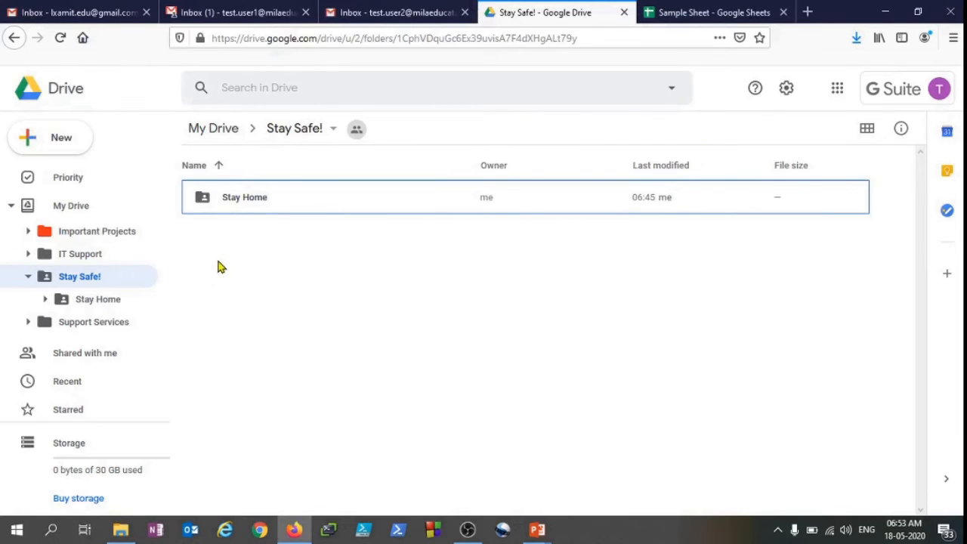
Upload the 1A folder from OS (C:) into the Stay Safe! folder
left_click(27, 278)
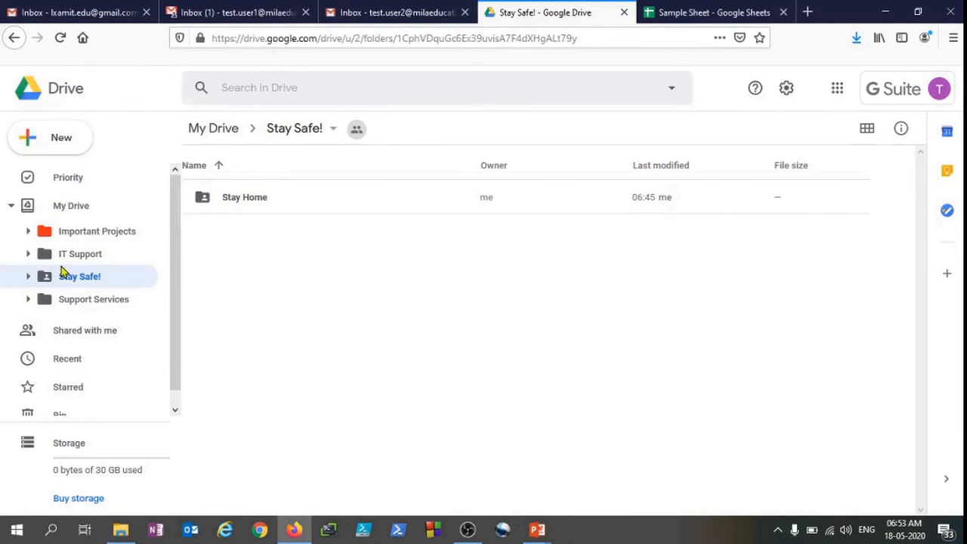
left_click(75, 140)
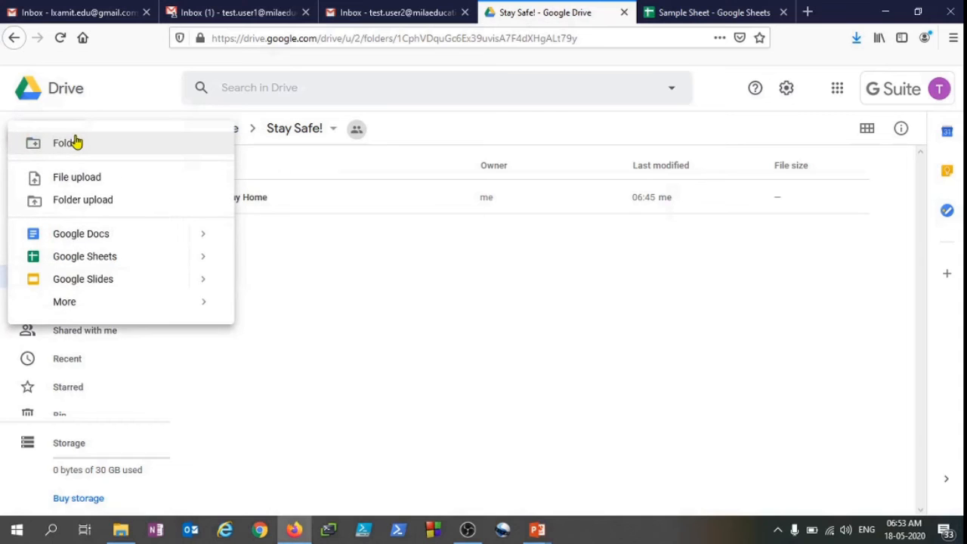
left_click(115, 201)
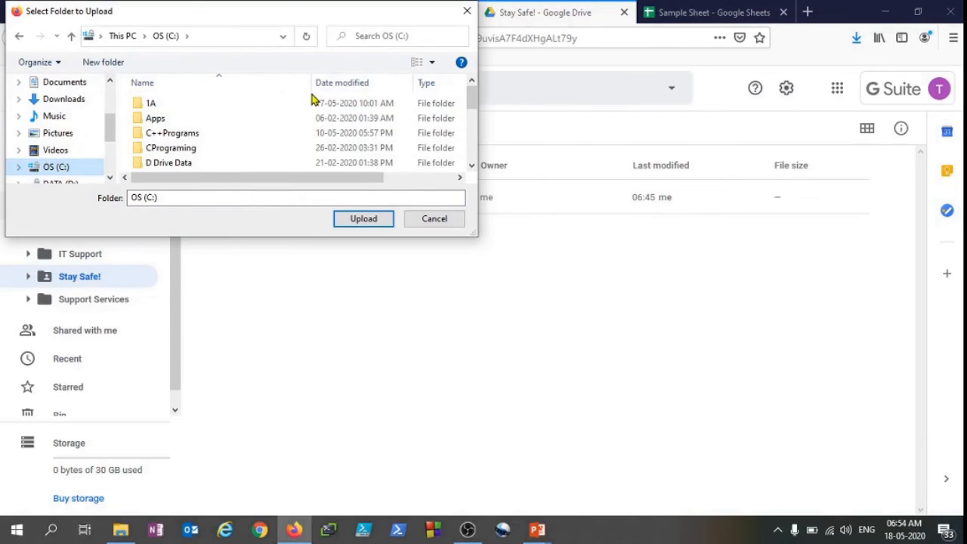
left_click(156, 104)
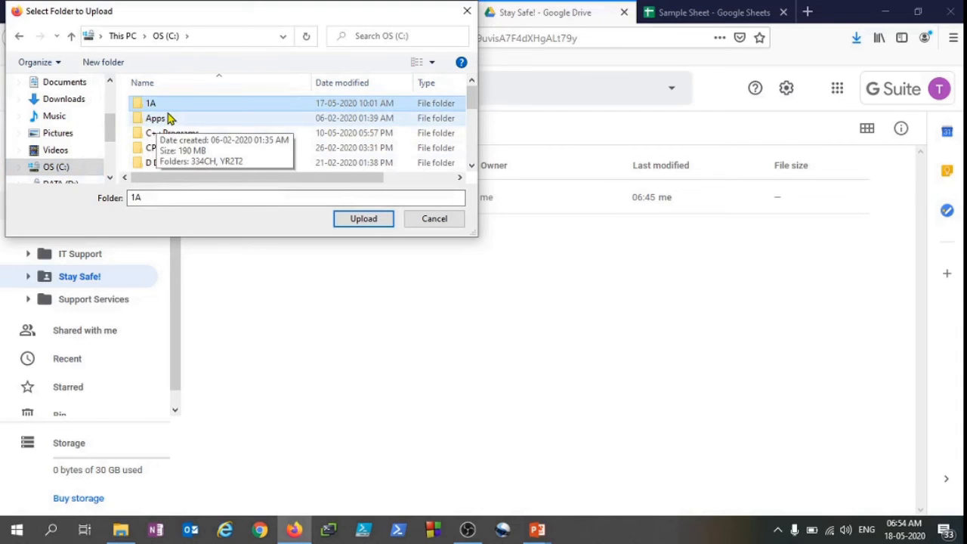
left_click(363, 221)
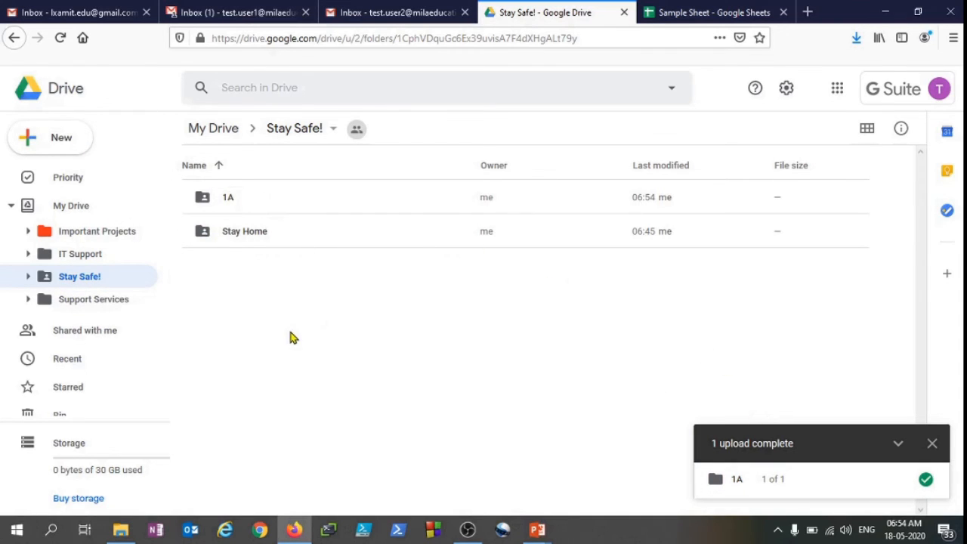
Upload the Weekly time sheet file from the 1A folder into Stay Safe!
left_click(72, 142)
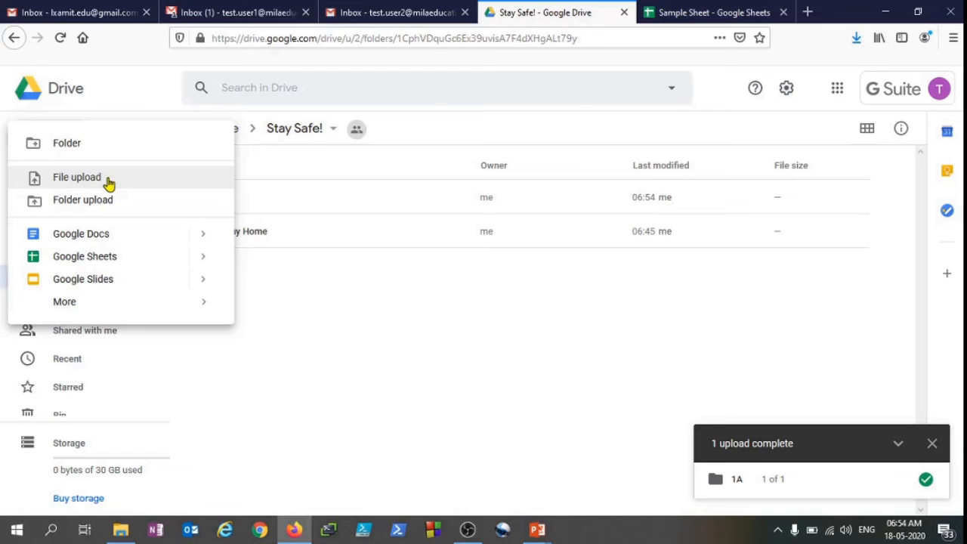
left_click(76, 177)
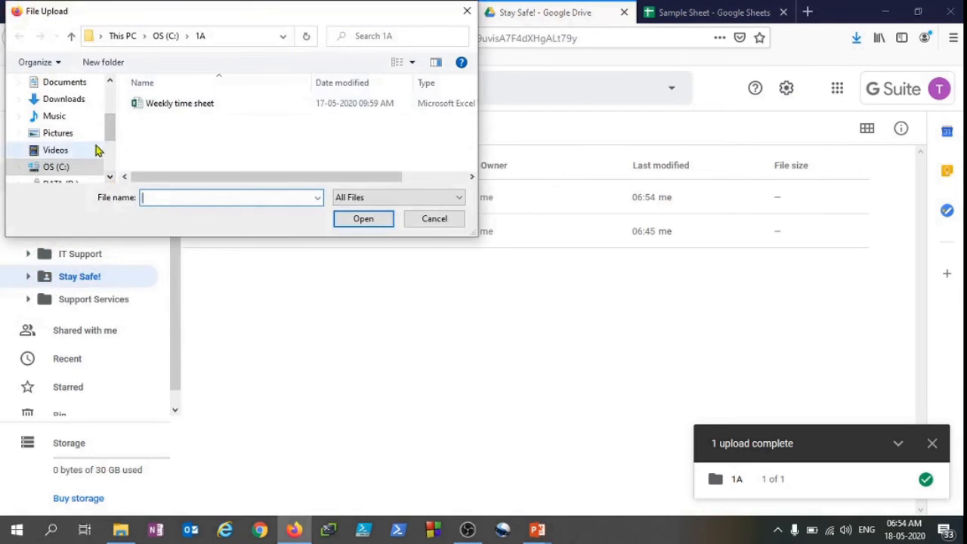
left_click(178, 107)
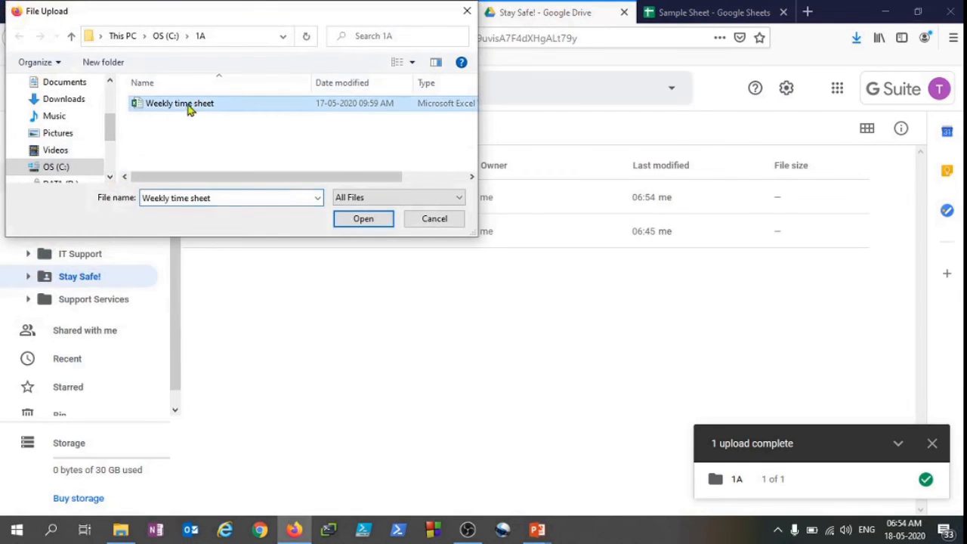
left_click(364, 219)
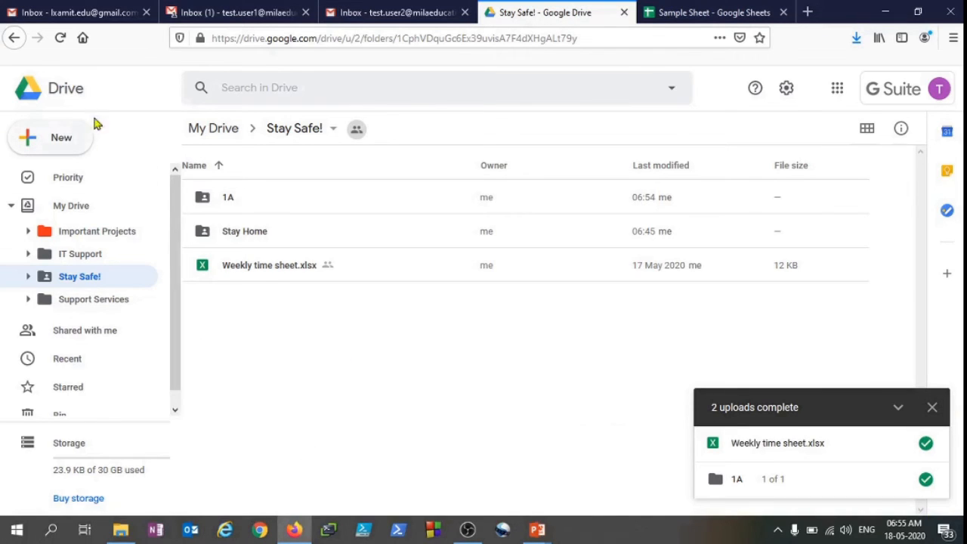
Open the Important Projects folder and create a blank Google Docs document inside it
left_click(73, 209)
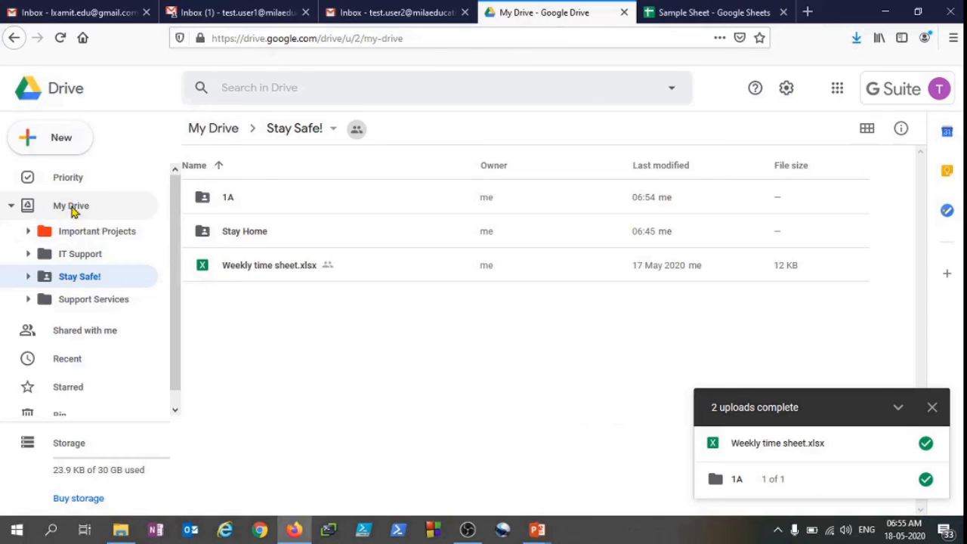
left_click(104, 238)
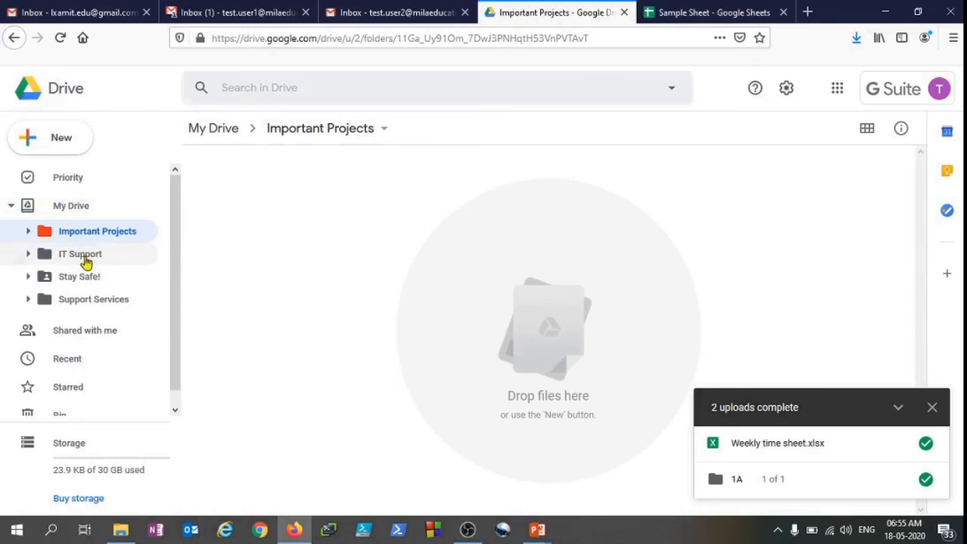
right_click(117, 235)
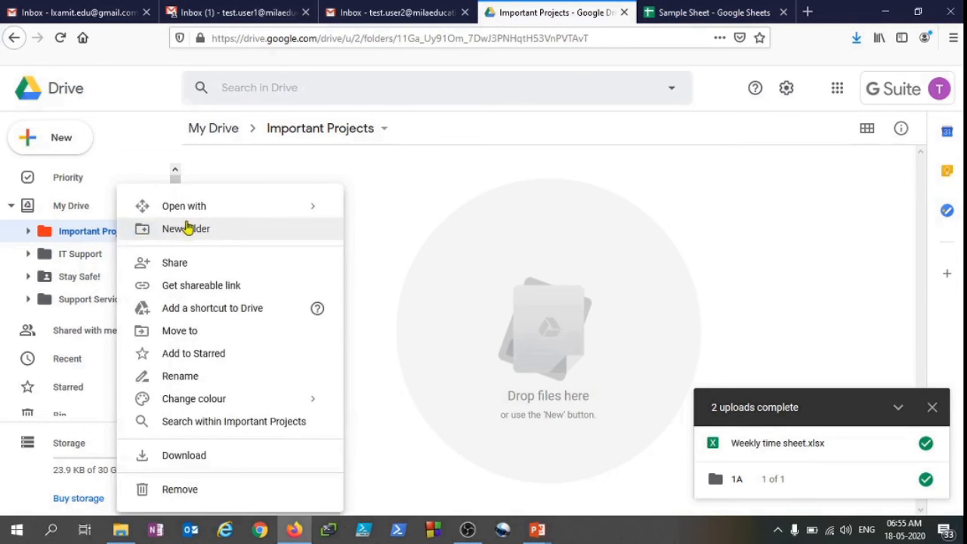
left_click(470, 195)
right_click(273, 226)
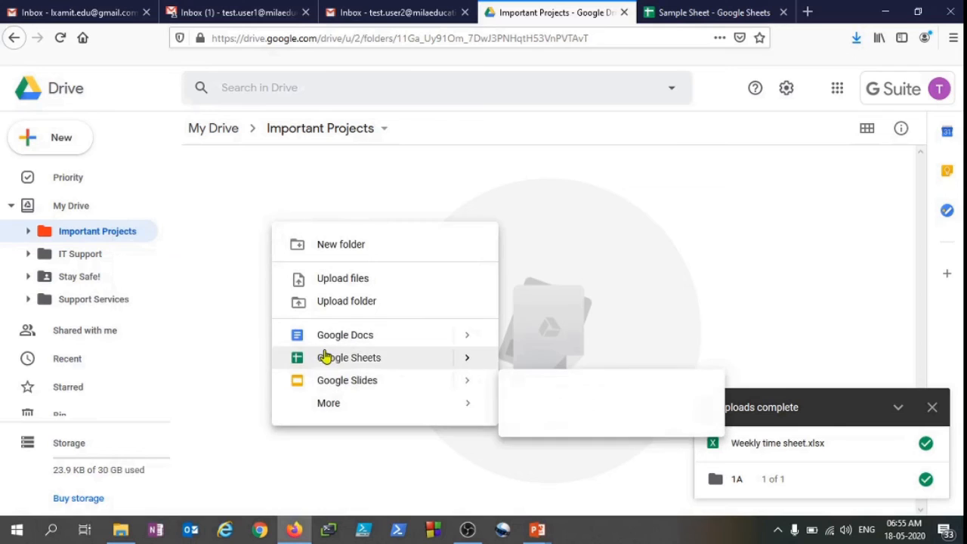
mouse_move(460, 342)
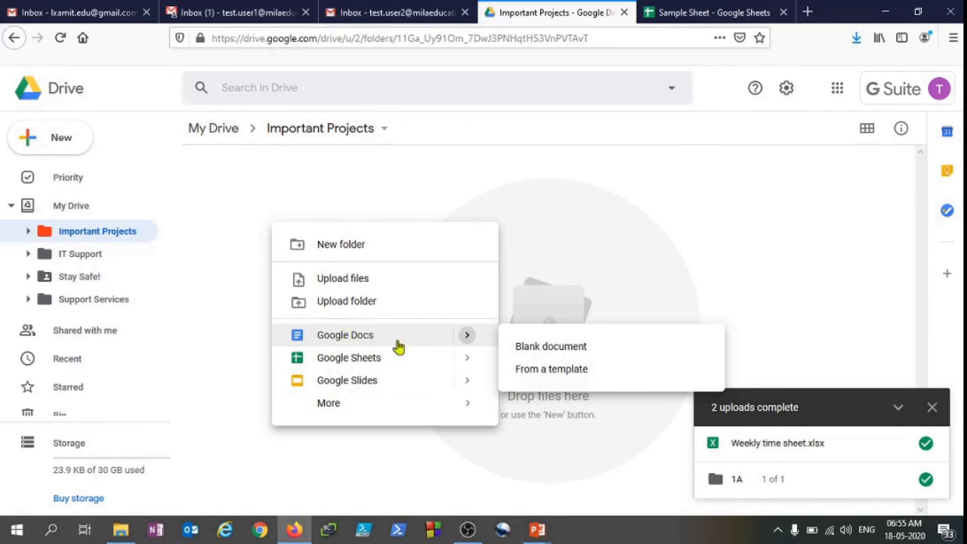
left_click(526, 345)
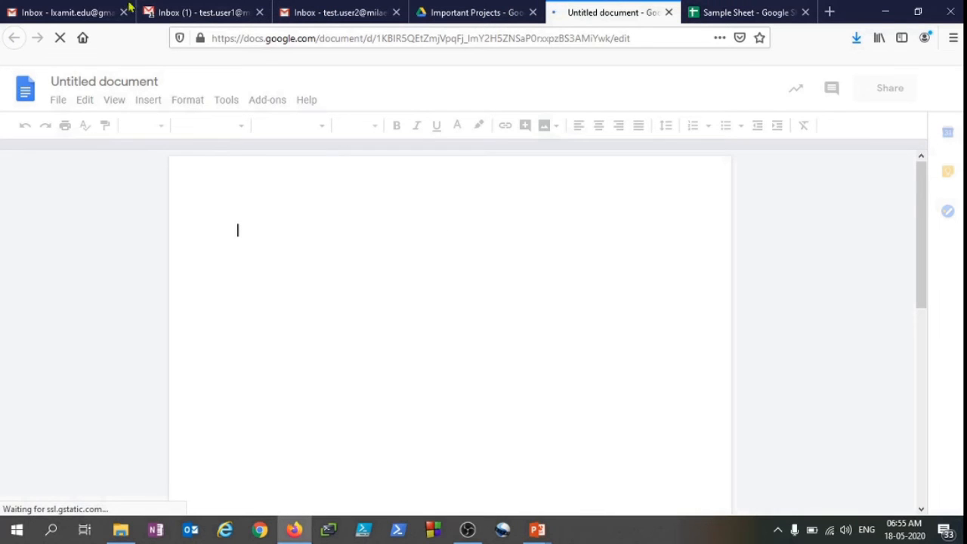
Rename the new document Test Doc
left_click(104, 82)
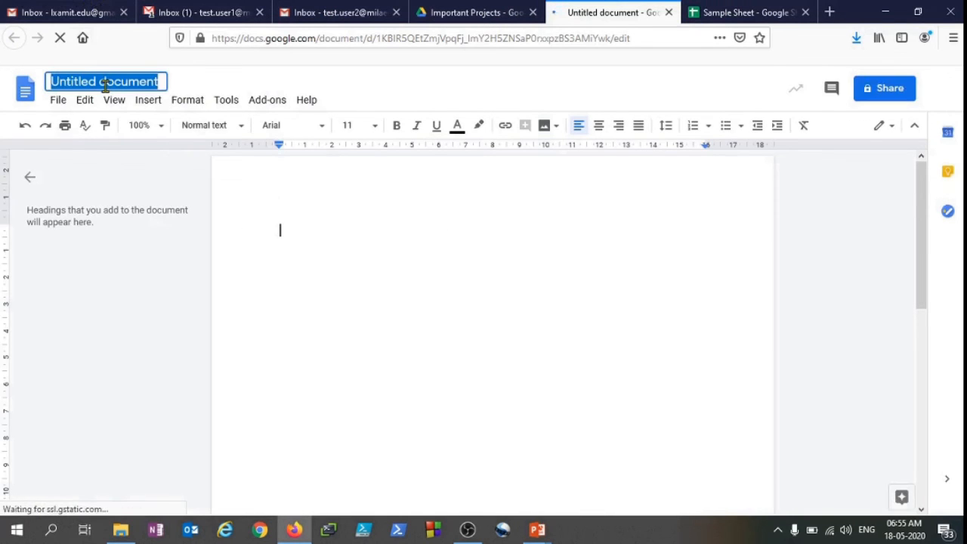
type("Test D")
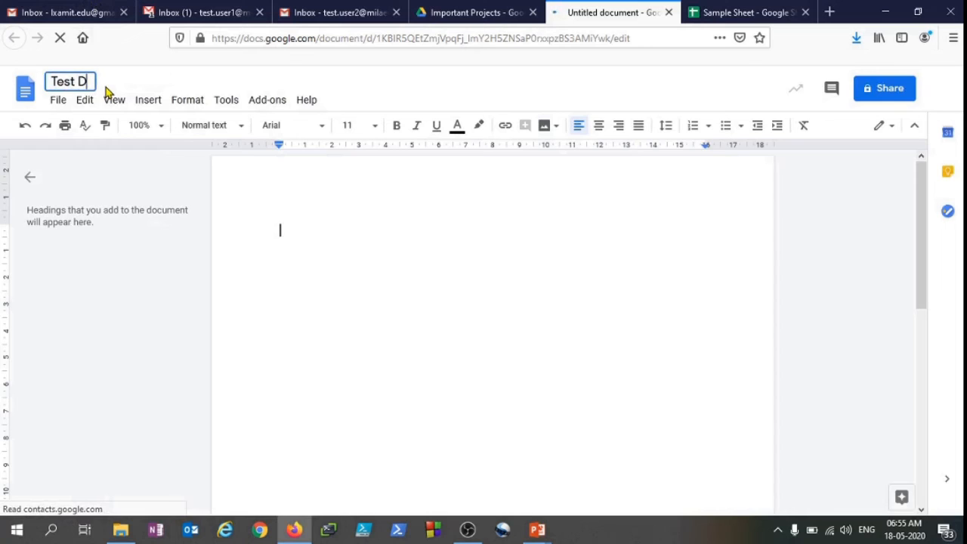
type("oc")
key("Return")
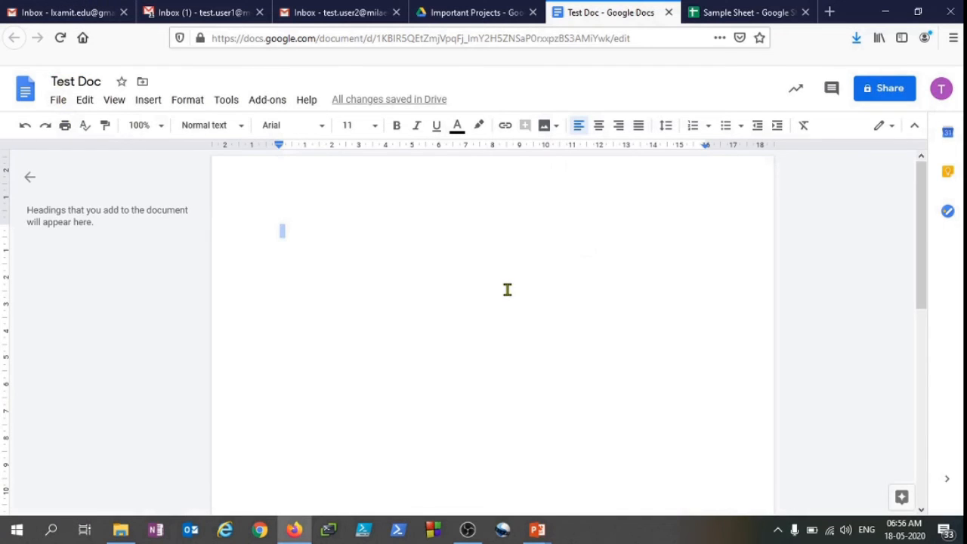
Write "Hi How are you?" in the document, then close its tab and return to Important Projects
left_click(29, 178)
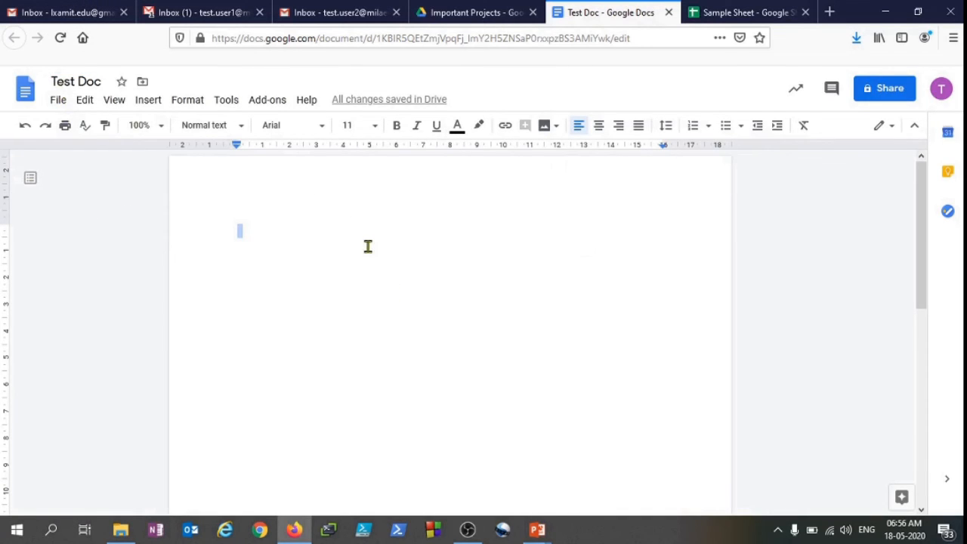
type("Hi ")
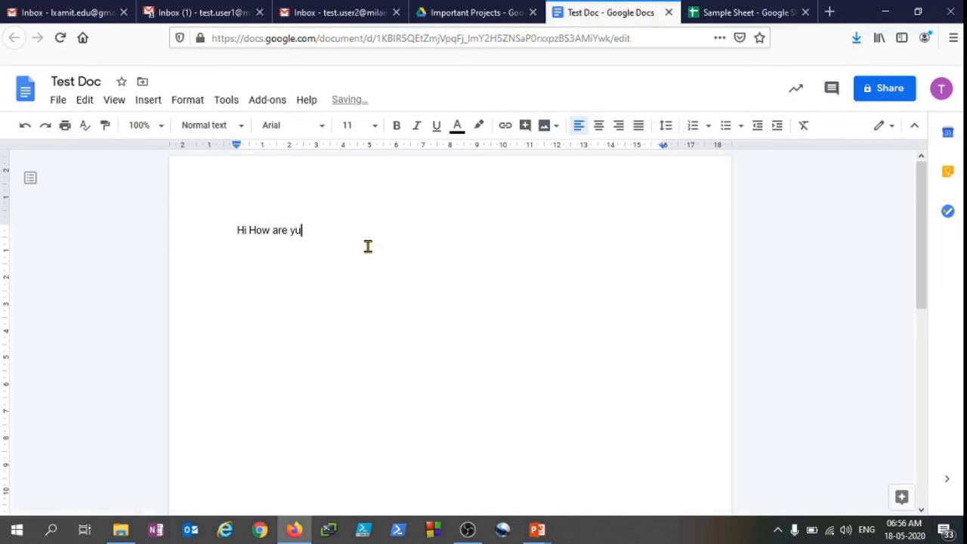
type("How are you?")
key("Return")
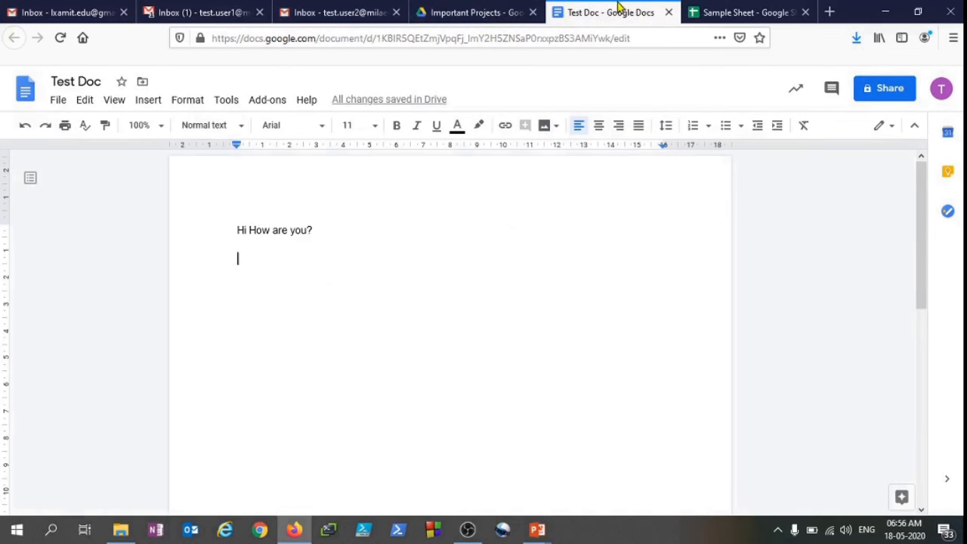
left_click(665, 13)
left_click(542, 12)
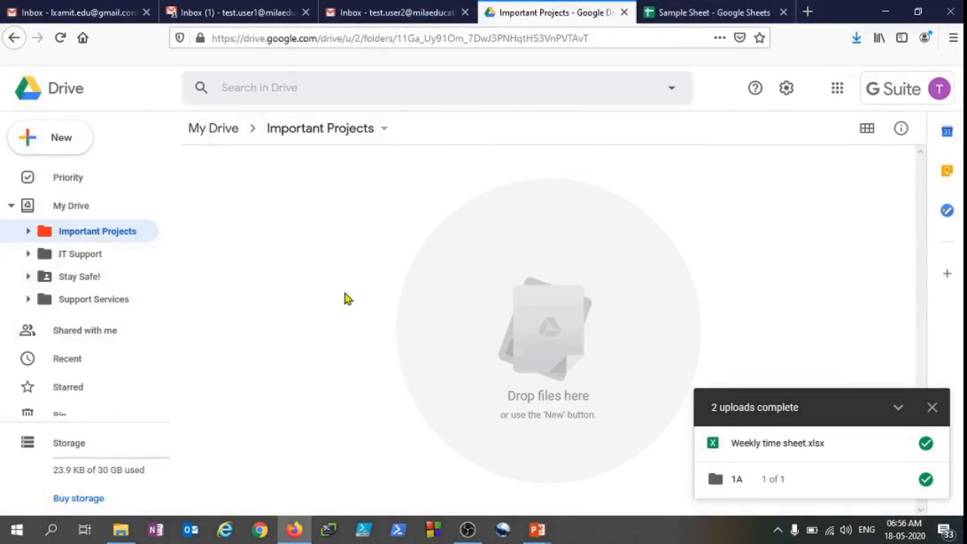
Refresh the Important Projects folder and review Test Doc's sharing options, permission levels and link-sharing choices without changing them
left_click(61, 39)
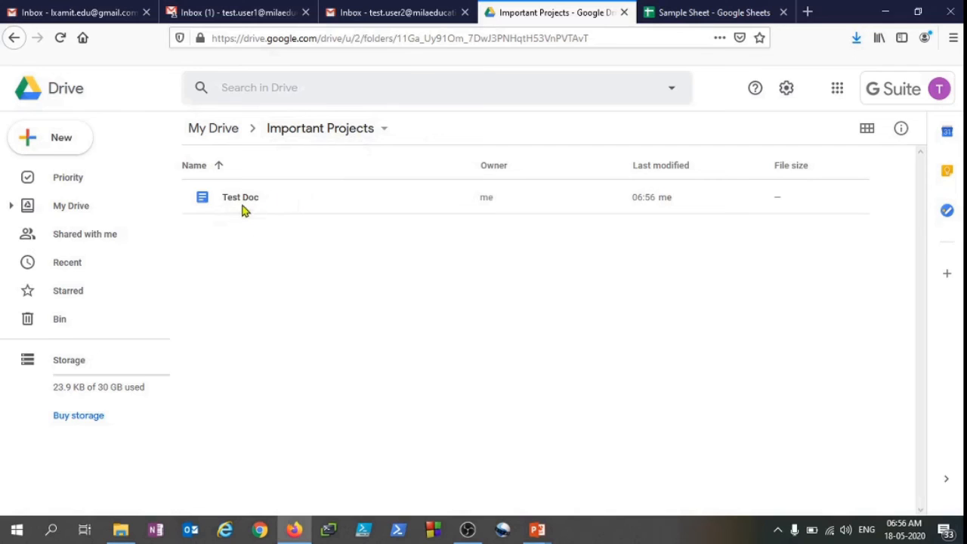
left_click(354, 196)
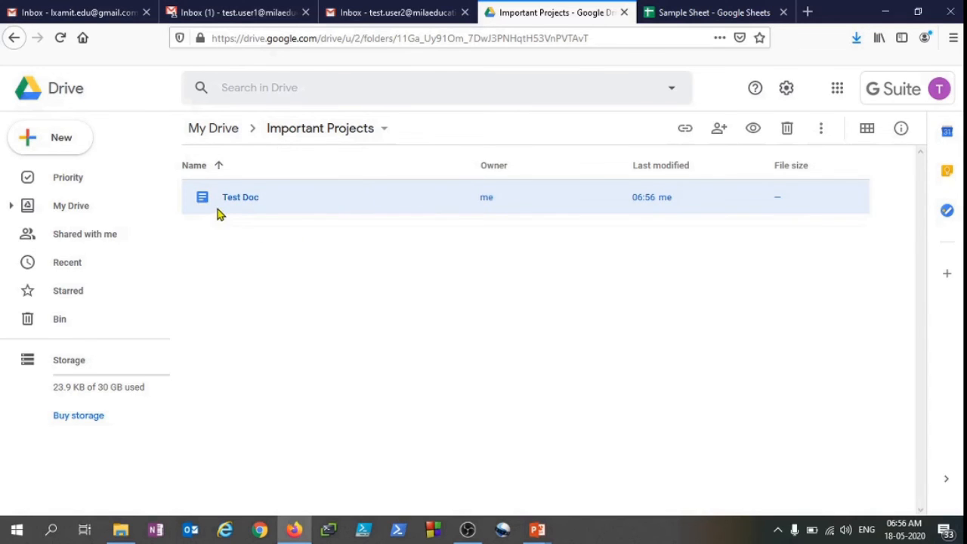
right_click(611, 198)
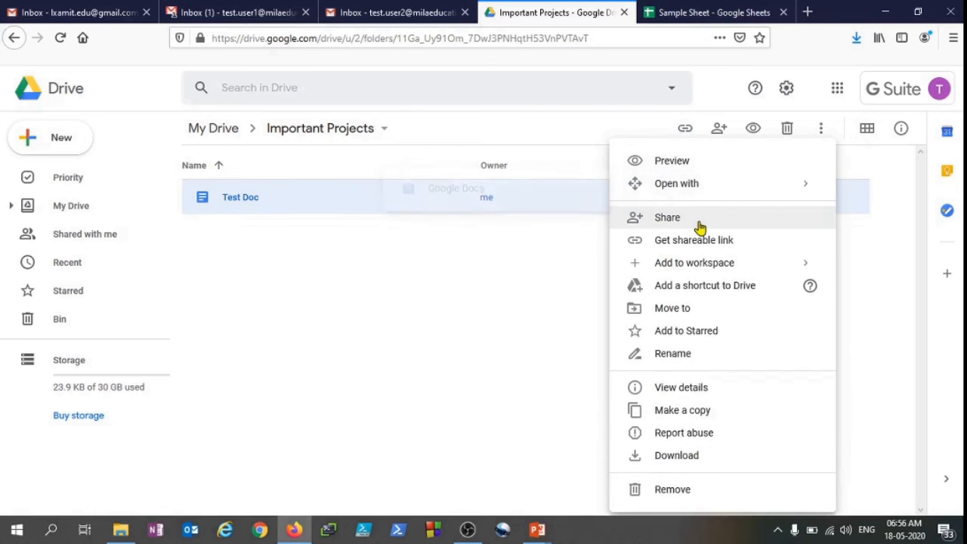
left_click(701, 226)
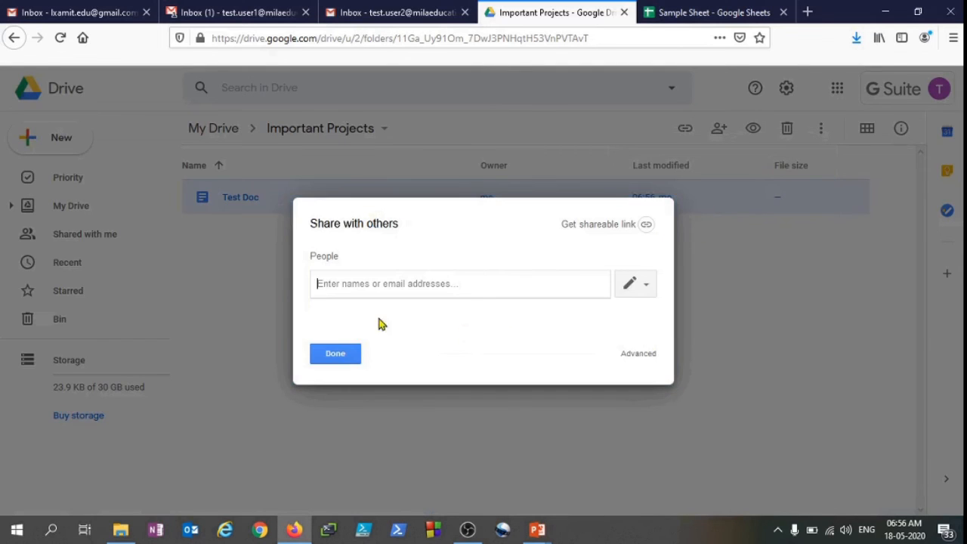
left_click(639, 285)
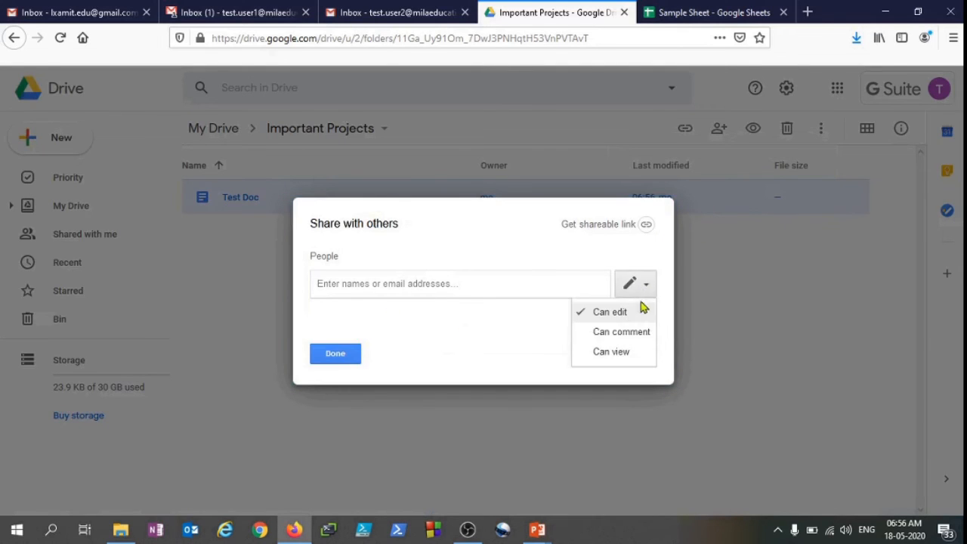
left_click(527, 261)
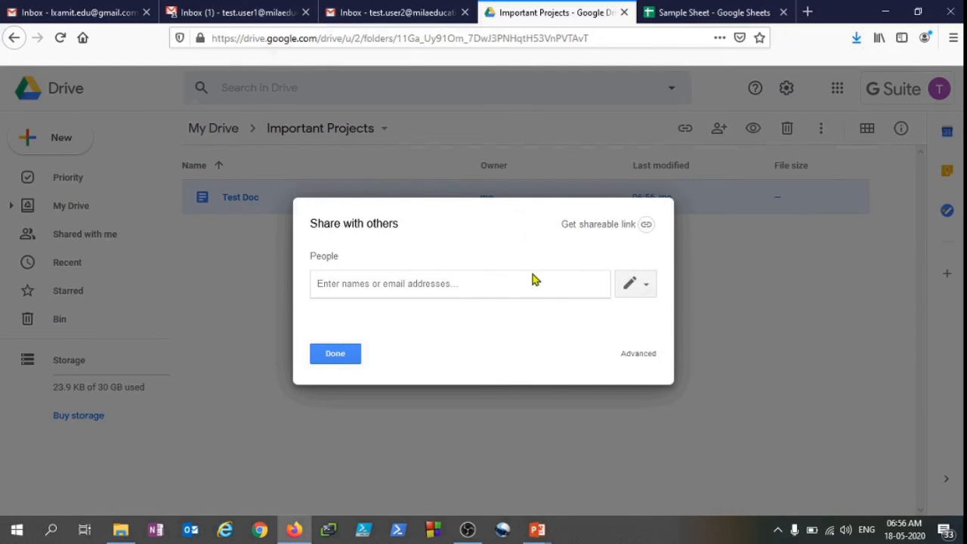
left_click(635, 354)
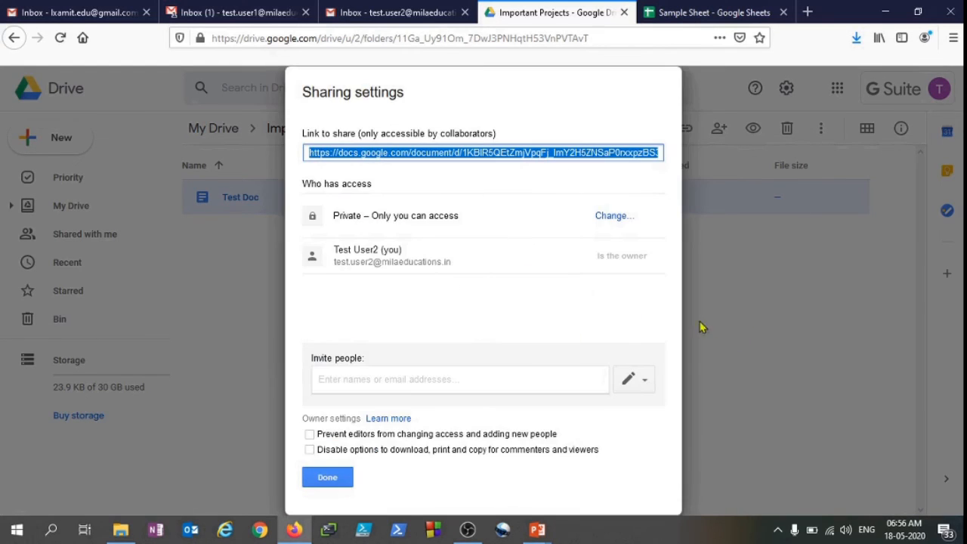
left_click(612, 221)
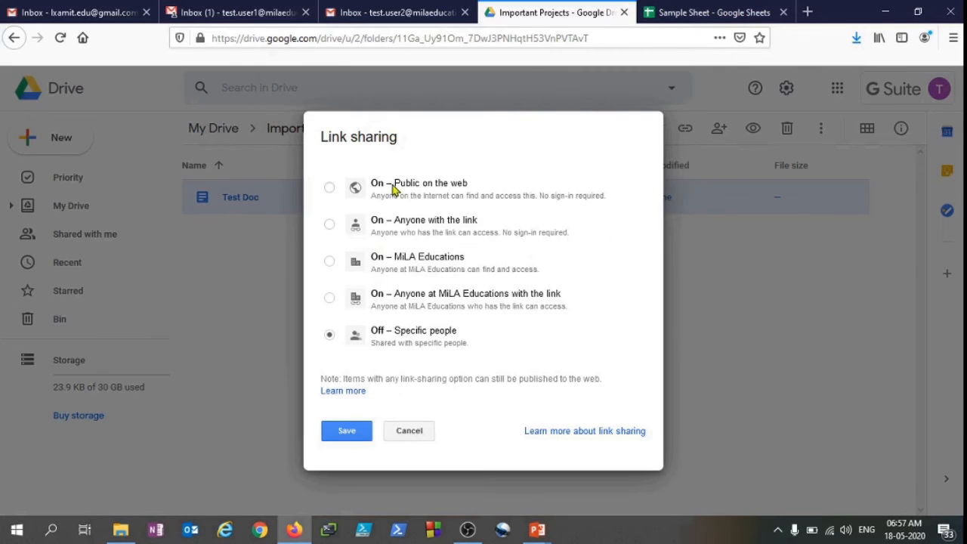
left_click(421, 435)
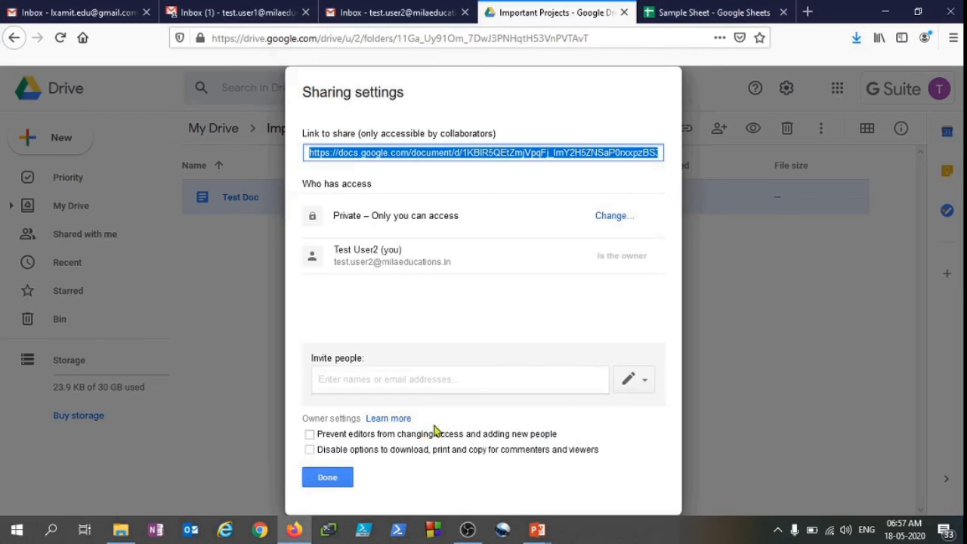
left_click(349, 478)
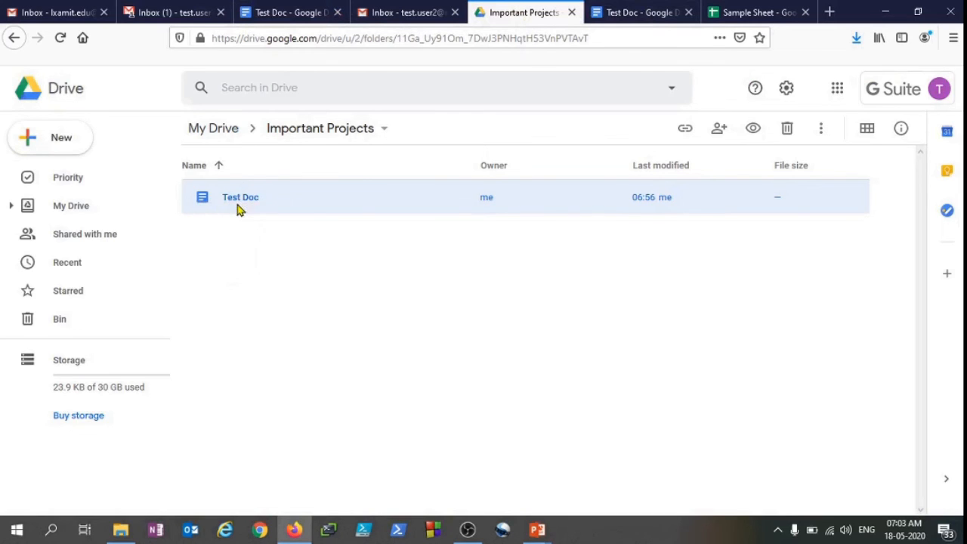
Open the Important Projects folder's advanced sharing settings from the folder tree and view its link-sharing options
left_click(11, 207)
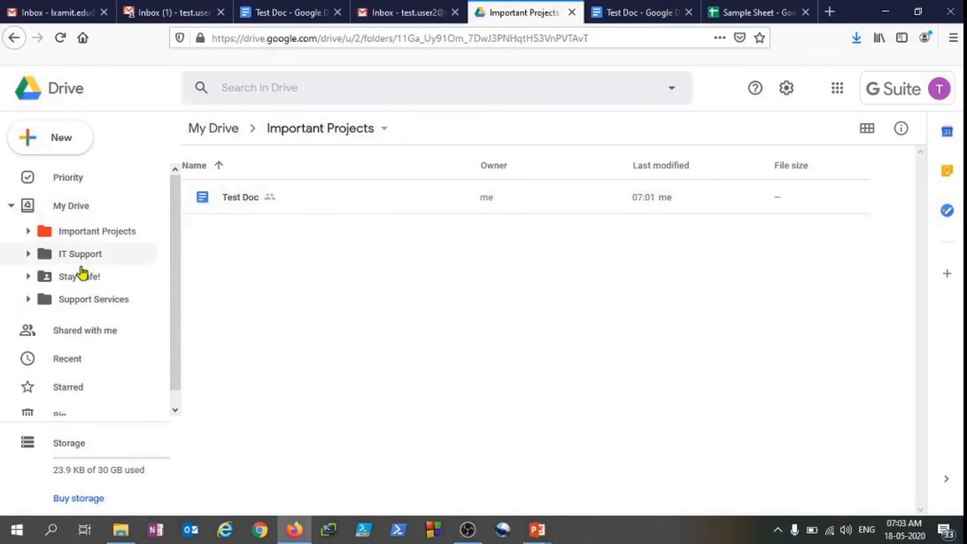
left_click(100, 235)
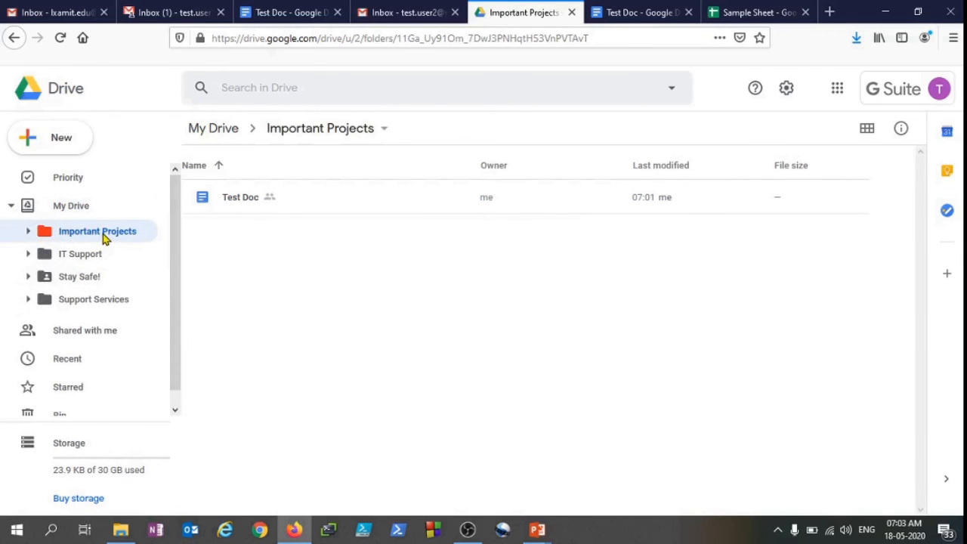
right_click(106, 235)
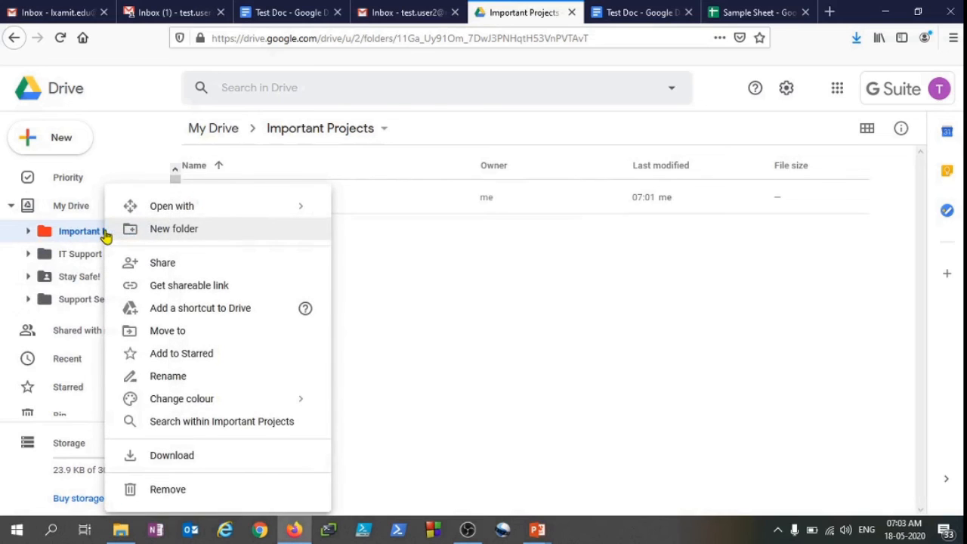
left_click(195, 262)
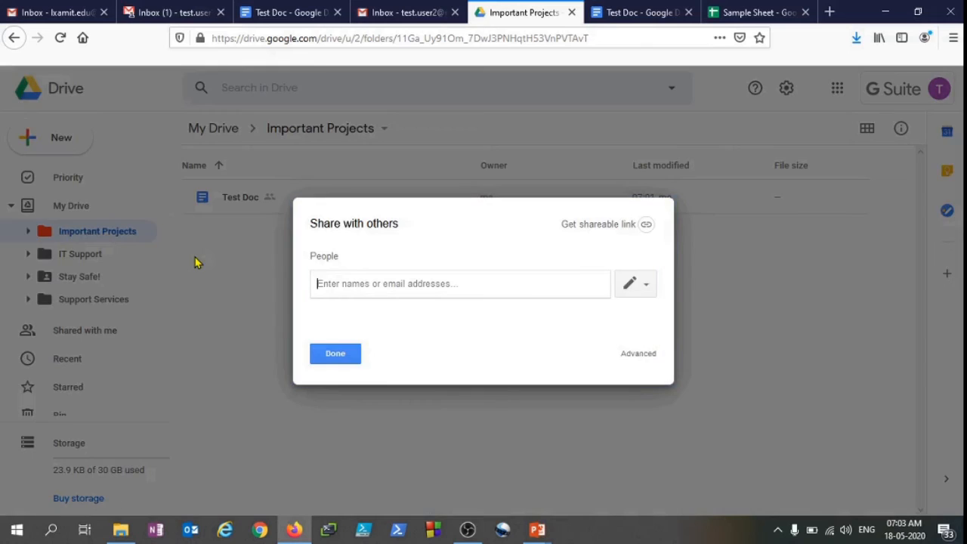
left_click(640, 355)
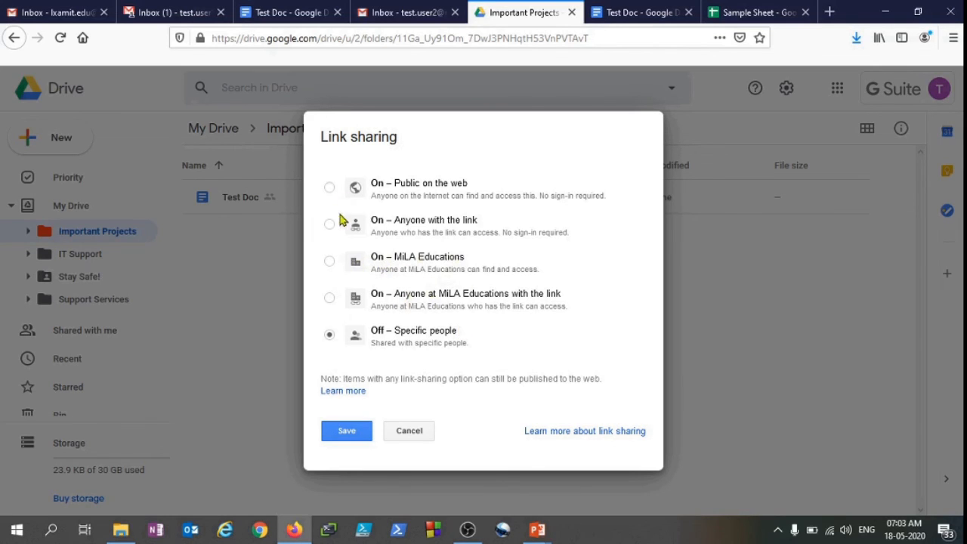
left_click(408, 430)
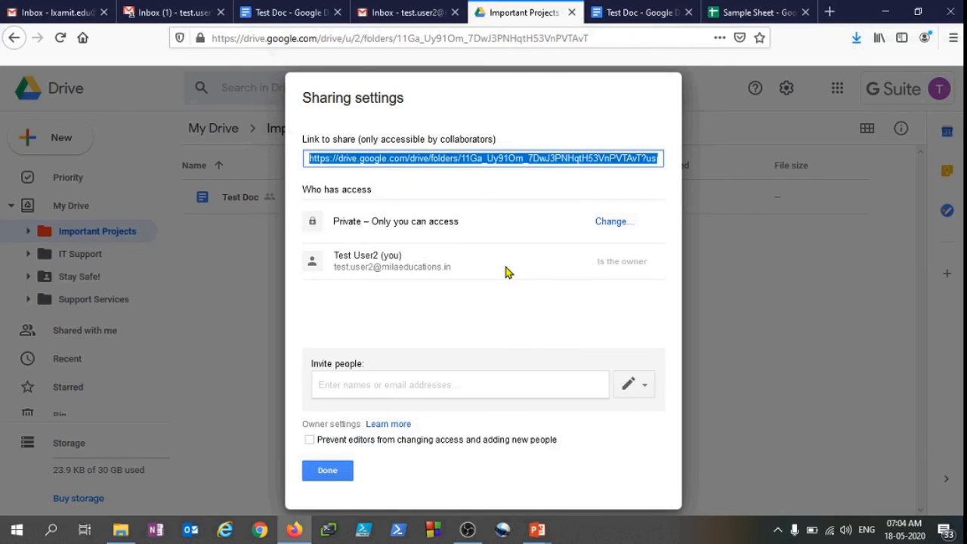
Try to invite the first test user account to the Important Projects folder, reviewing its permission choices before dismissing the dialog
left_click(358, 383)
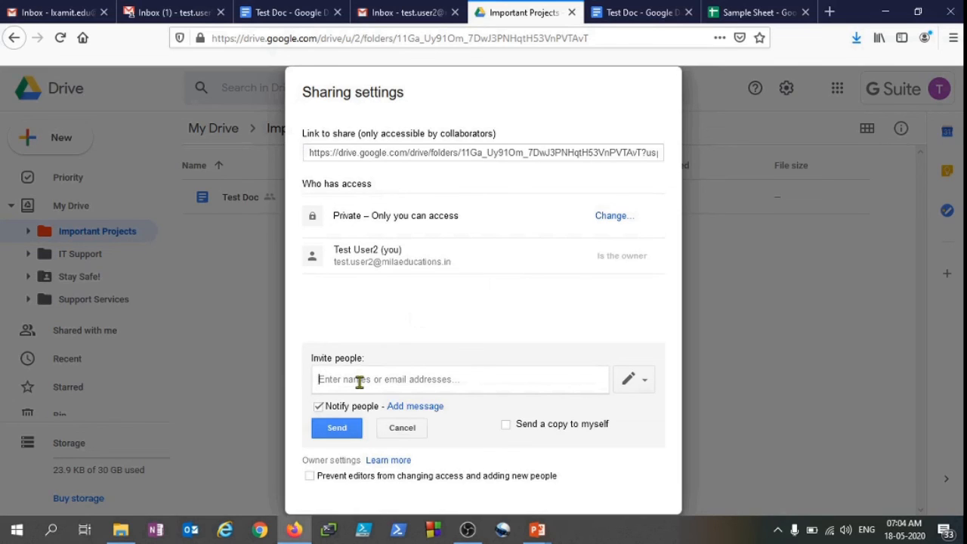
type("test")
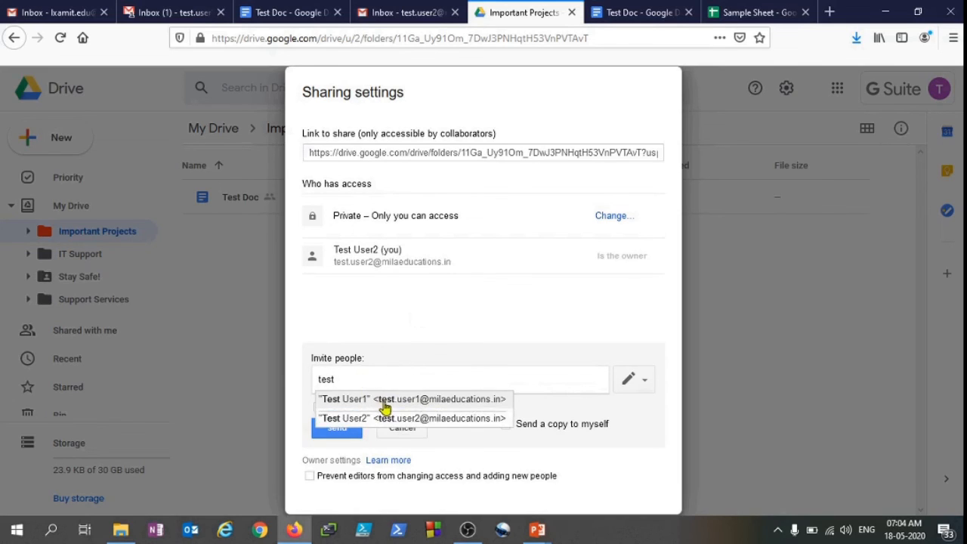
left_click(384, 401)
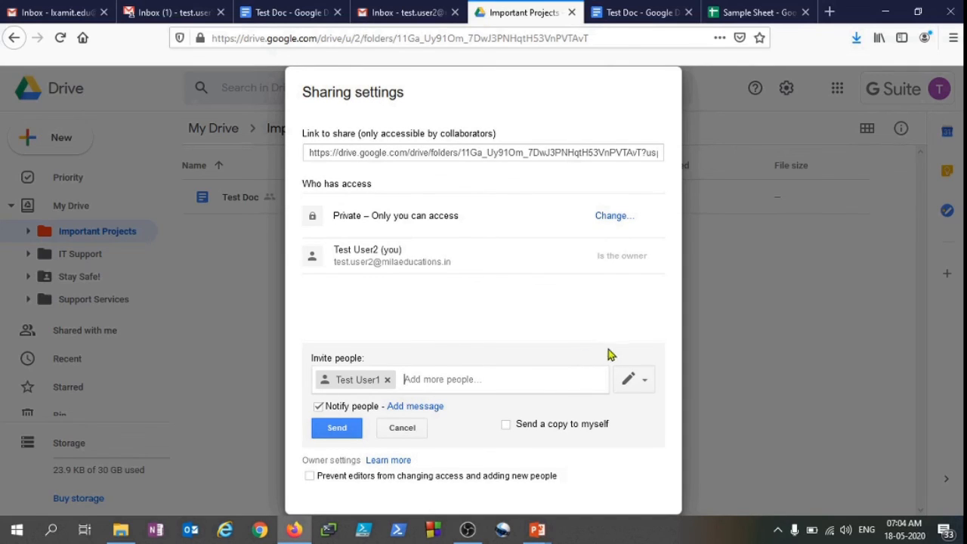
left_click(634, 379)
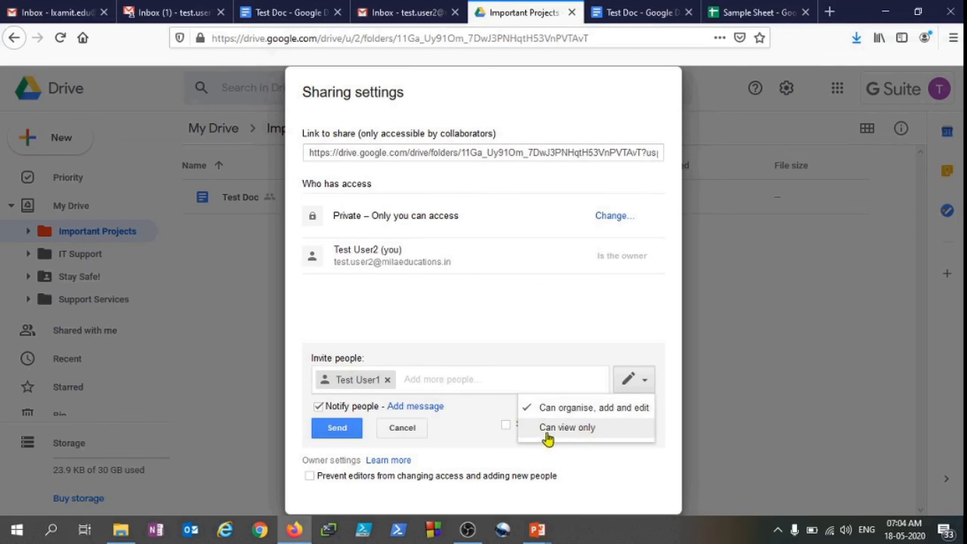
left_click(580, 281)
key("Escape")
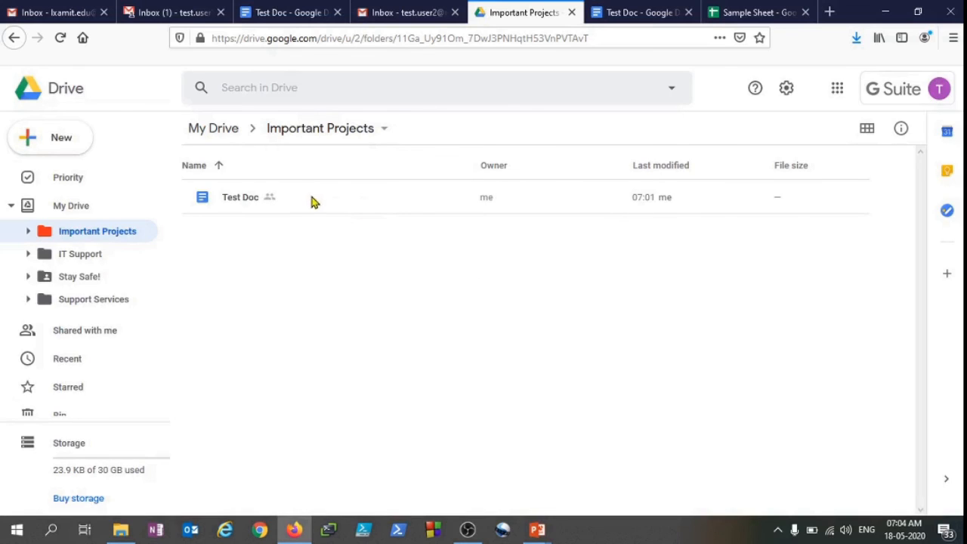
Open Test Doc's advanced sharing settings to review who has access to it
left_click(274, 198)
right_click(274, 198)
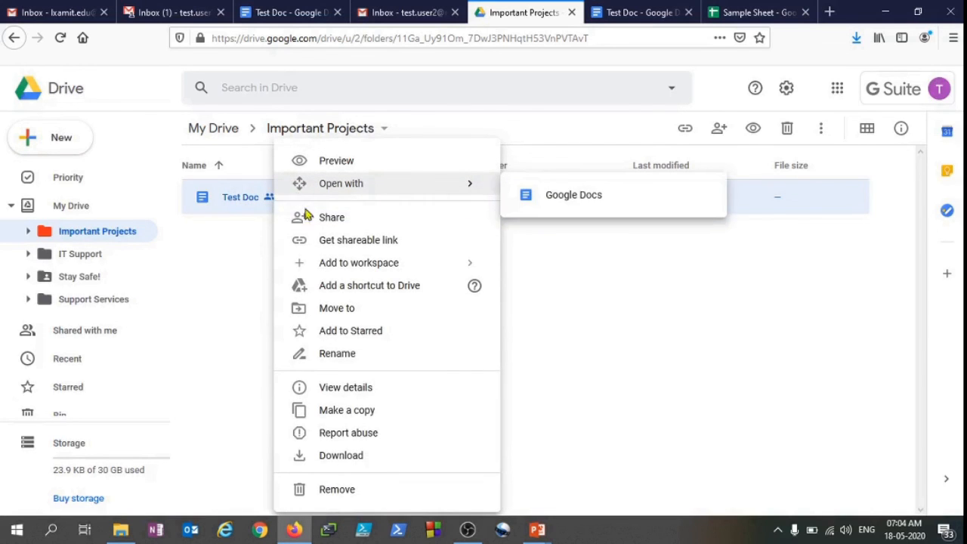
left_click(356, 219)
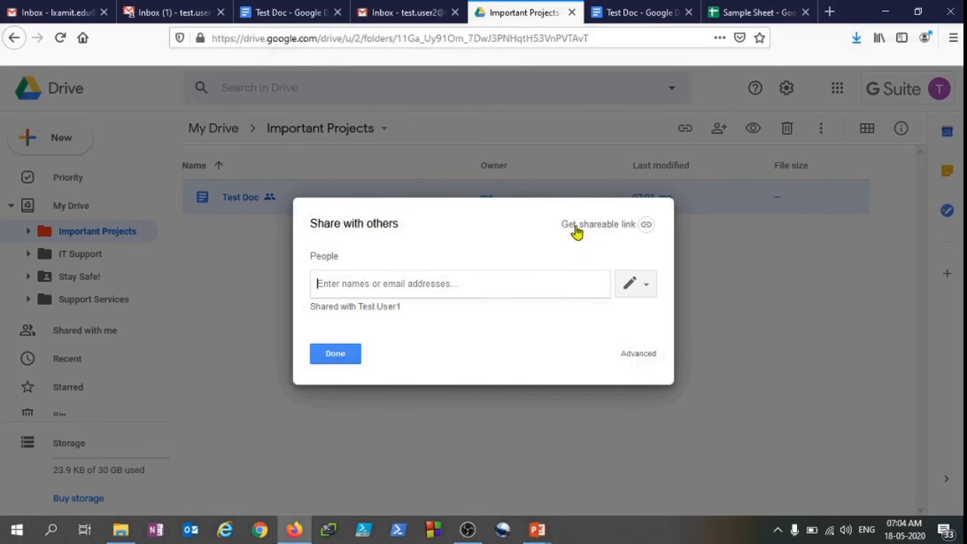
left_click(646, 356)
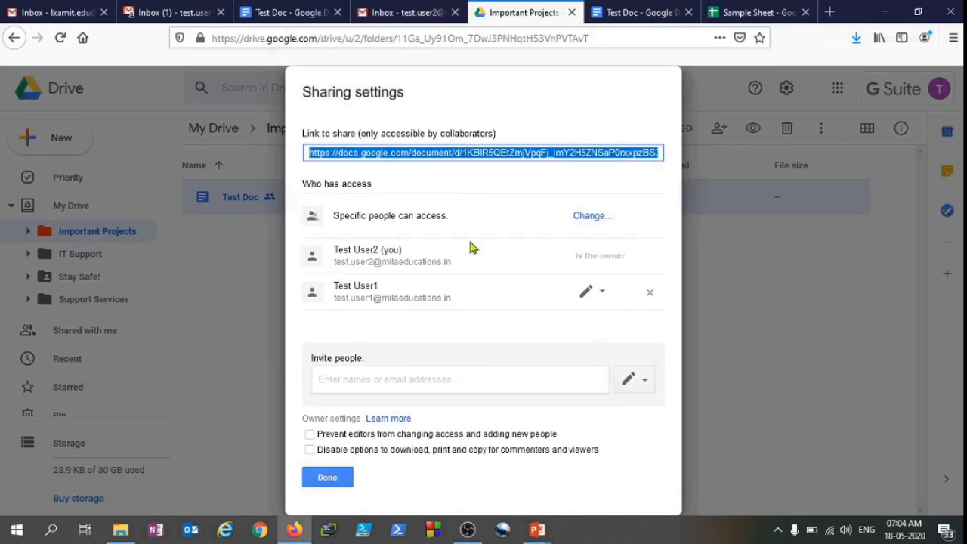
Try inviting the first test user account to Test Doc again and review the permission choices before dismissing the dialog
left_click(448, 379)
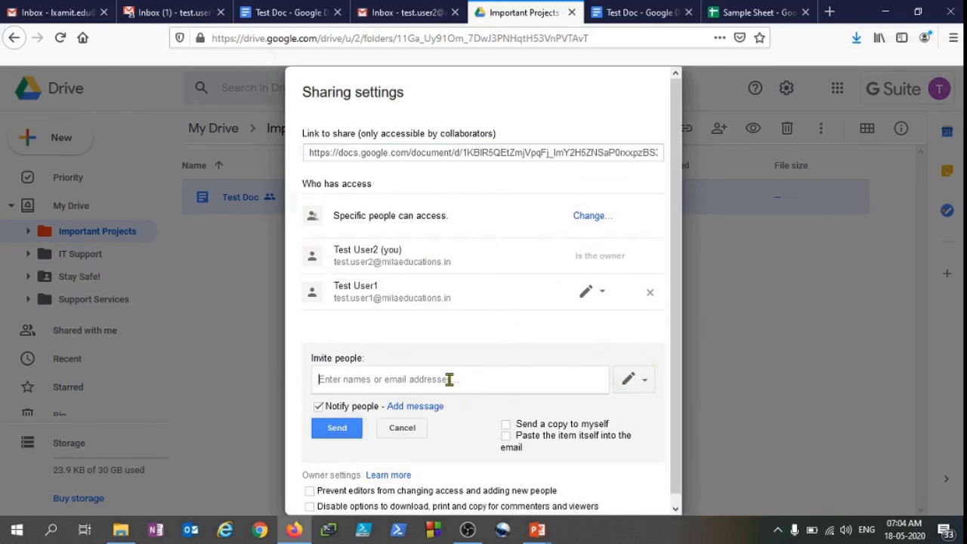
type("tet")
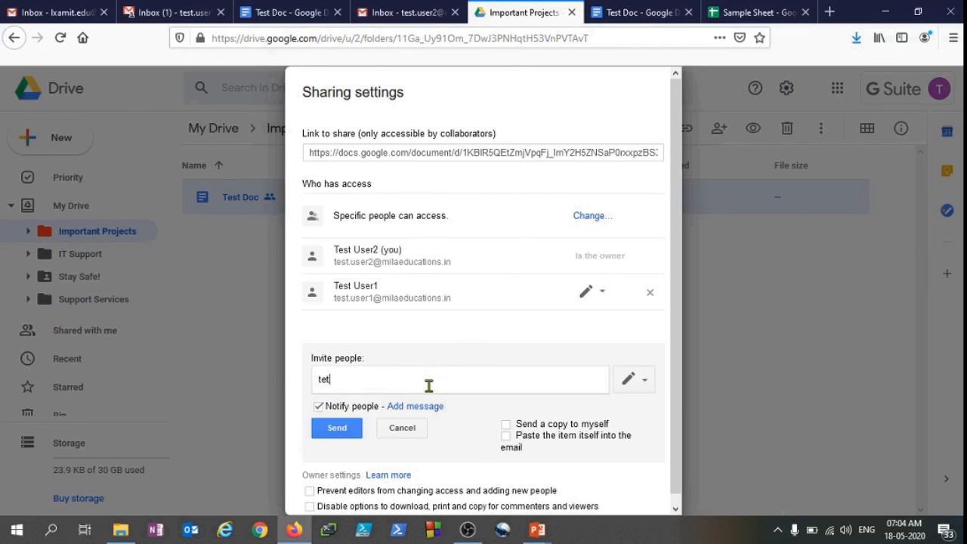
type("st")
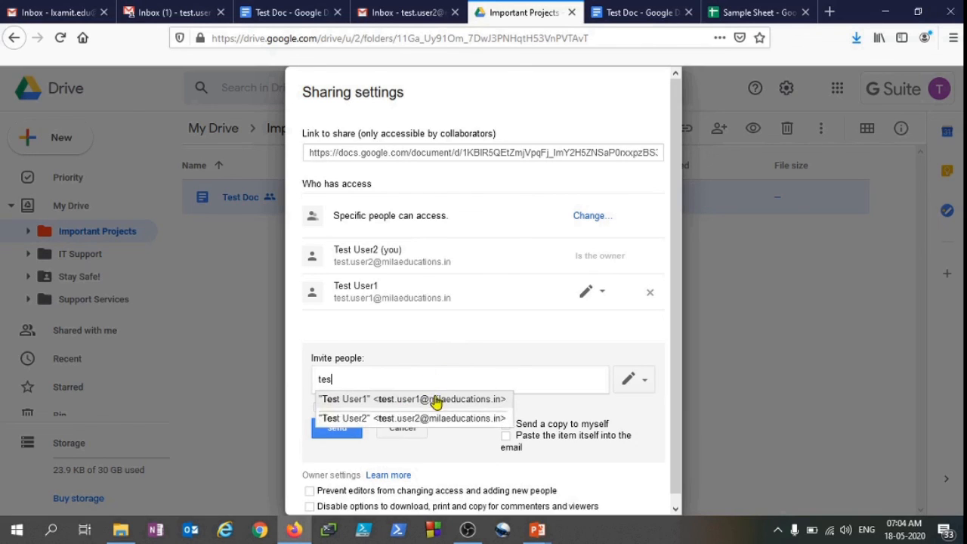
left_click(433, 401)
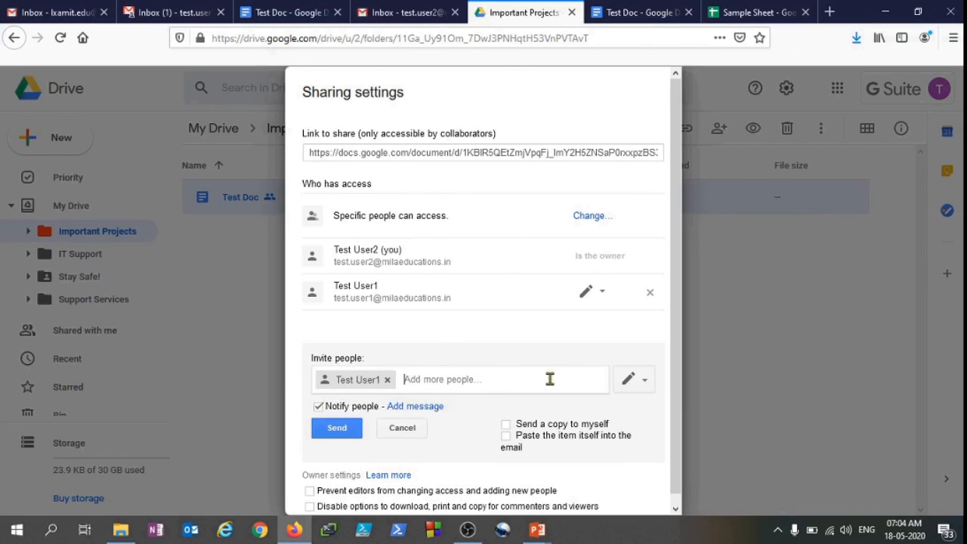
left_click(635, 380)
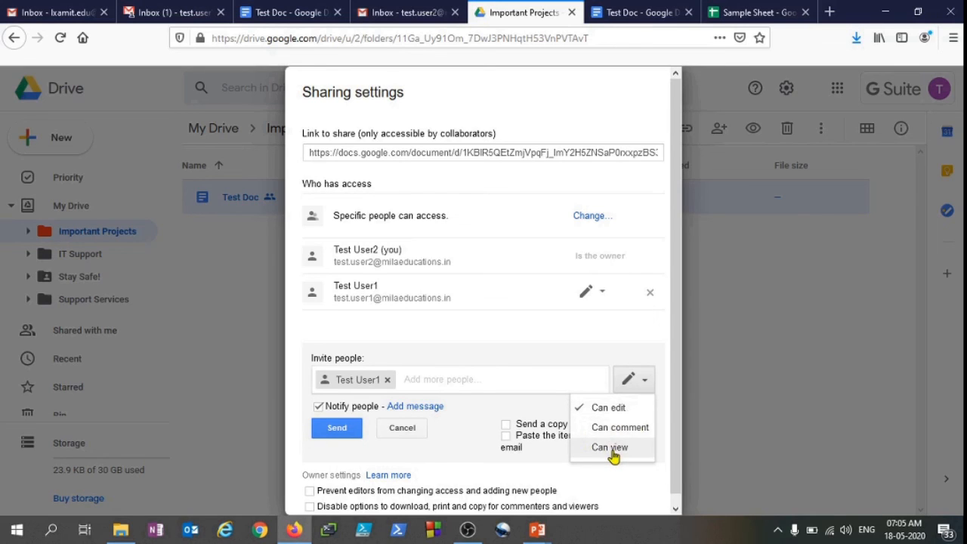
left_click(570, 341)
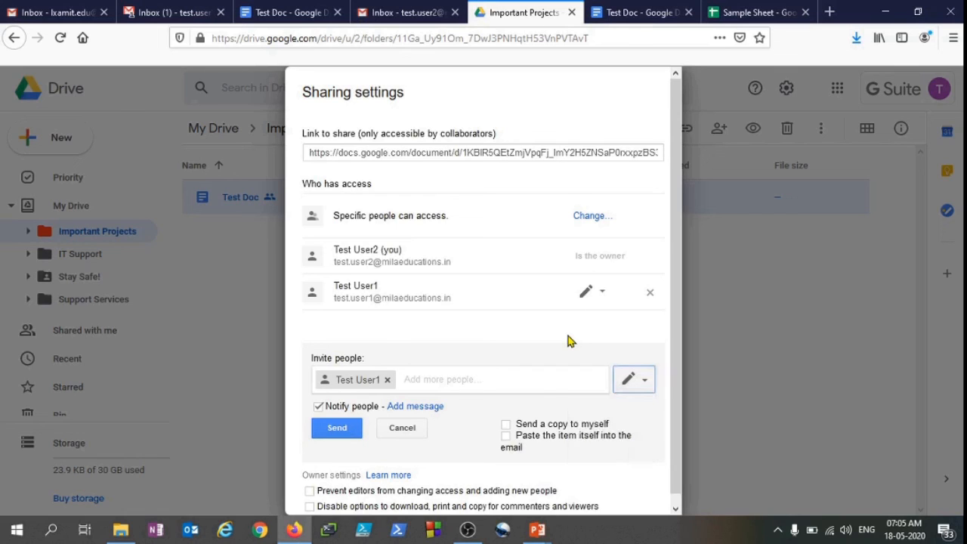
key("Escape")
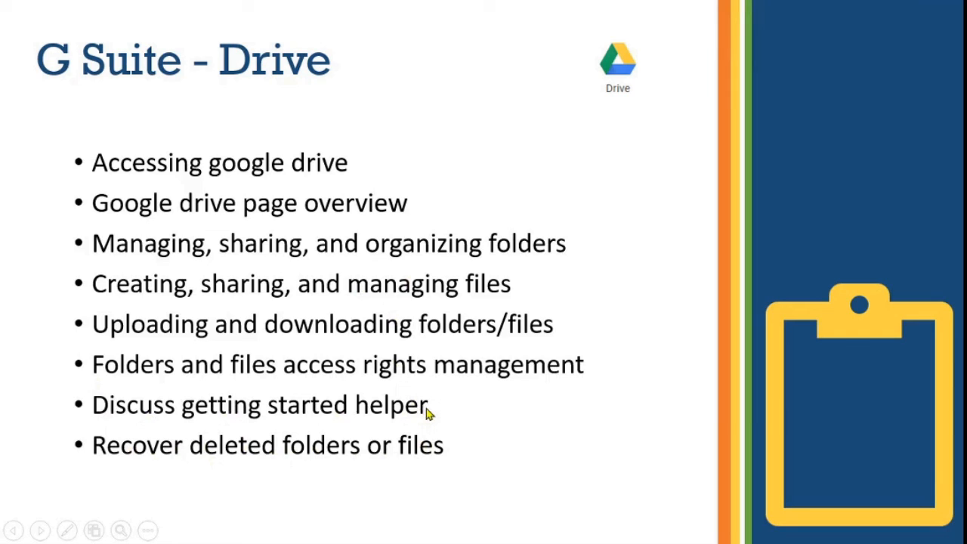
Return to the browser and remove the Important Projects folder to the Bin
key("alt+Tab")
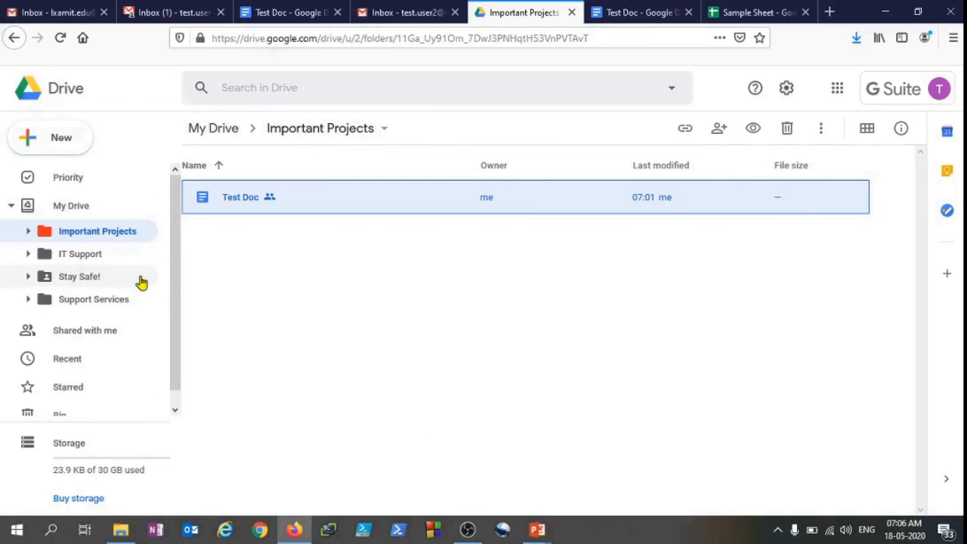
right_click(119, 234)
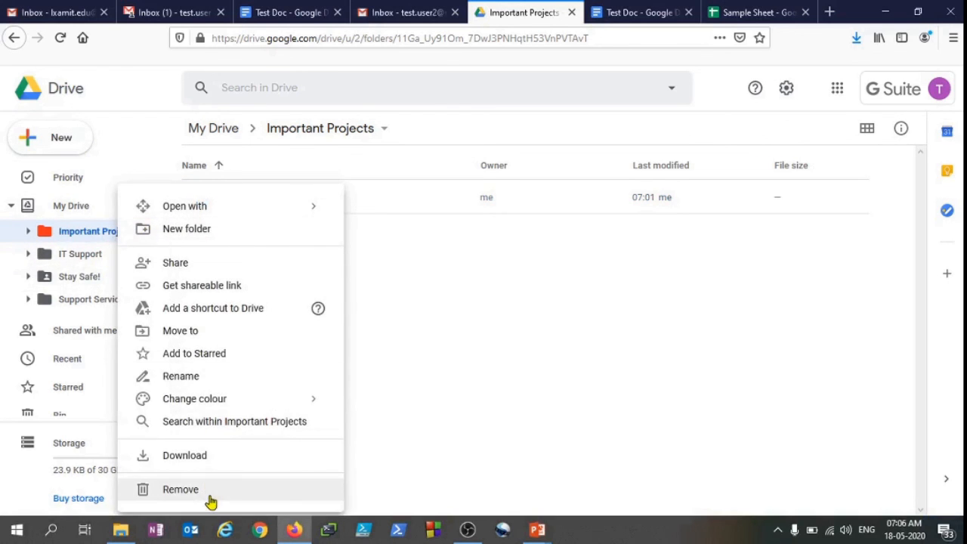
left_click(210, 499)
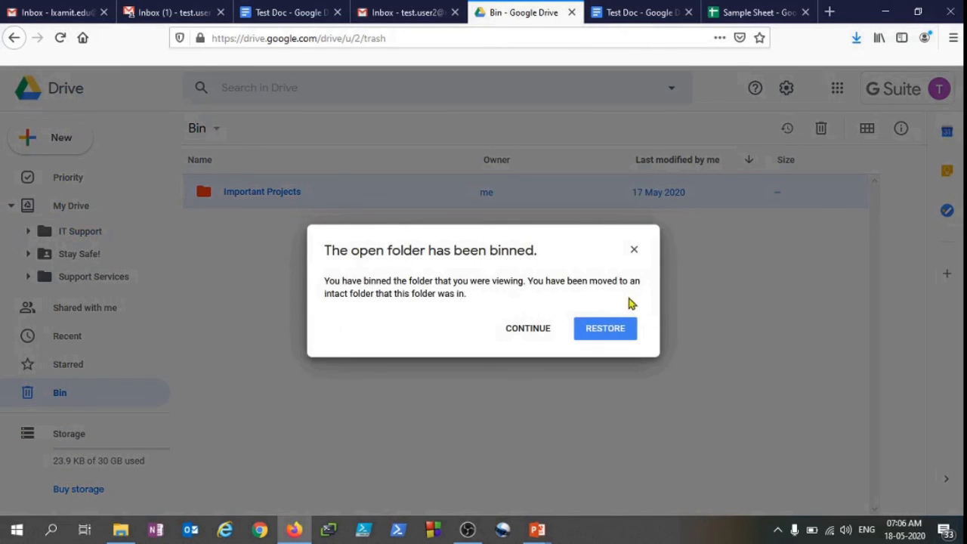
left_click(527, 337)
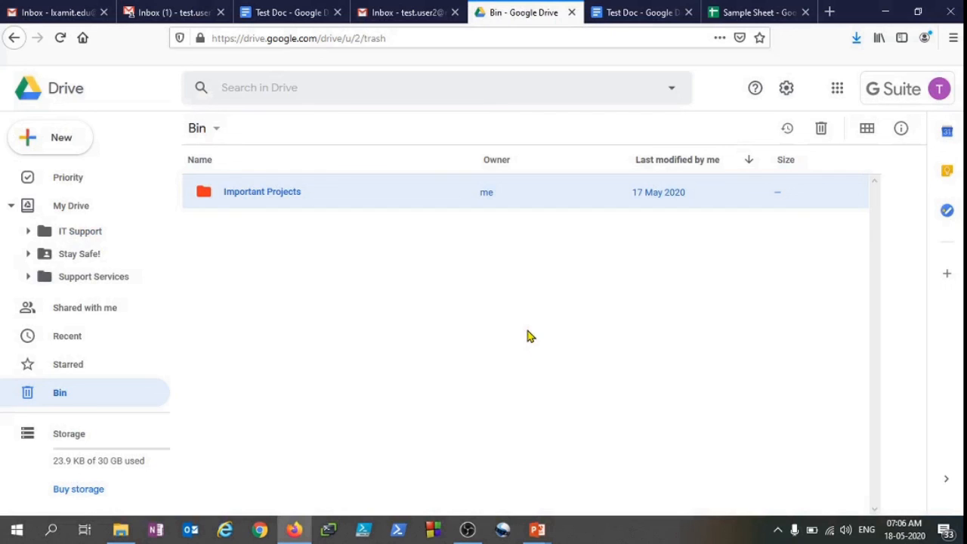
Restore the Important Projects folder from the Bin and reopen it
left_click(93, 214)
left_click(92, 216)
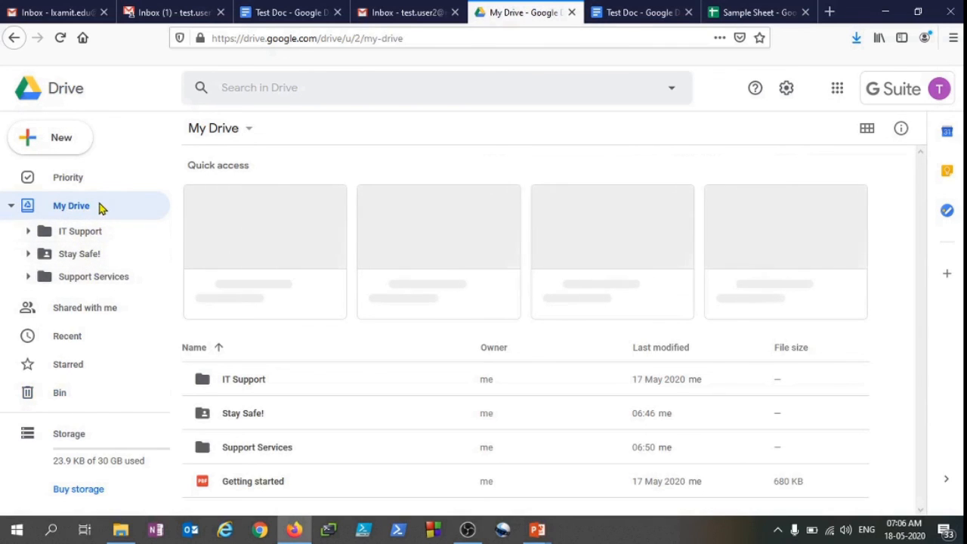
left_click(65, 393)
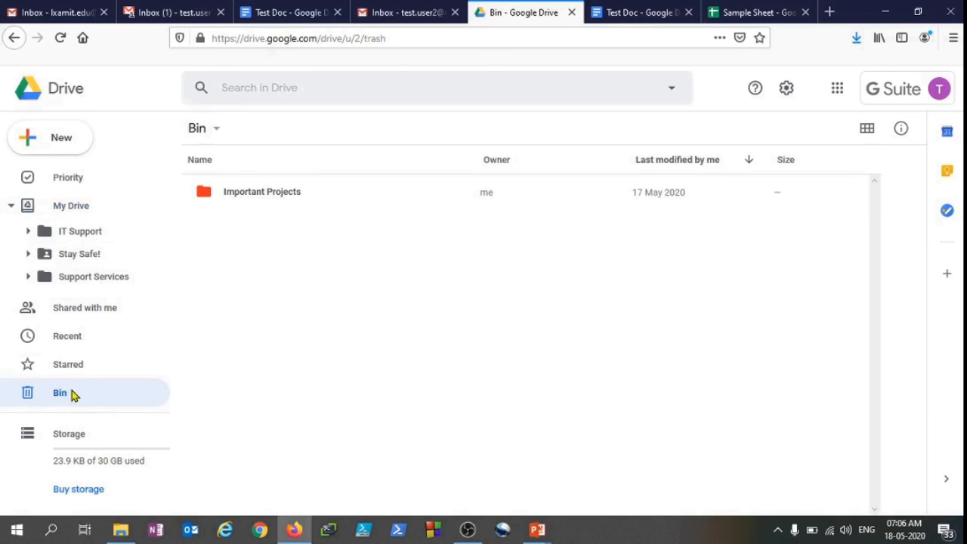
left_click(408, 202)
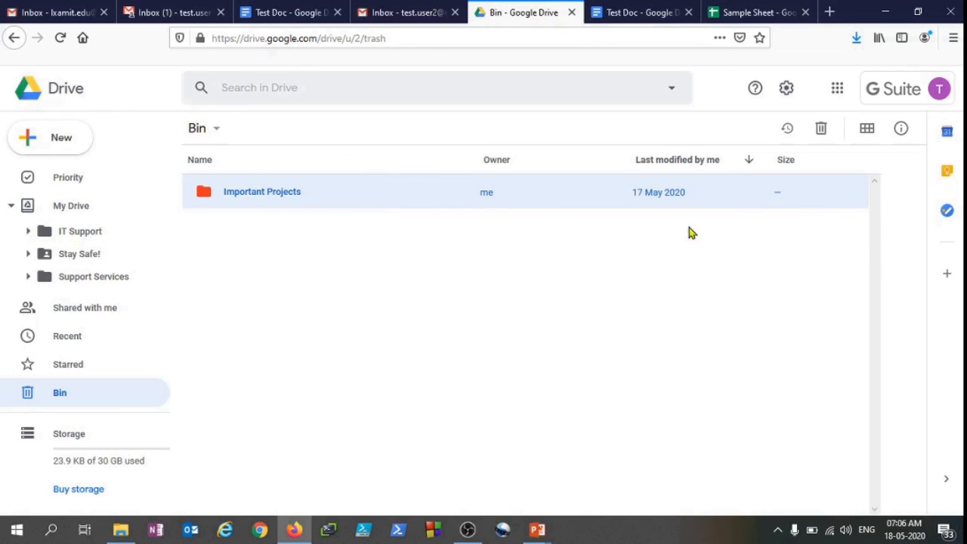
left_click(788, 130)
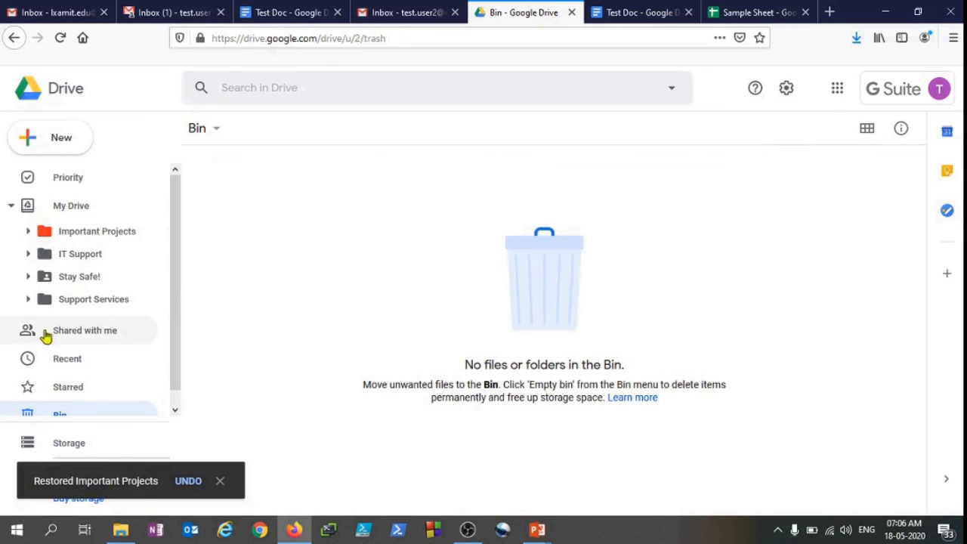
left_click(97, 233)
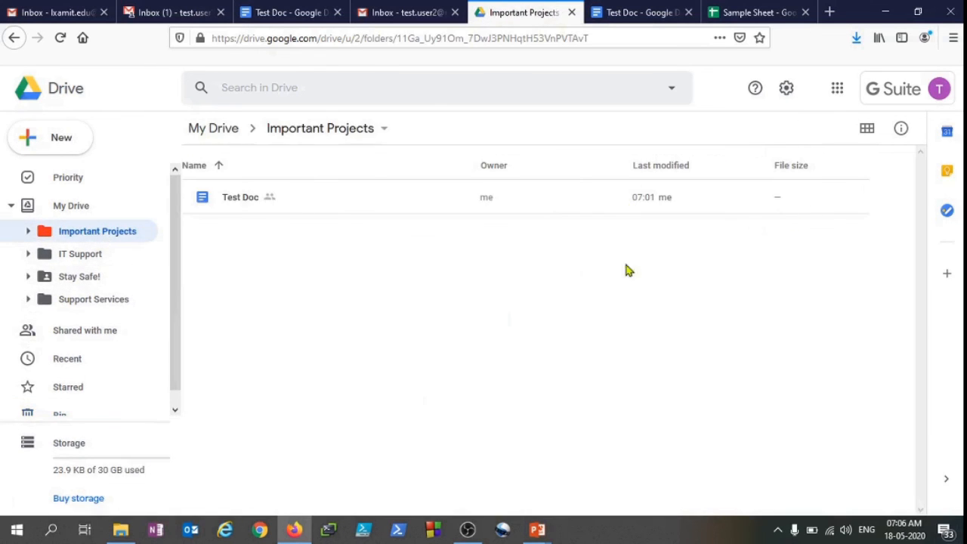